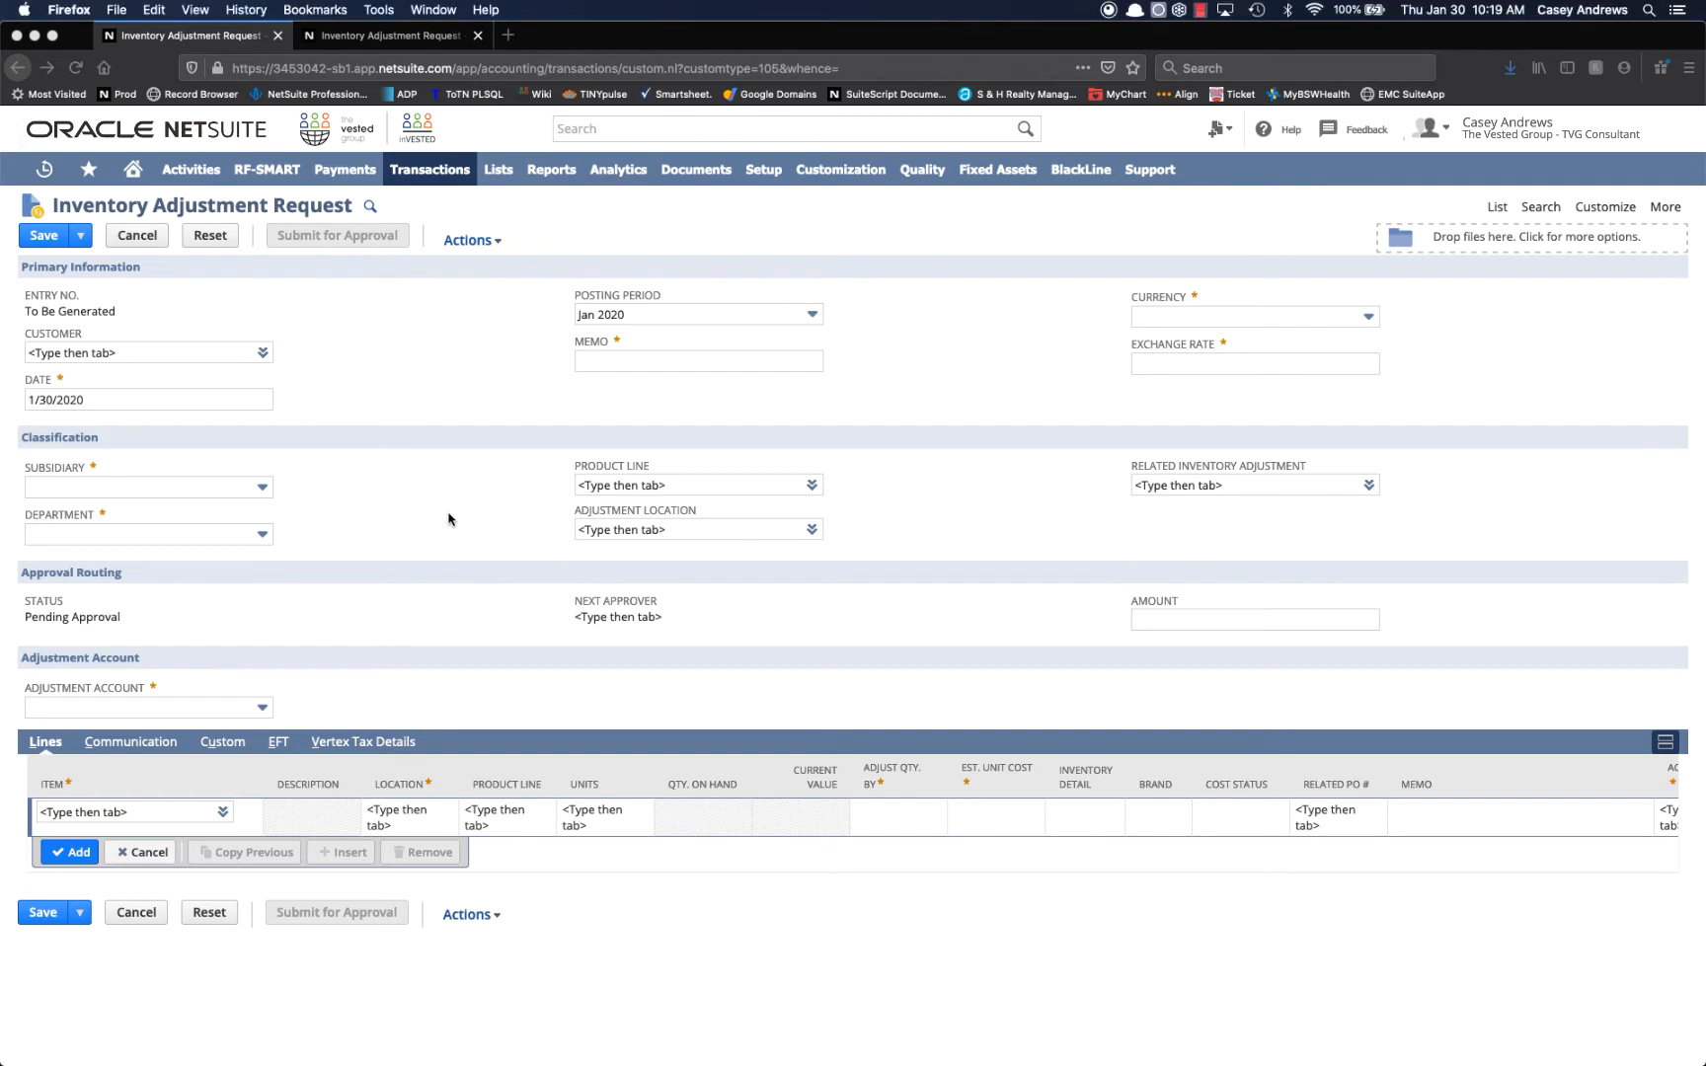
Start a new custom Inventory Adjustment Request and enter "Testing" as its memo.
{"action": "mouse_move", "coordinate": [438, 173]}
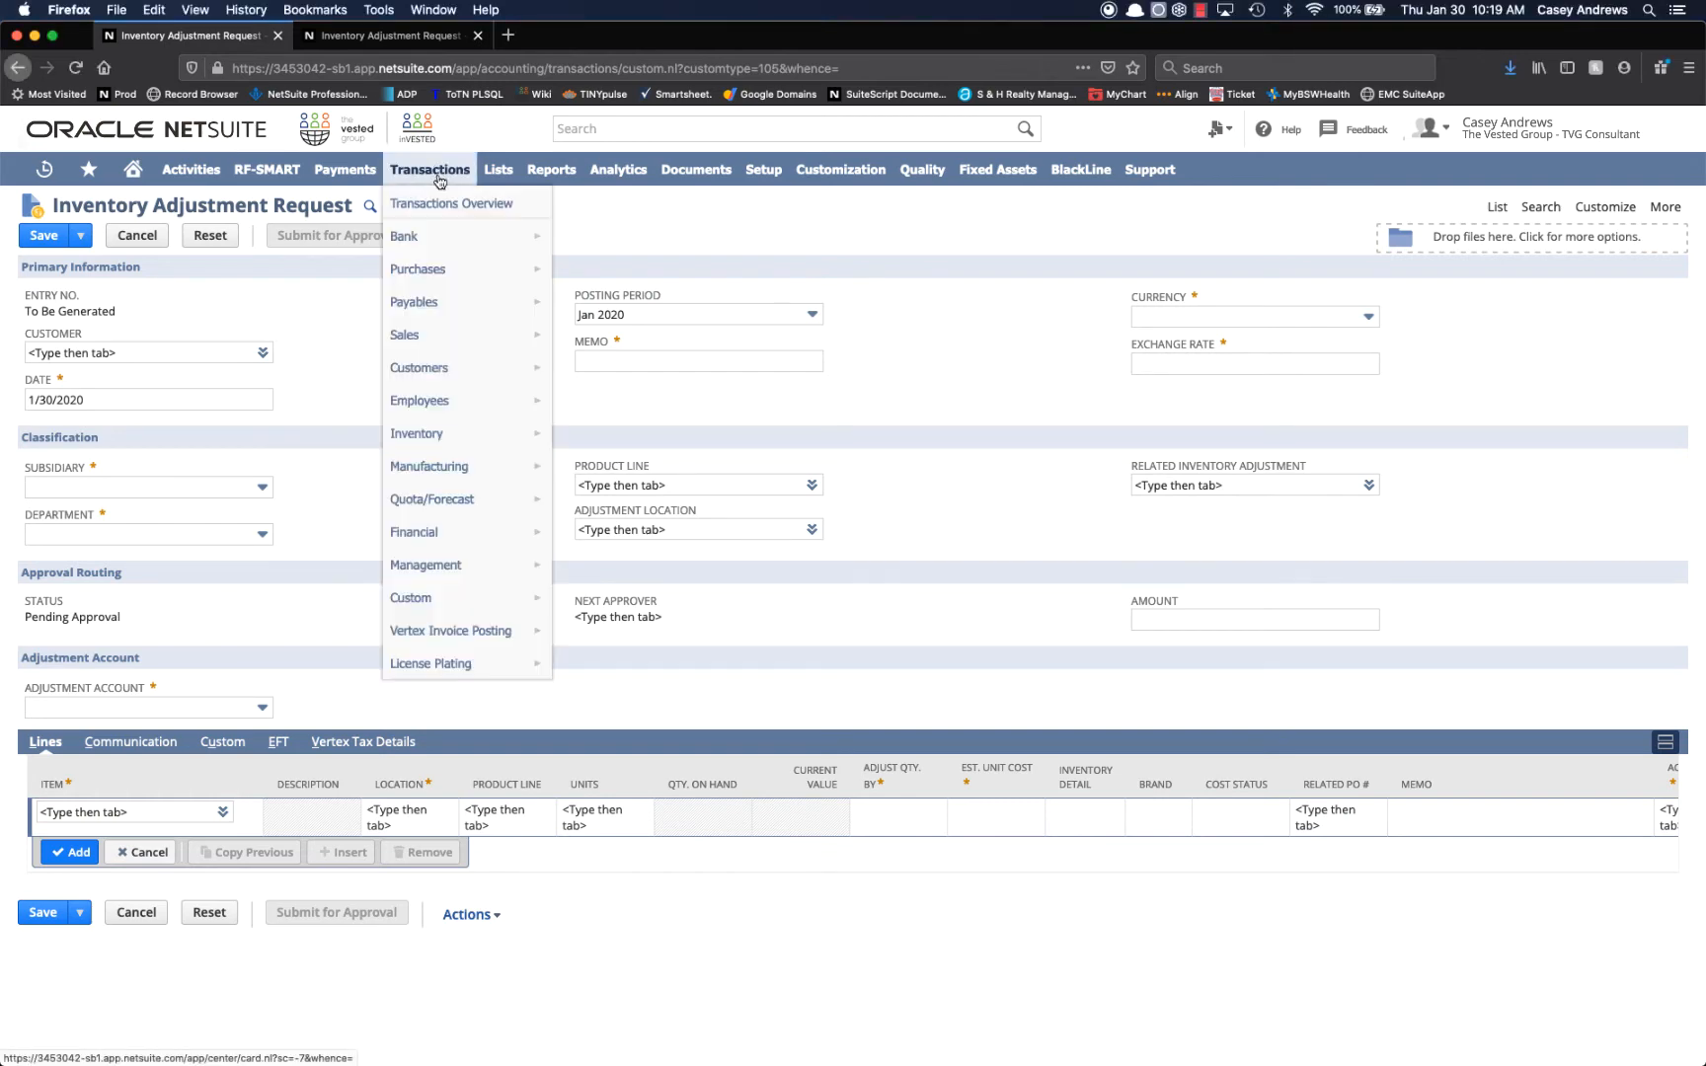
{"action": "mouse_move", "coordinate": [450, 622]}
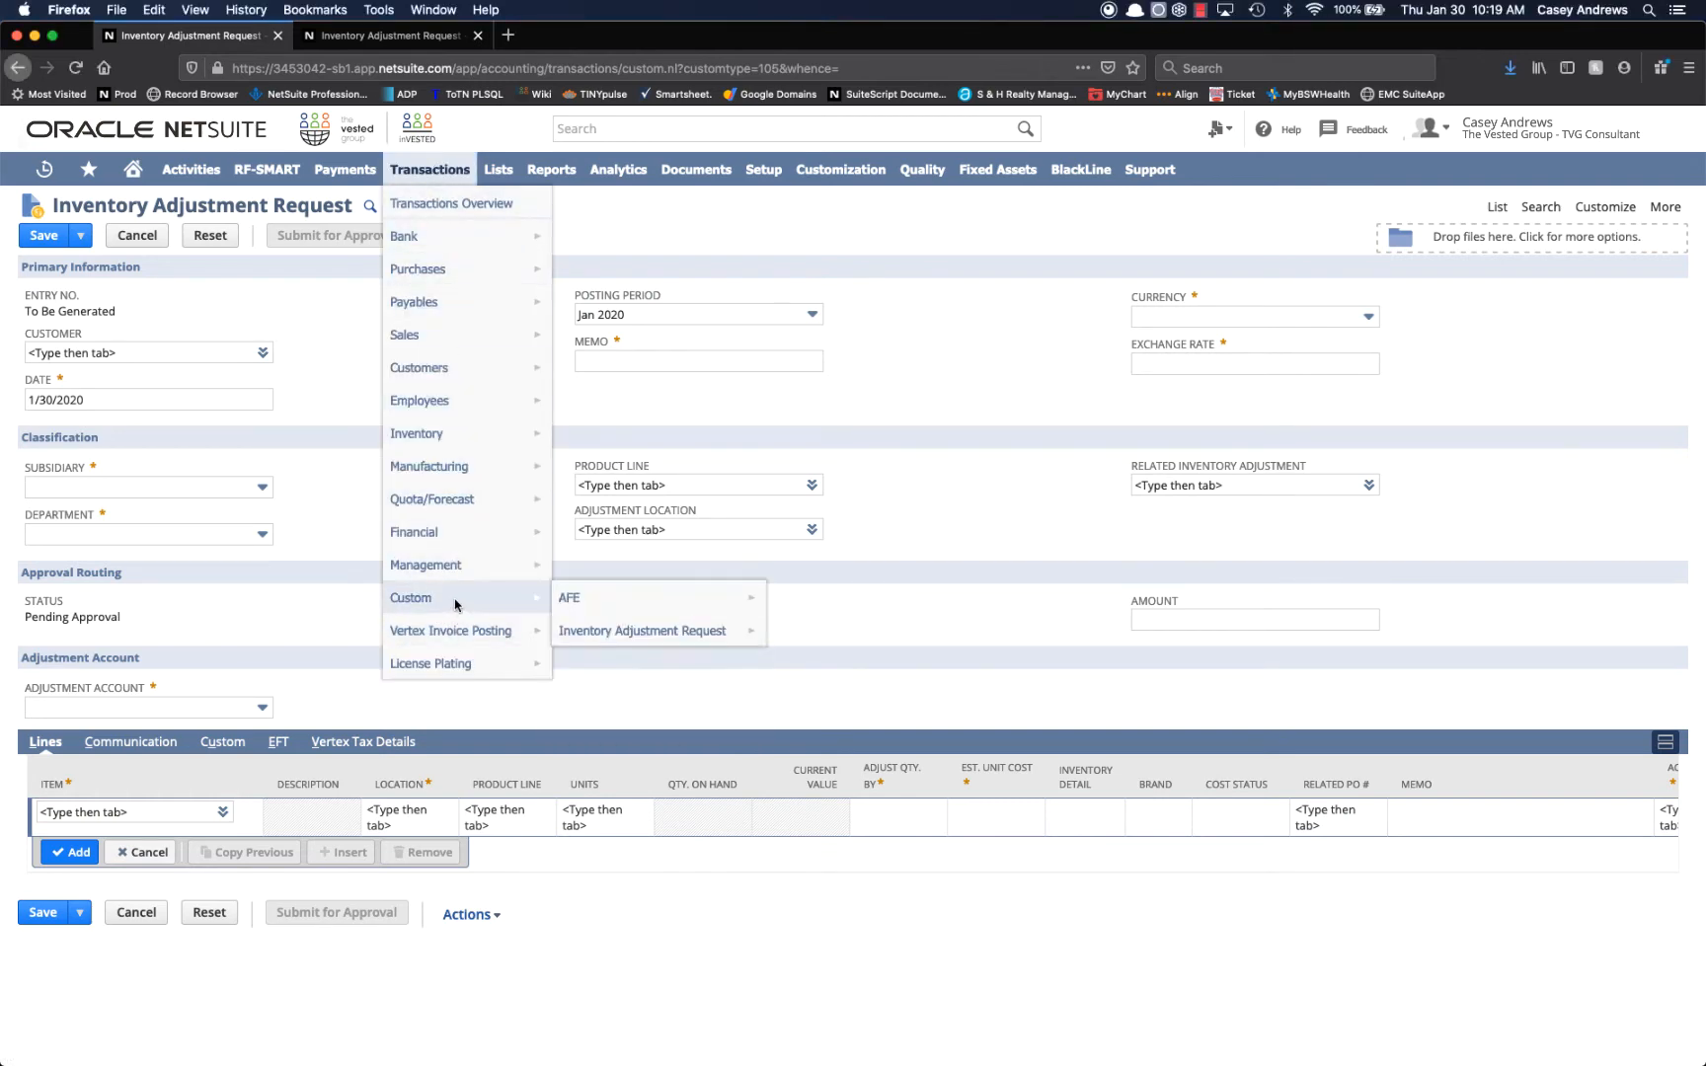
{"action": "mouse_move", "coordinate": [632, 635]}
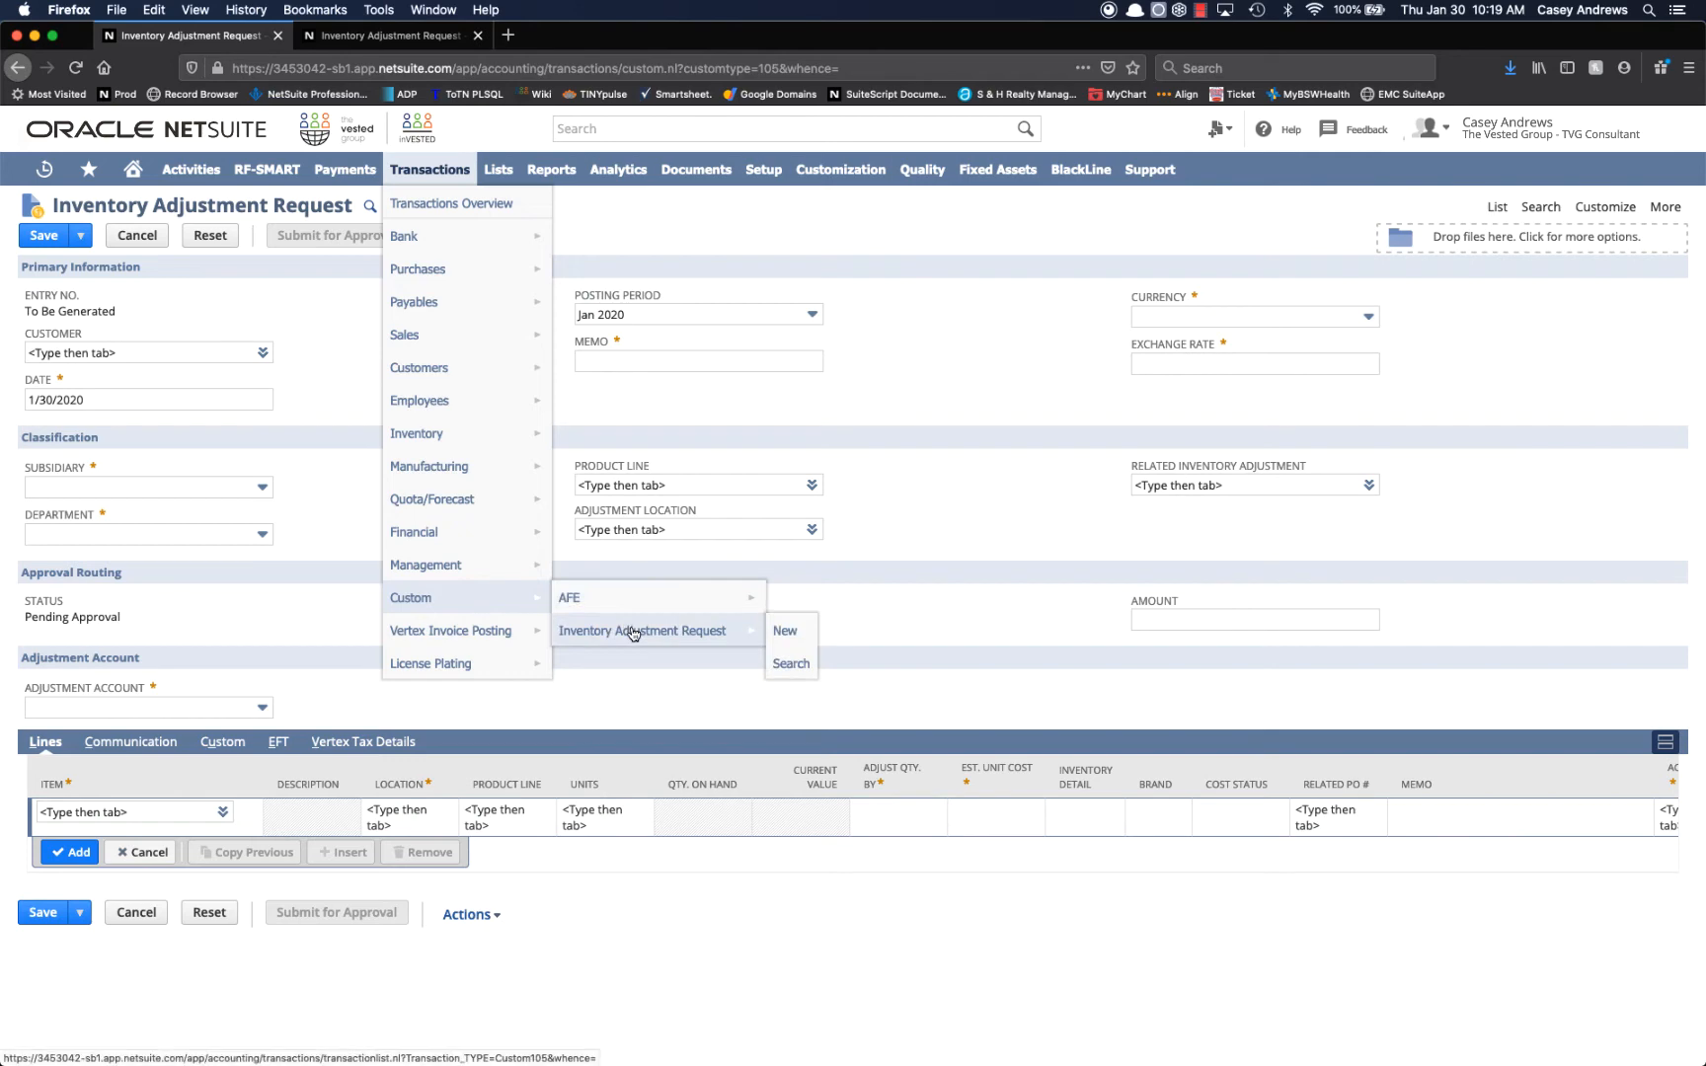
{"action": "left_click", "coordinate": [796, 632]}
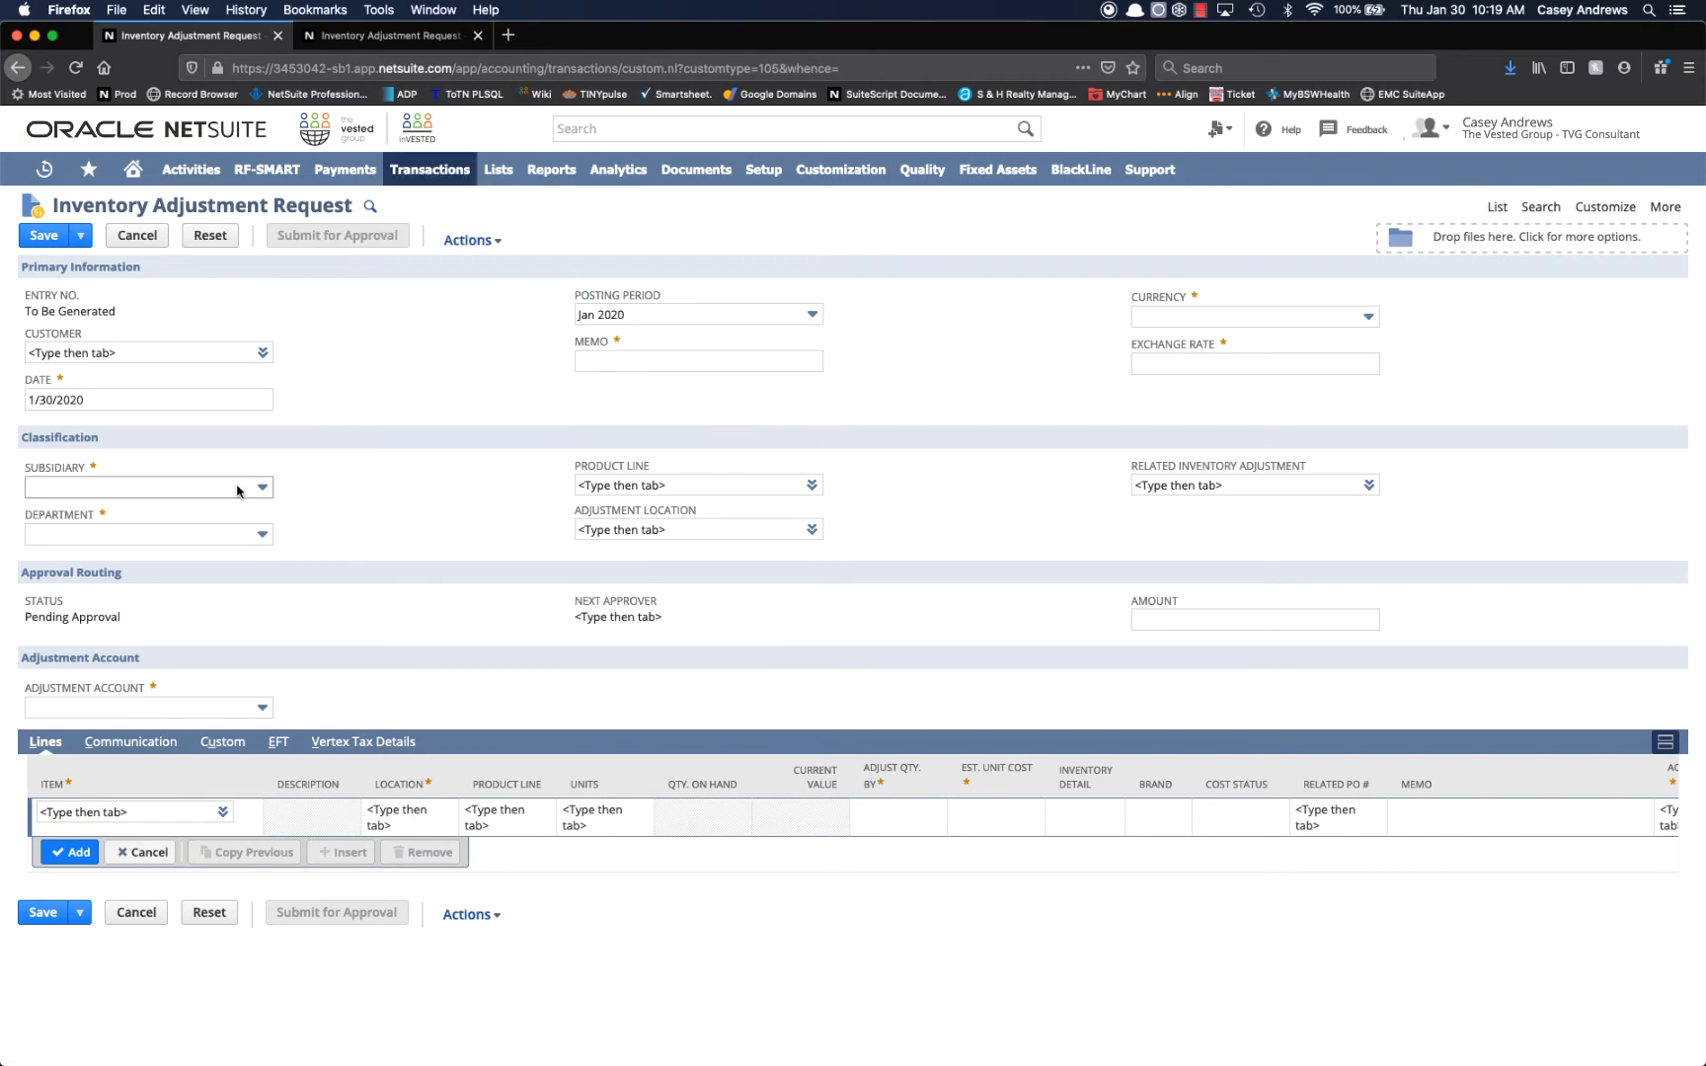
{"action": "left_click", "coordinate": [608, 358]}
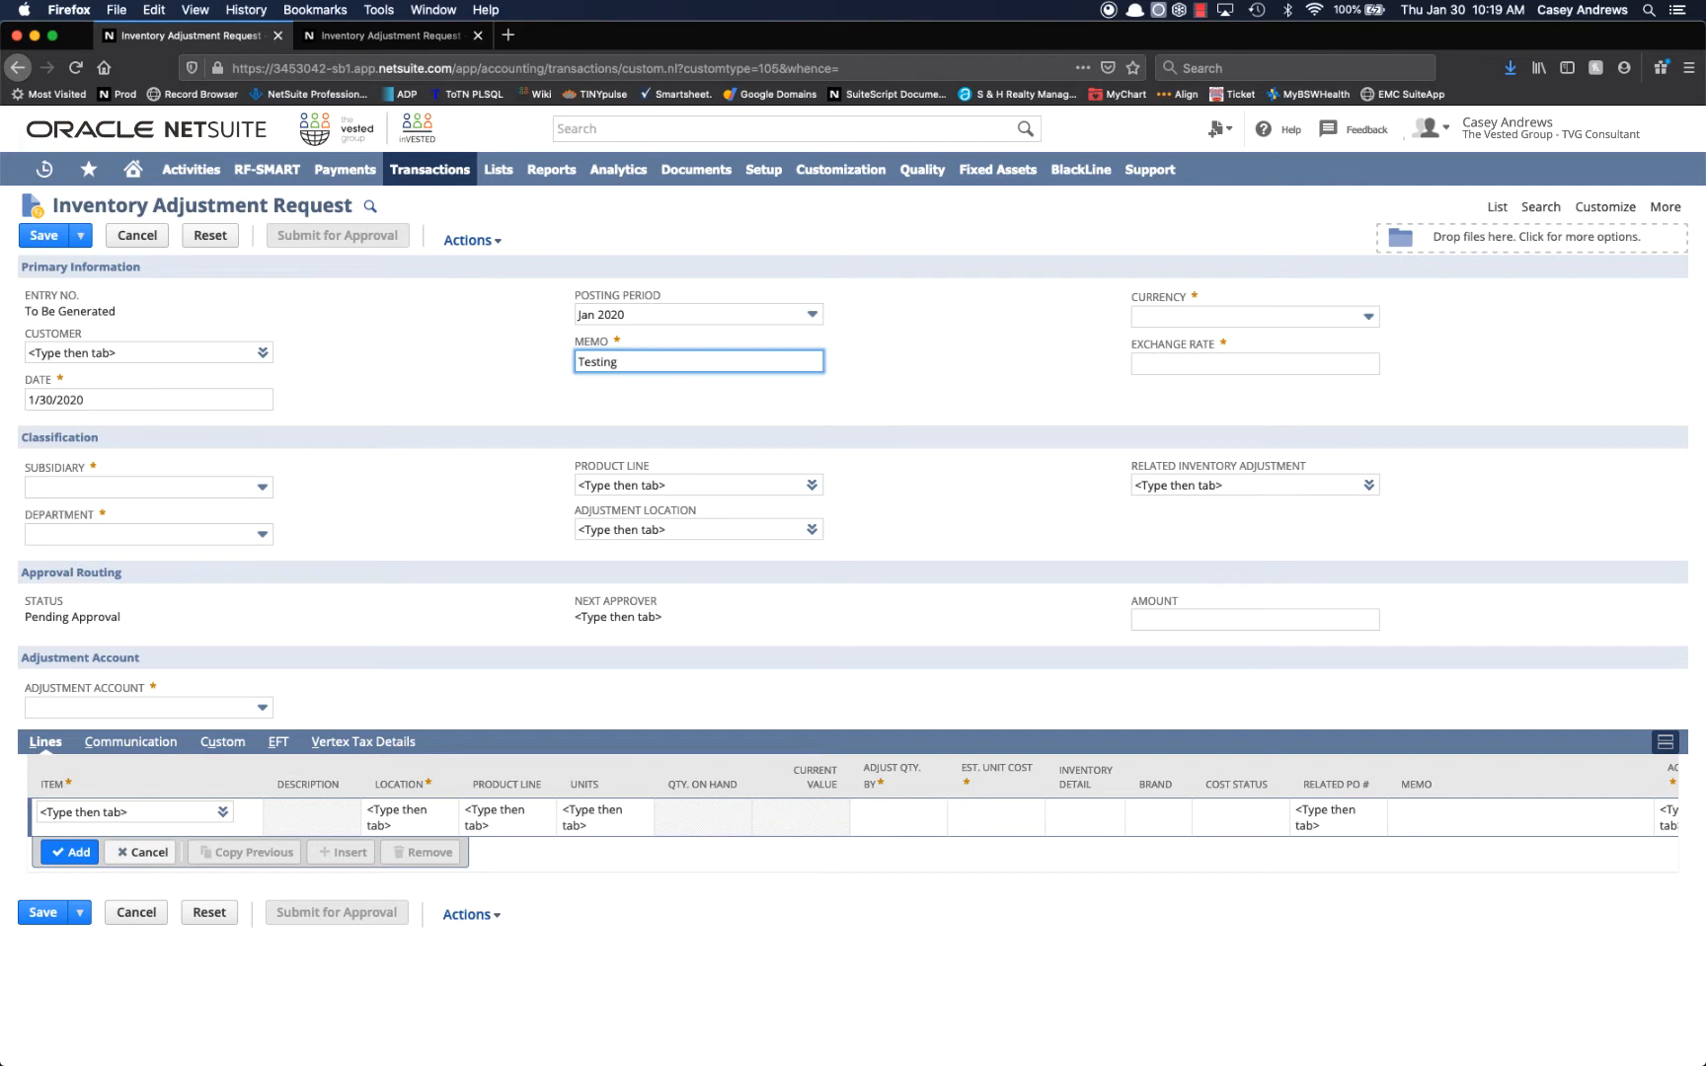
{"action": "left_click", "coordinate": [457, 422]}
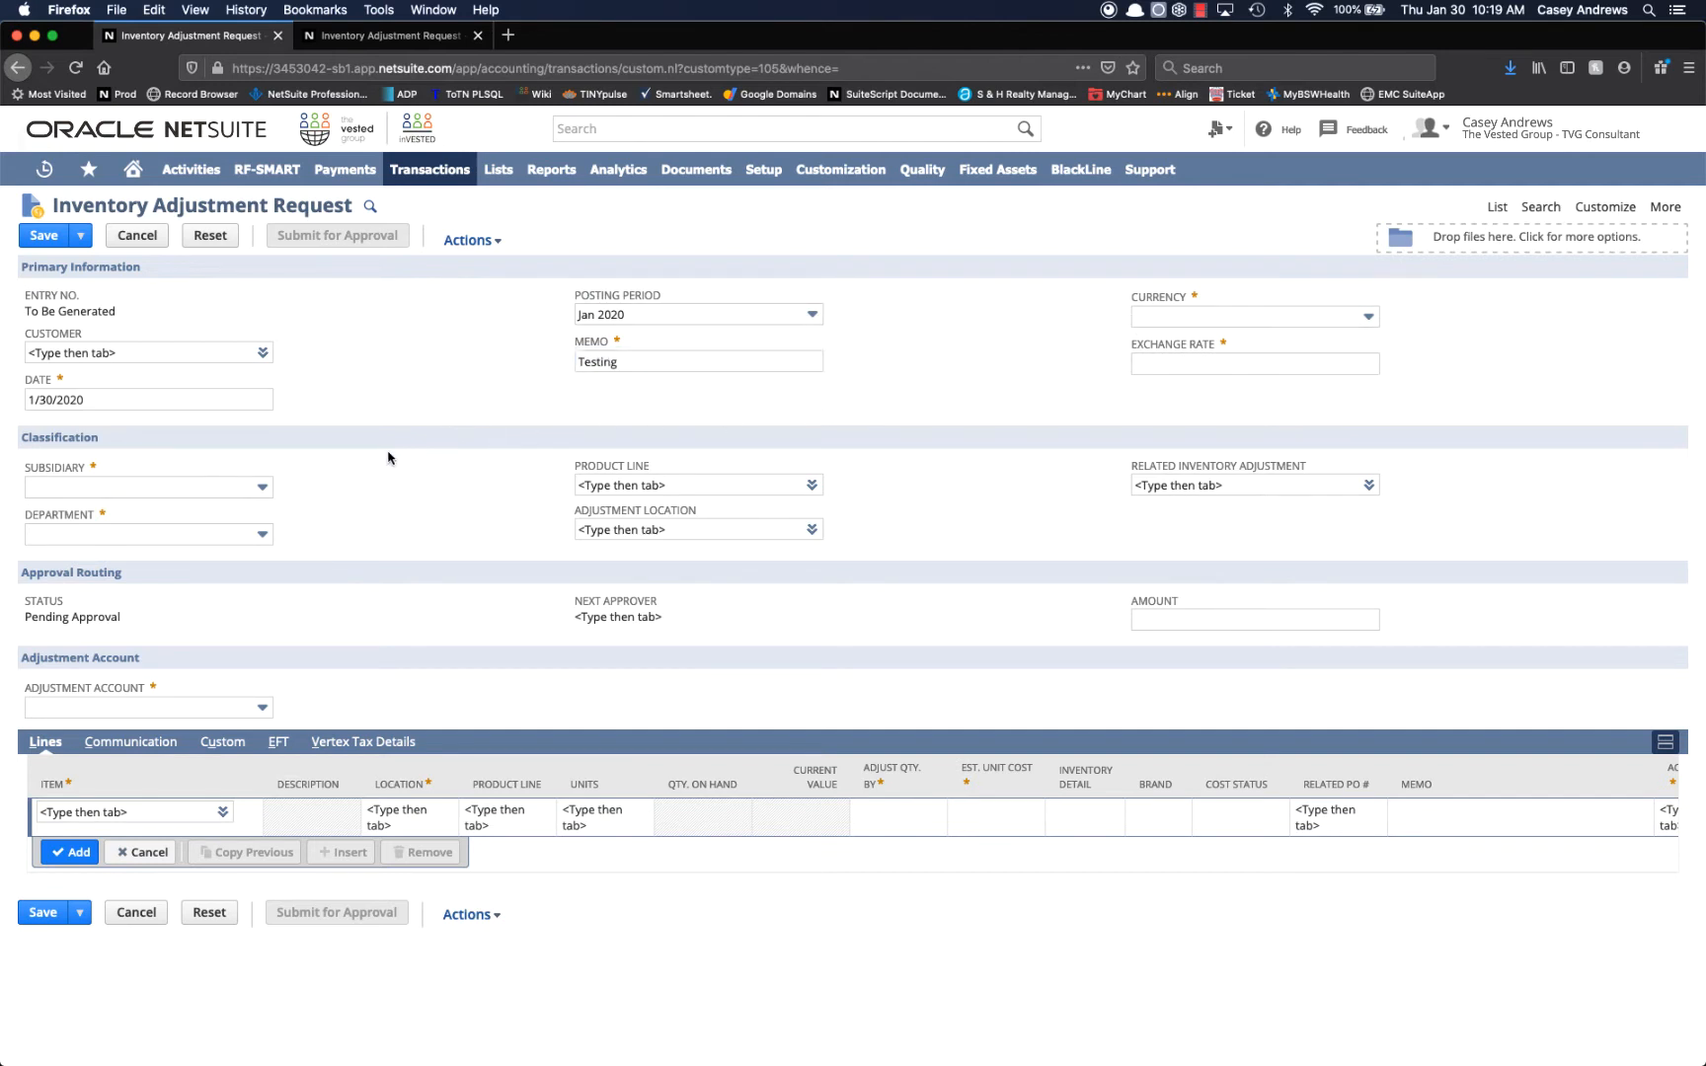
Set the request's subsidiary to CDK Perforating Holdings, Inc. and its department to Accounting.
{"action": "left_click", "coordinate": [103, 485]}
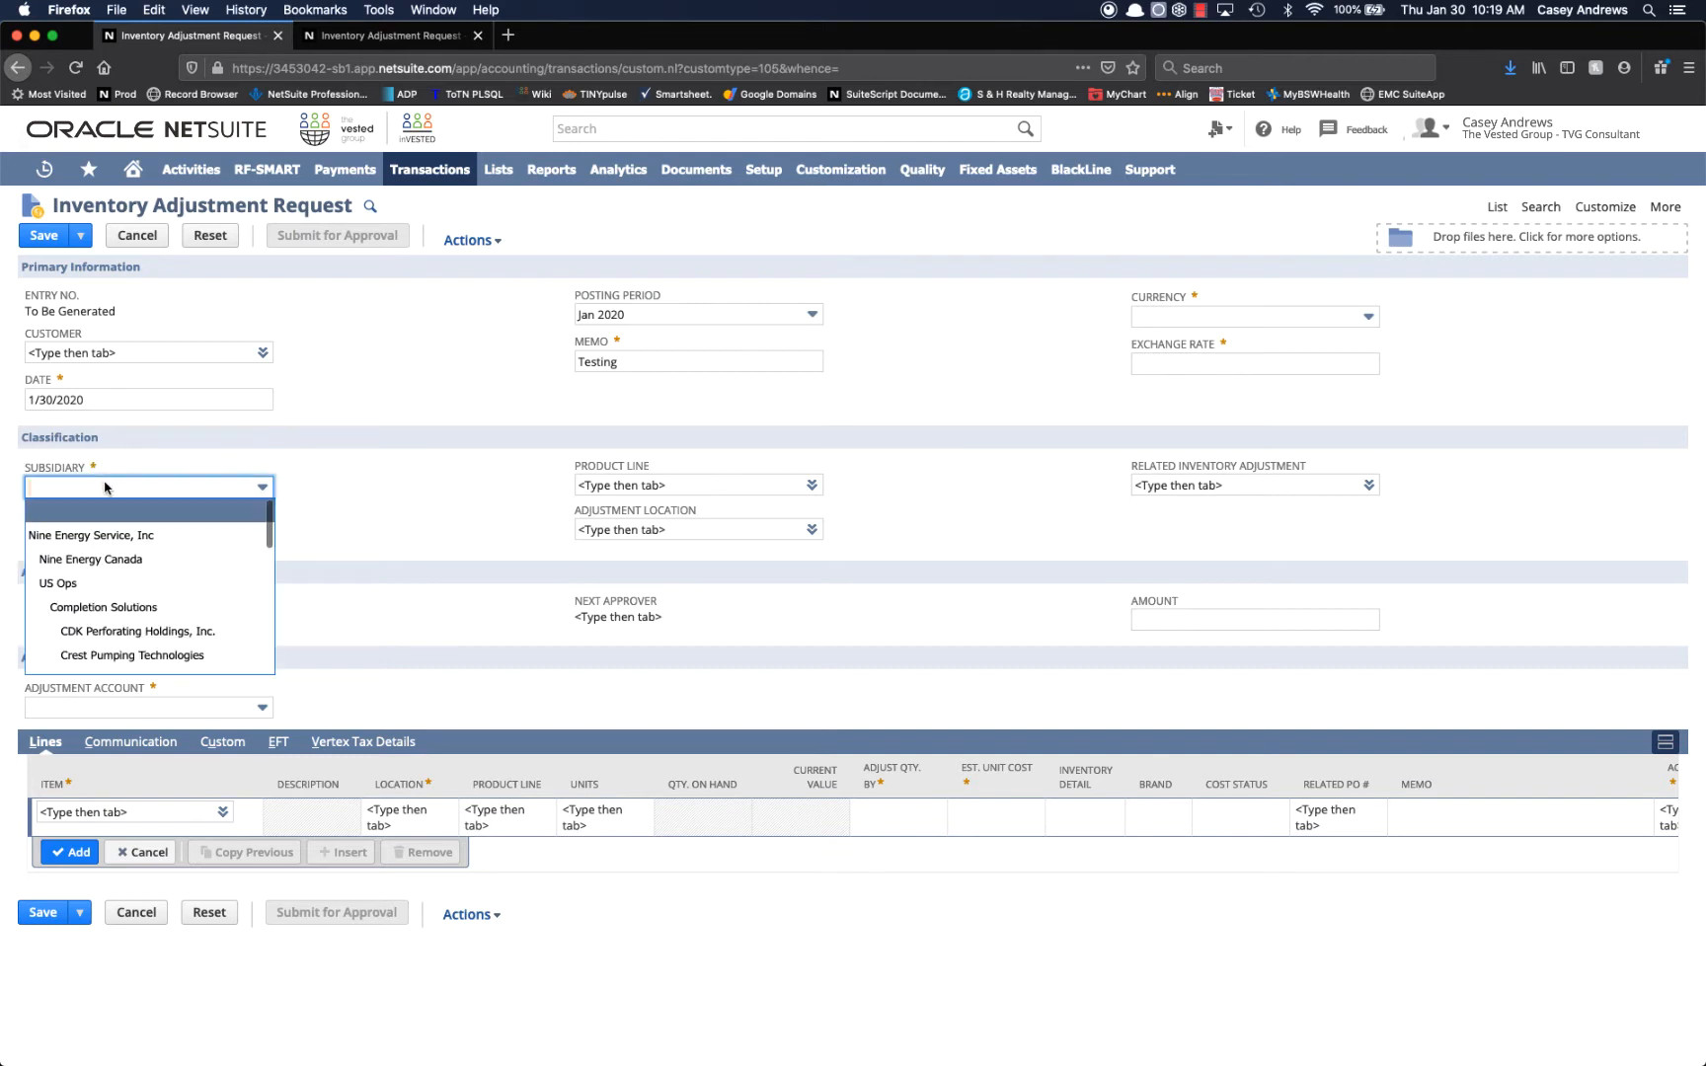
{"action": "left_click", "coordinate": [116, 632]}
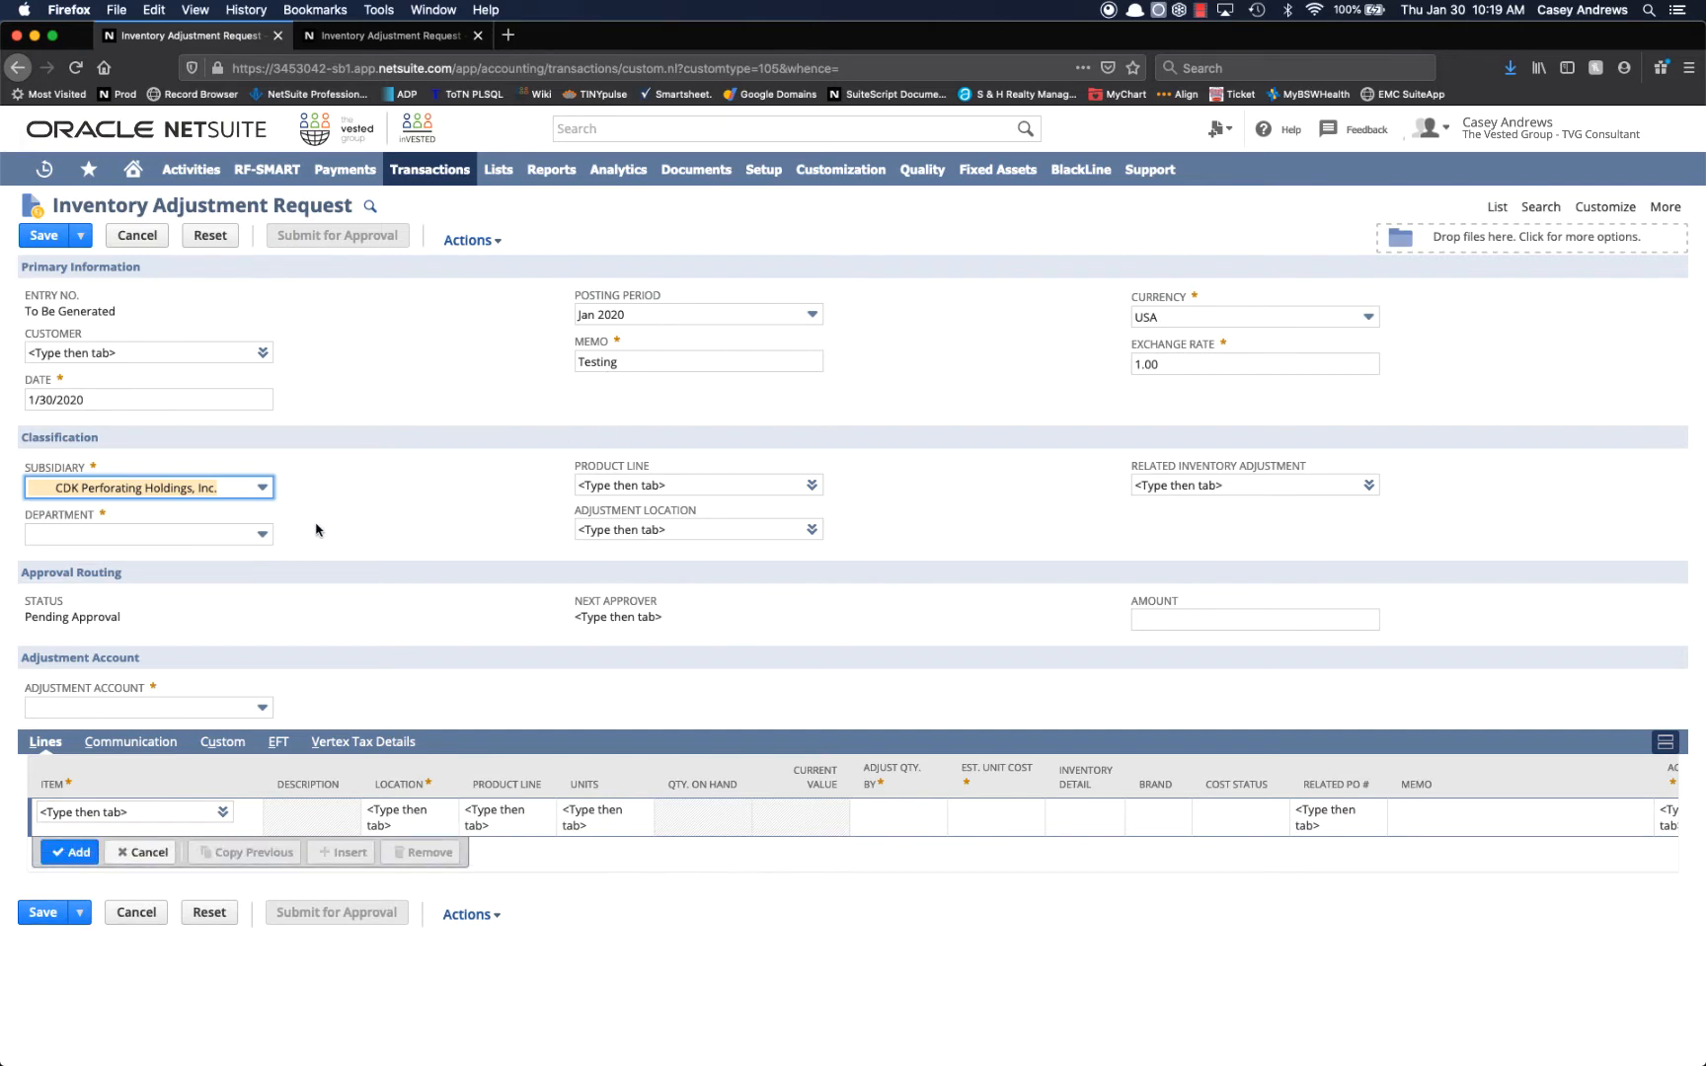
{"action": "left_click", "coordinate": [263, 534]}
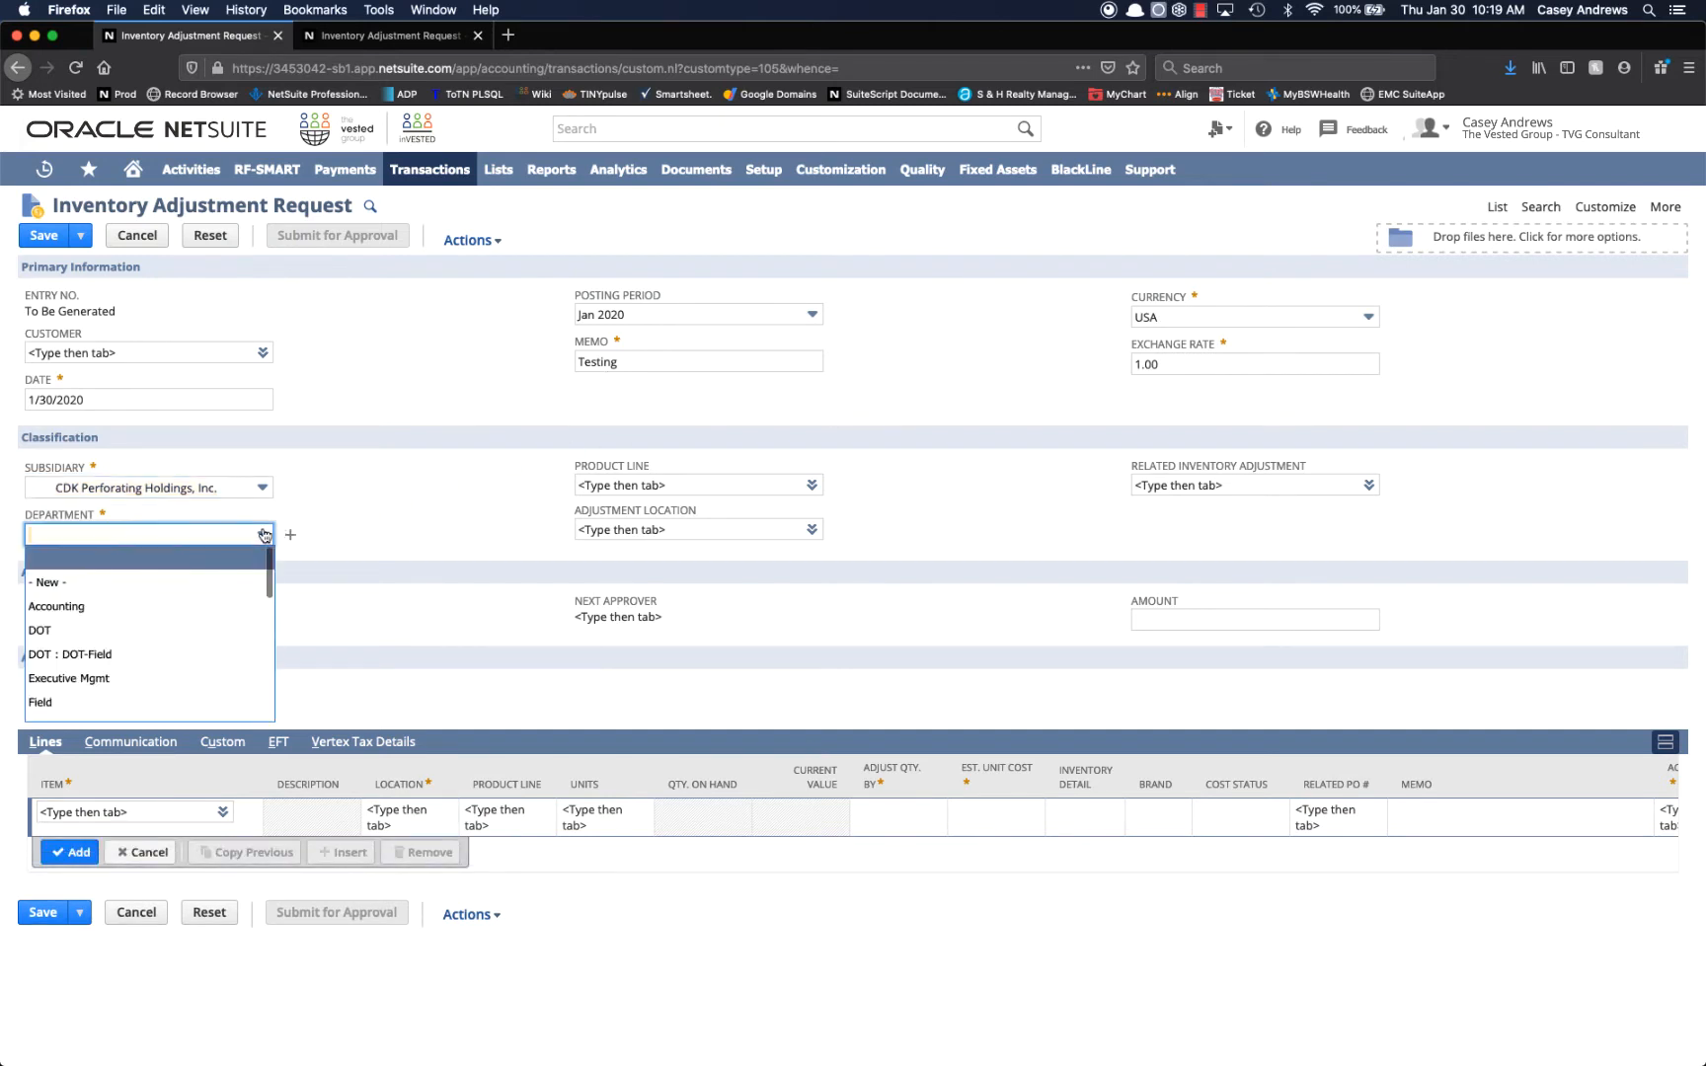
{"action": "left_click", "coordinate": [233, 606]}
{"action": "left_click", "coordinate": [481, 580]}
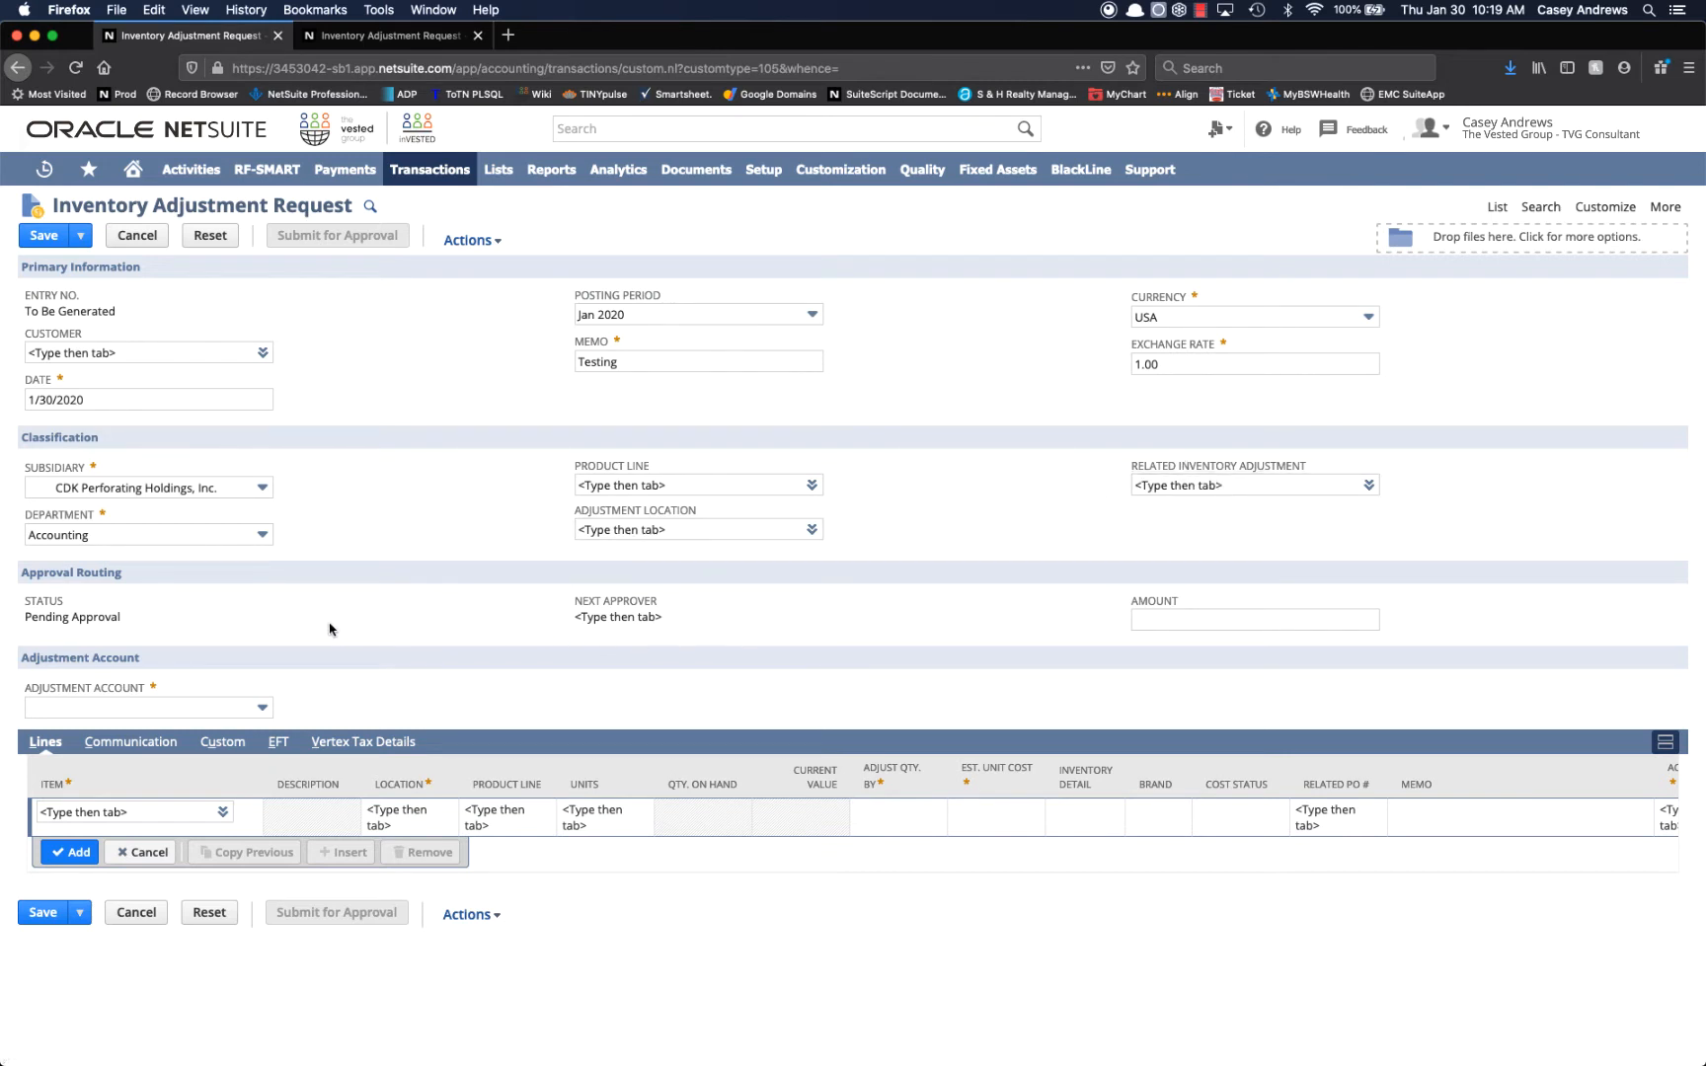
Set the adjustment account to Cost of Sales - Material (Total) : COS - Inventory Quantity Adjustments.
{"action": "left_click", "coordinate": [179, 709]}
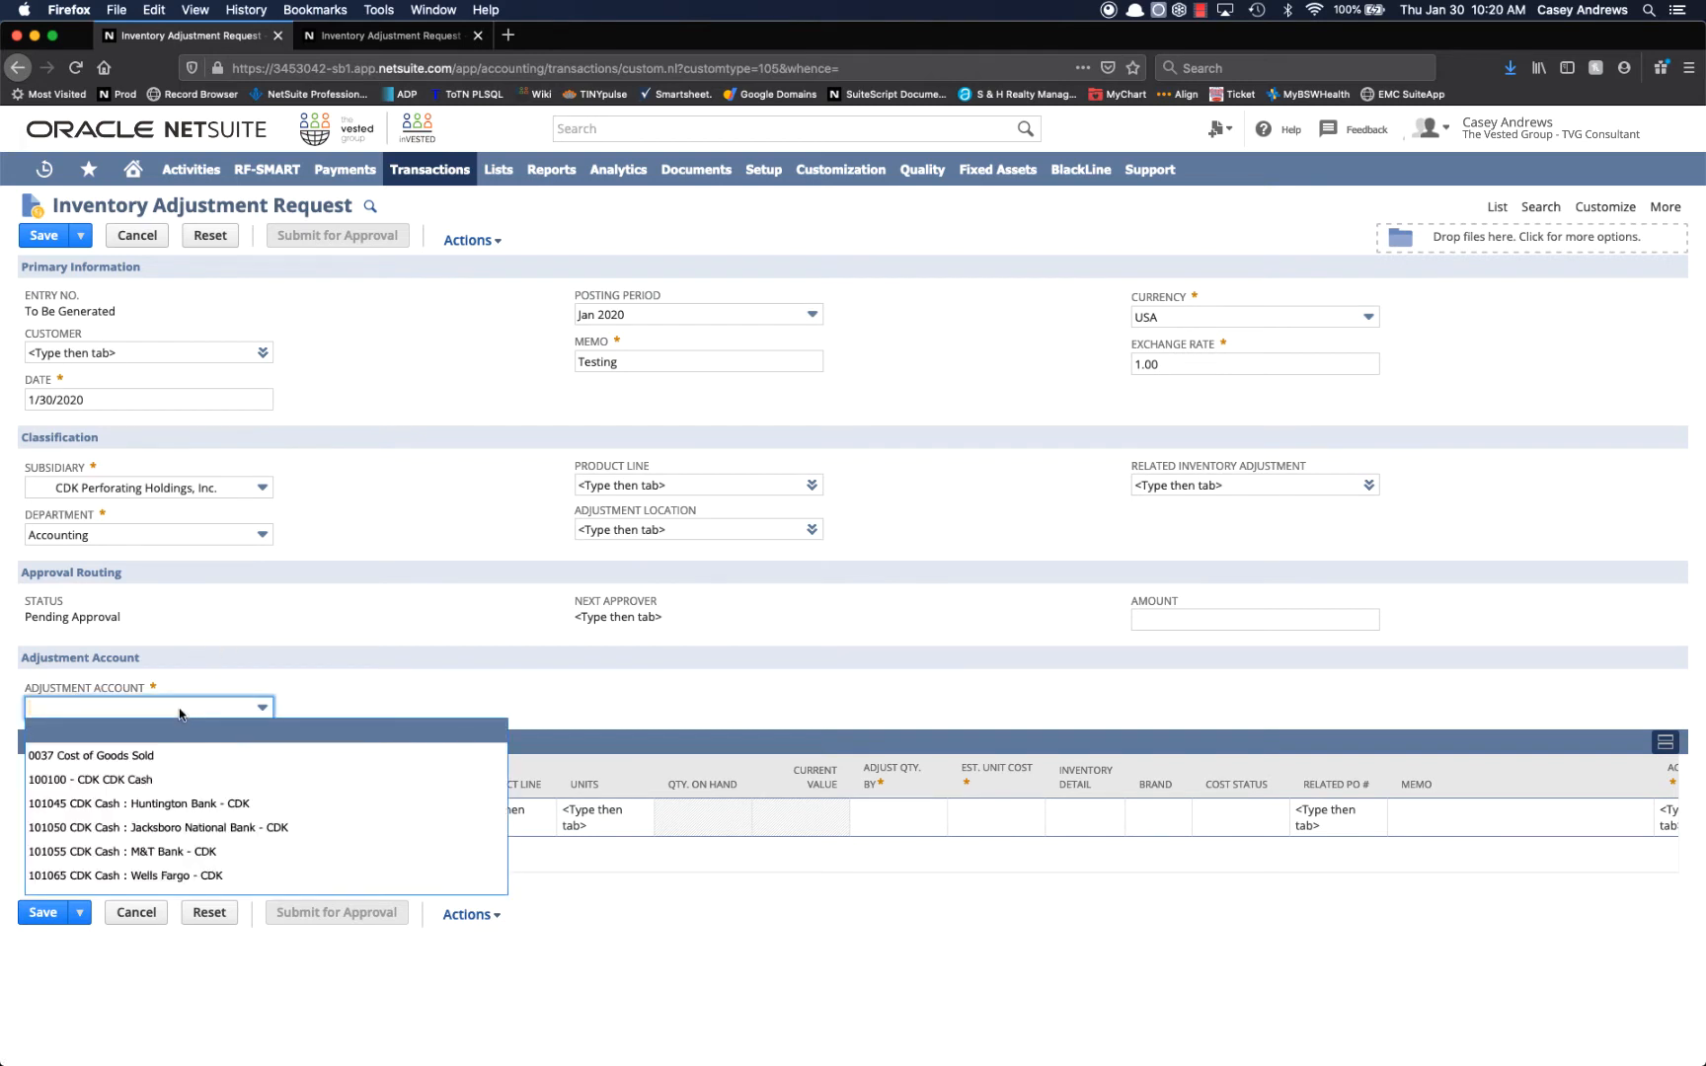
{"action": "type", "text": "6"}
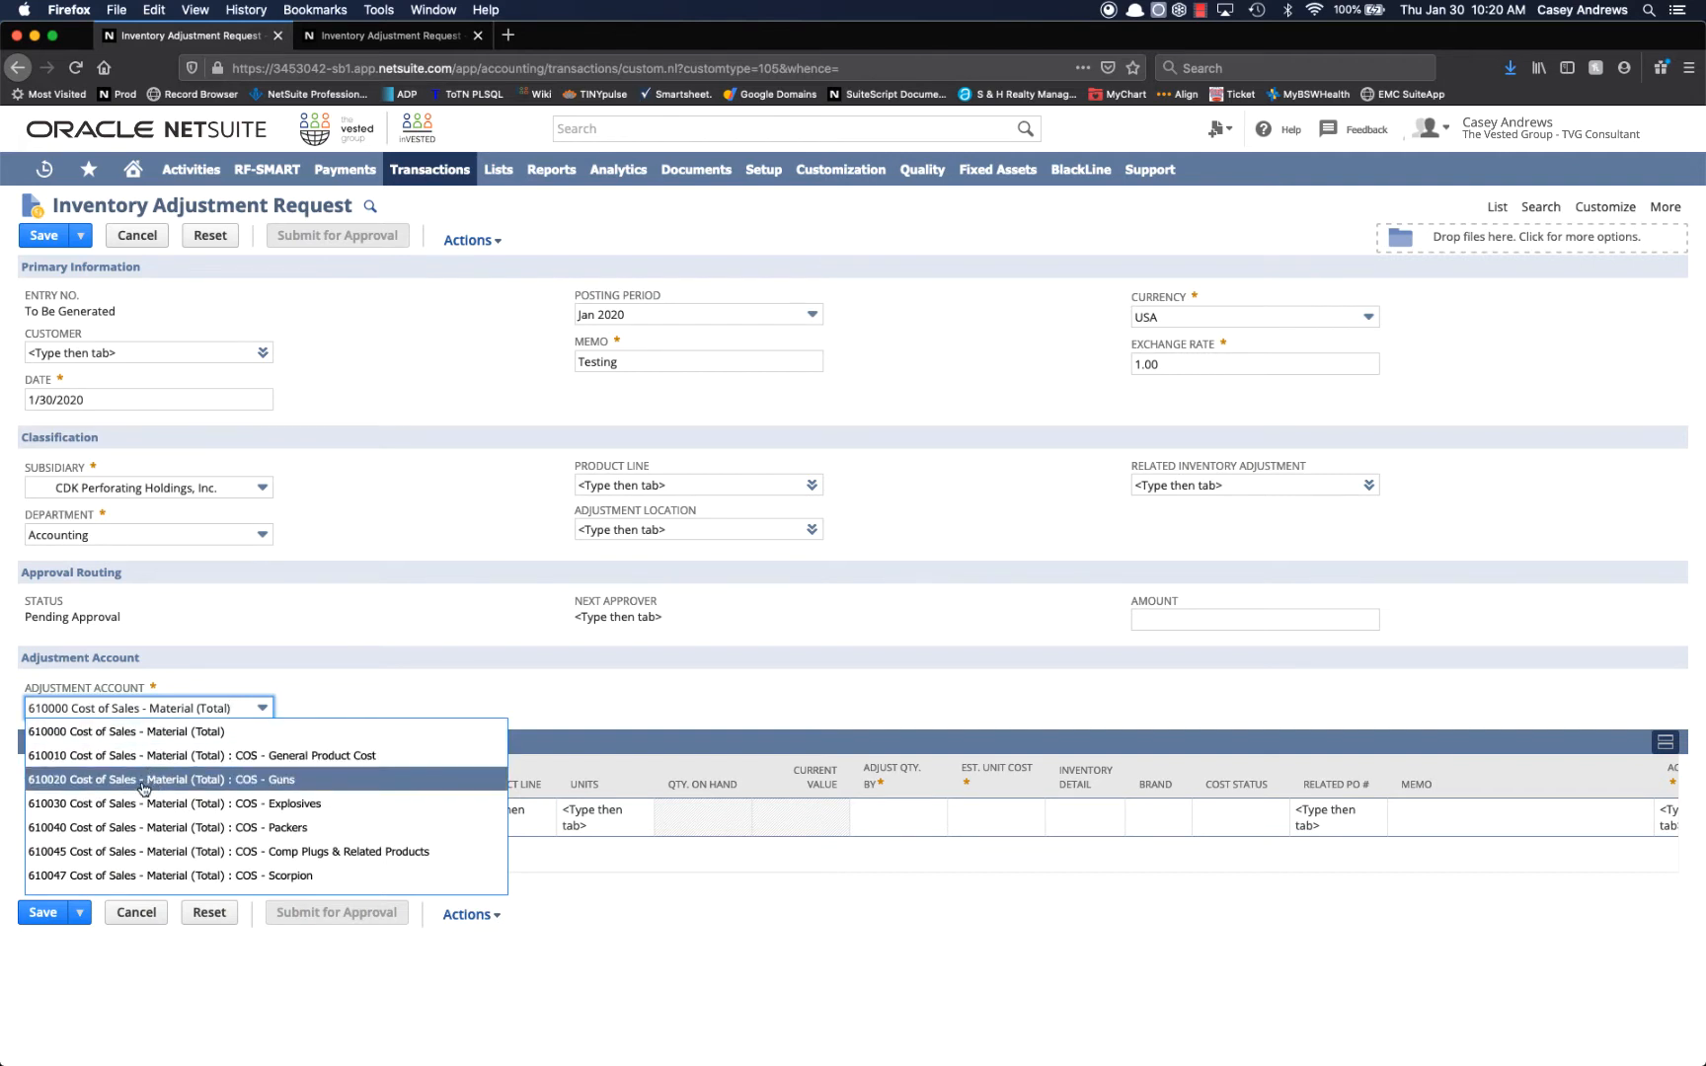
{"action": "scroll", "coordinate": [142, 789], "scroll_direction": "down", "scroll_amount": 3}
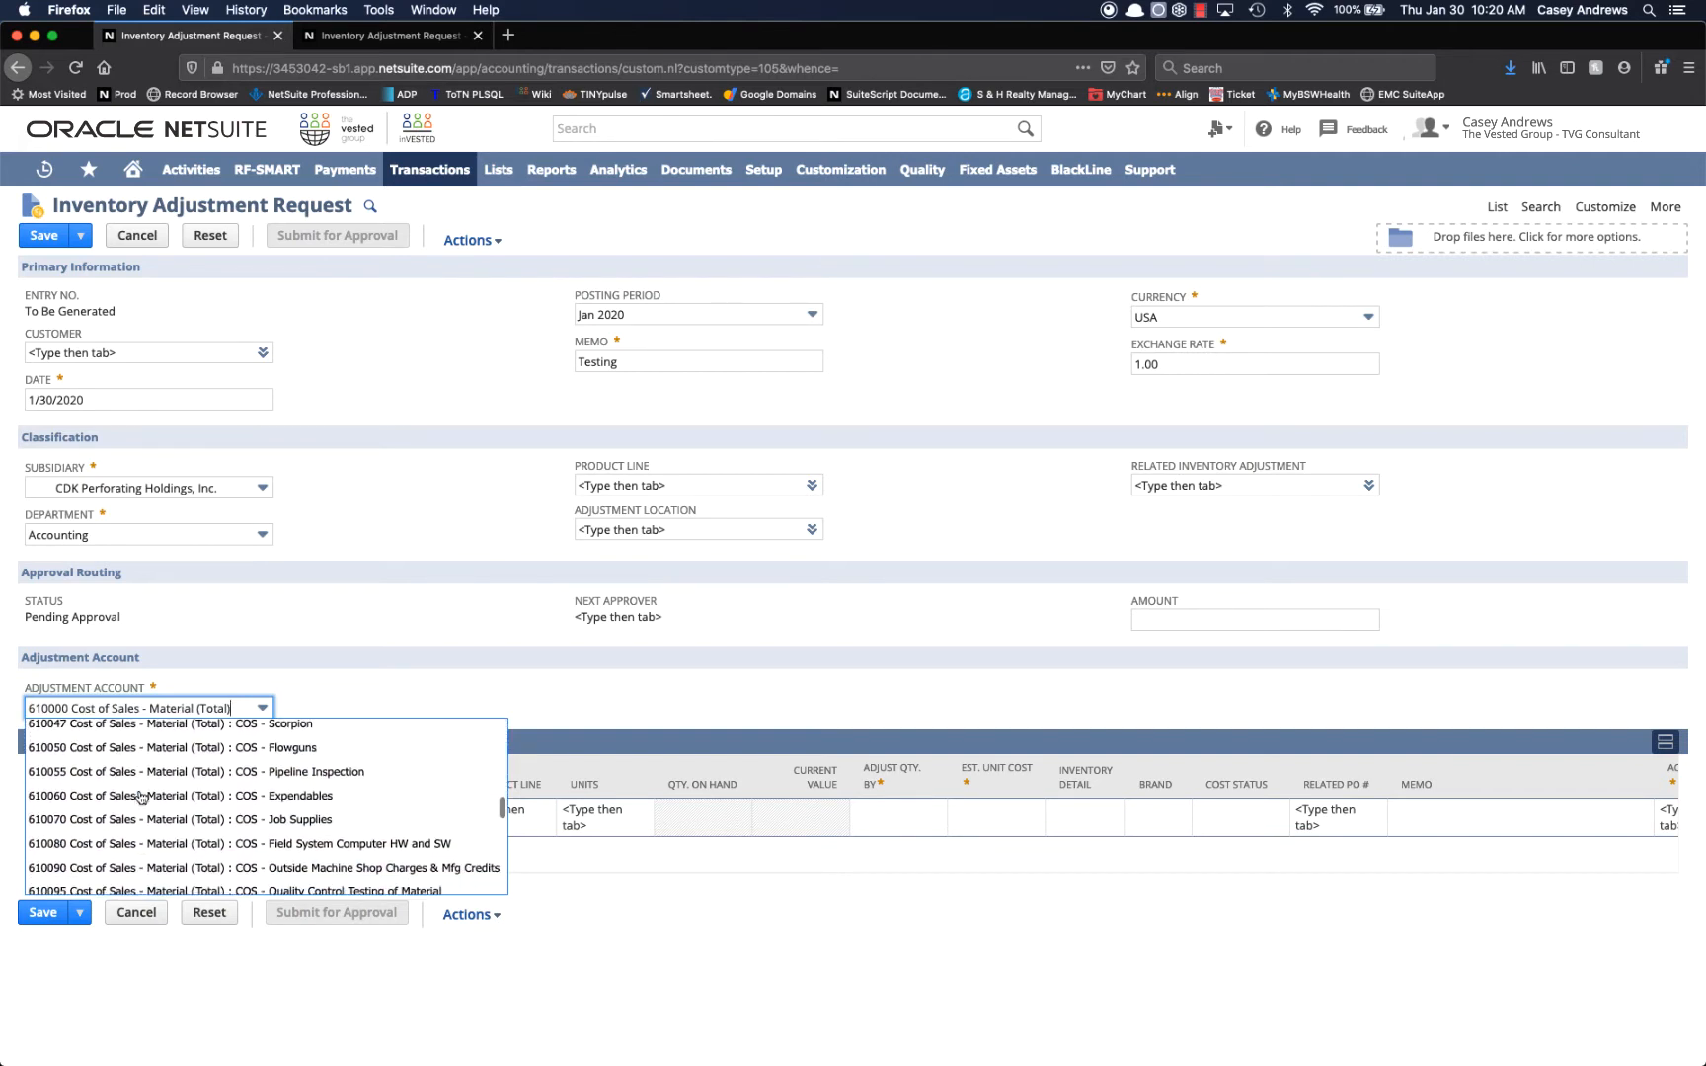
{"action": "scroll", "coordinate": [142, 797], "scroll_direction": "down", "scroll_amount": 4}
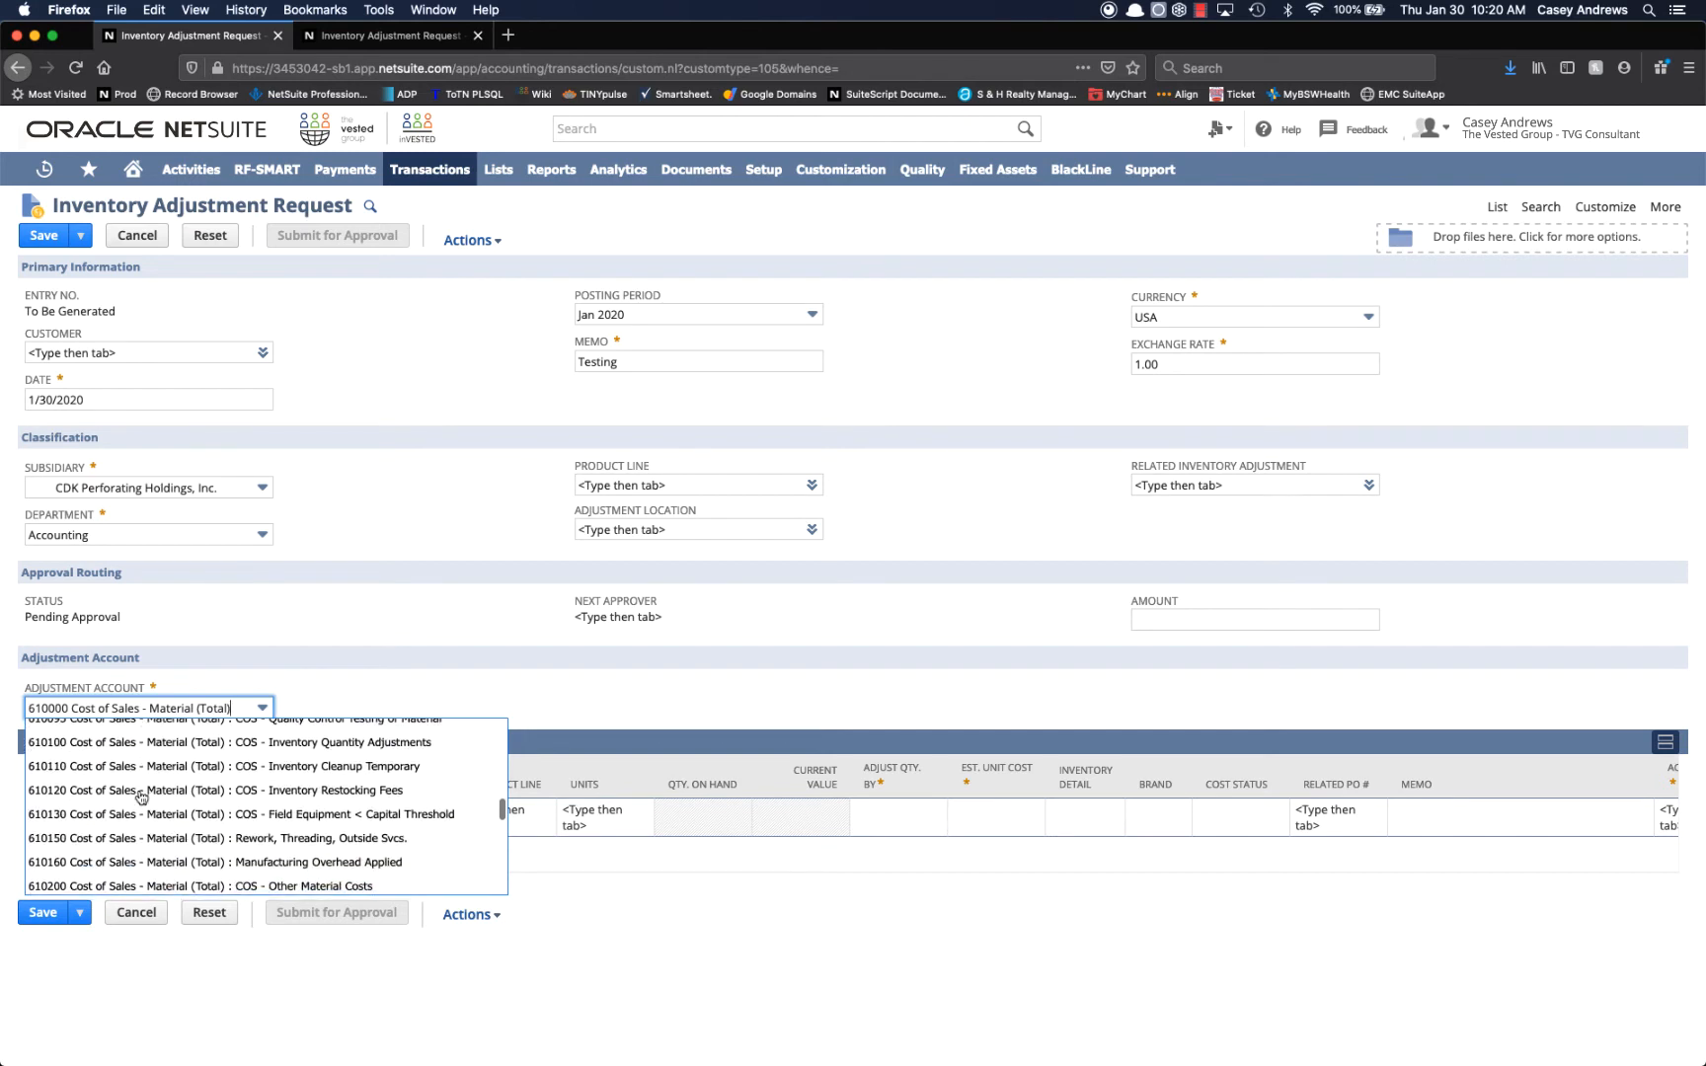
{"action": "left_click", "coordinate": [139, 748]}
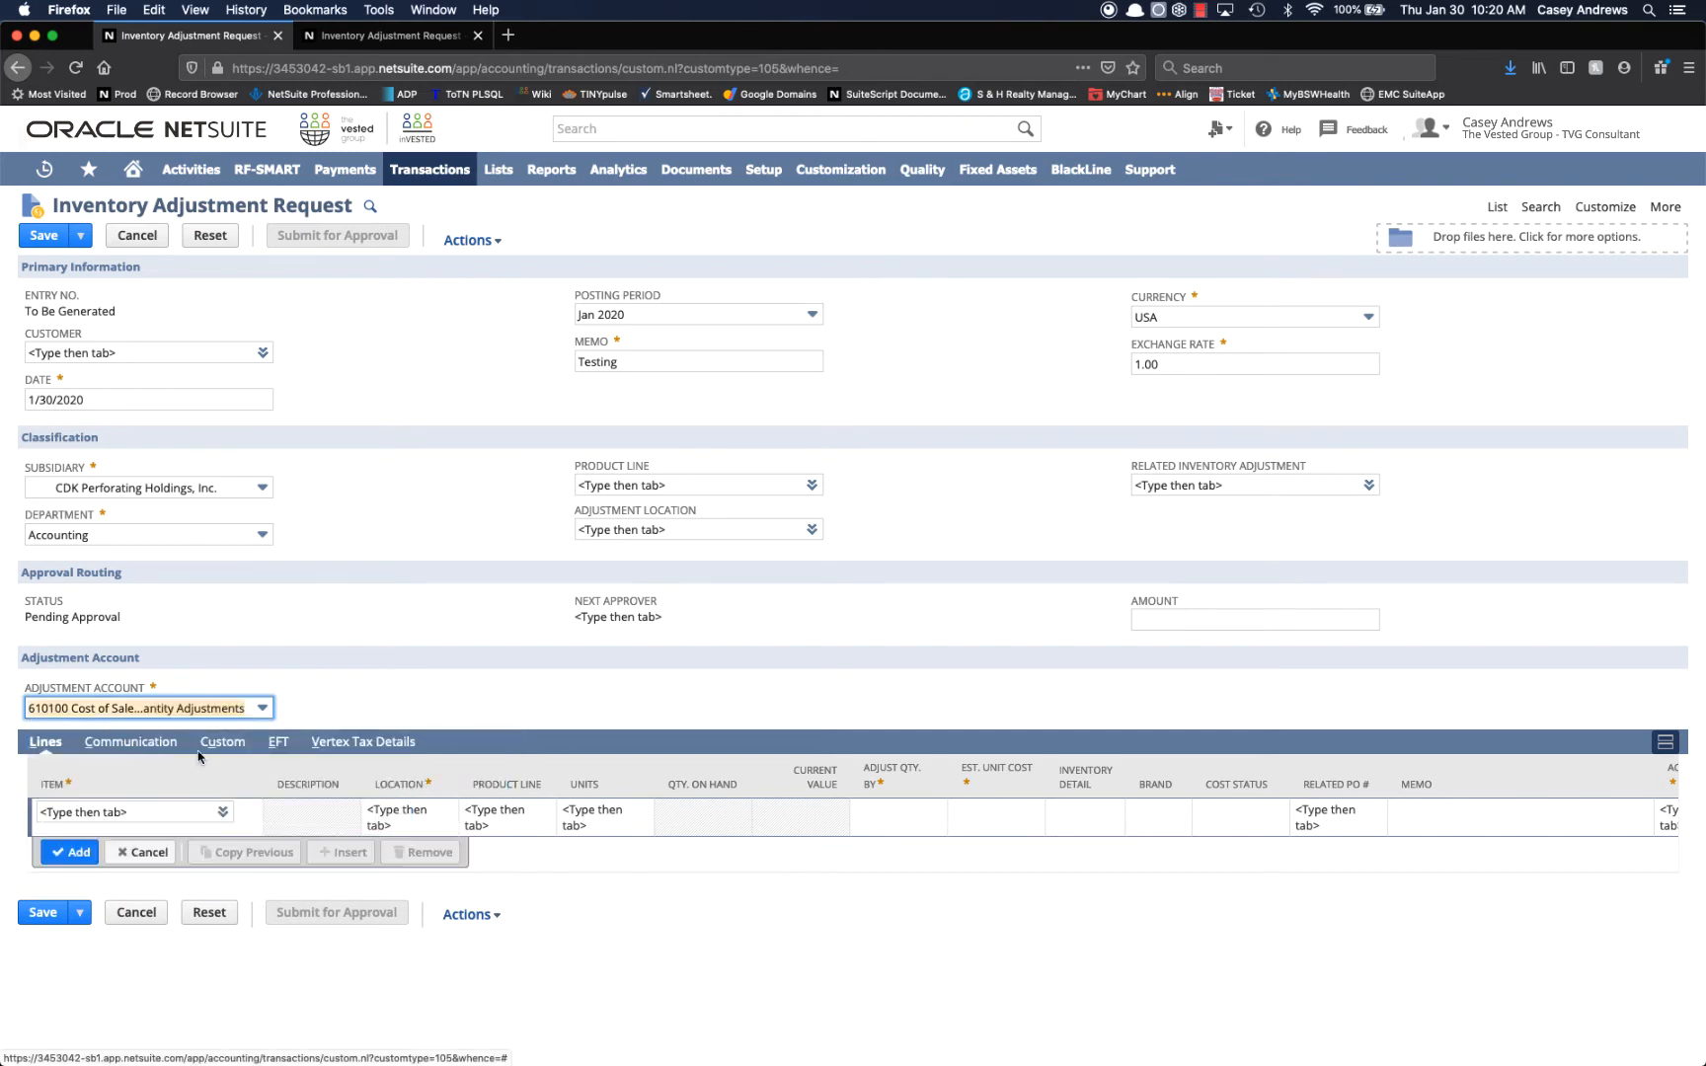
Choose #20 BAKER DBK SET TOOL - MTX as the item on the first adjustment line.
{"action": "left_click", "coordinate": [175, 811]}
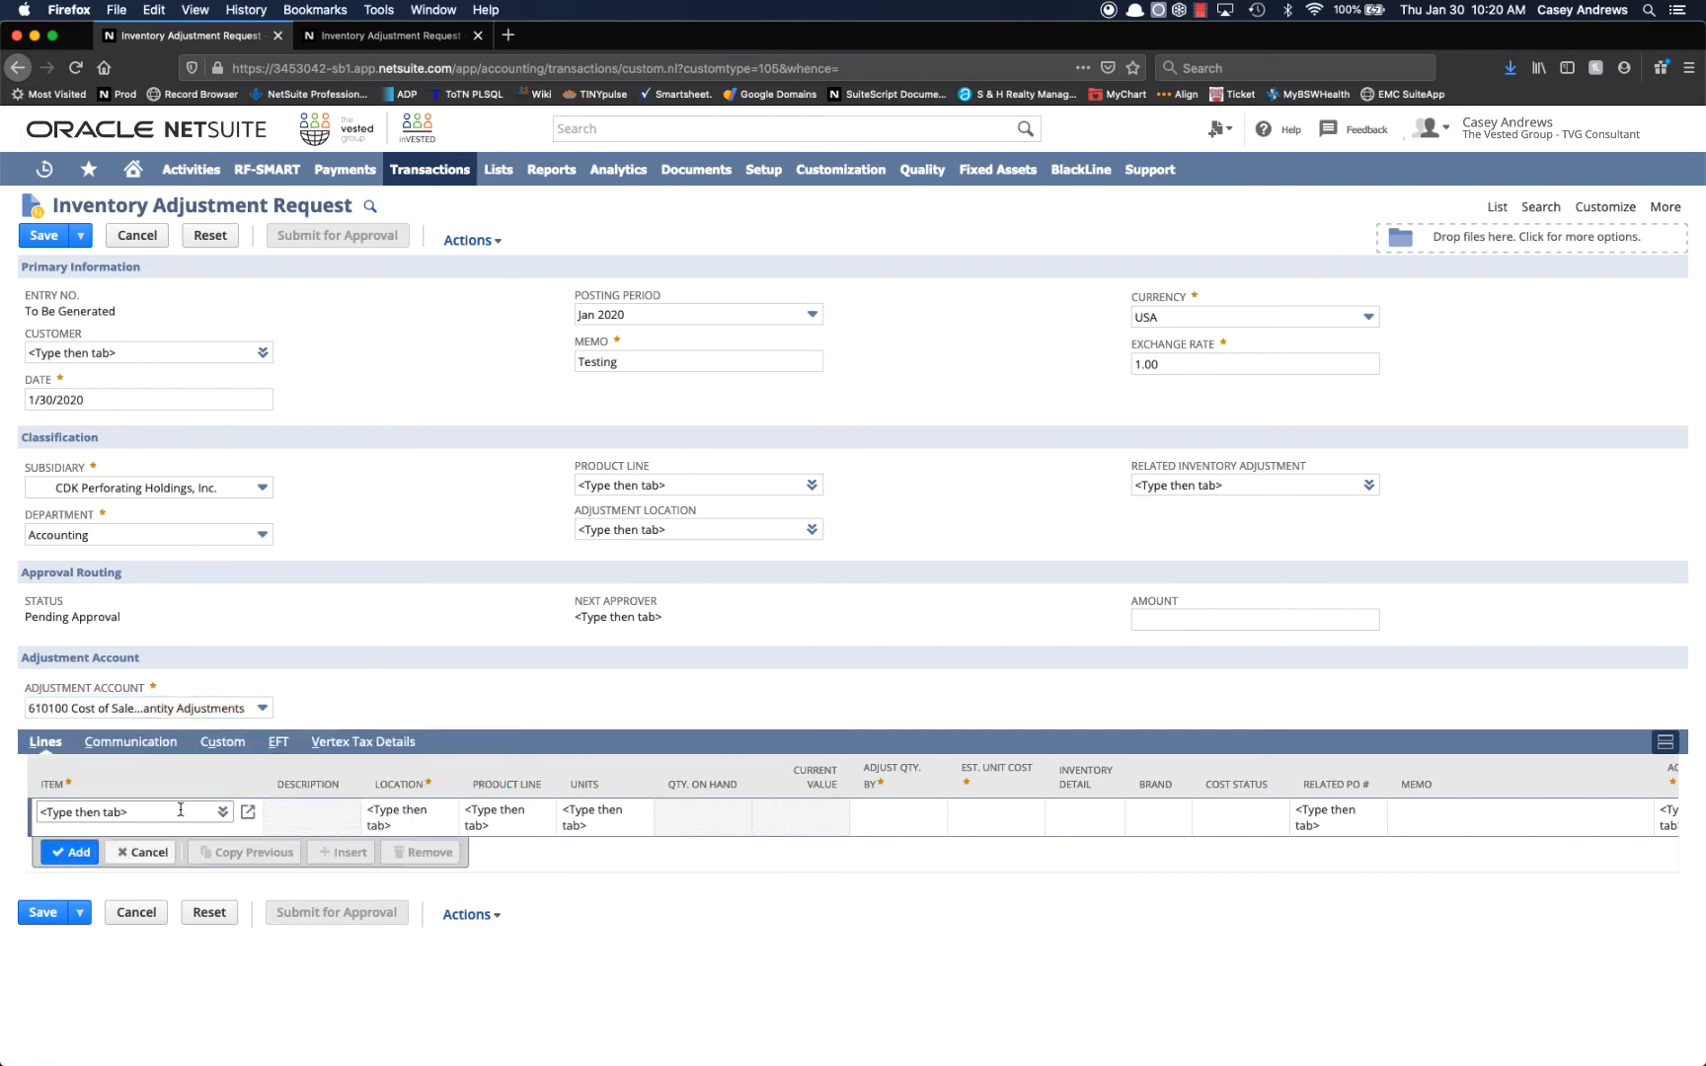
{"action": "left_click", "coordinate": [180, 809]}
{"action": "type", "text": "#"}
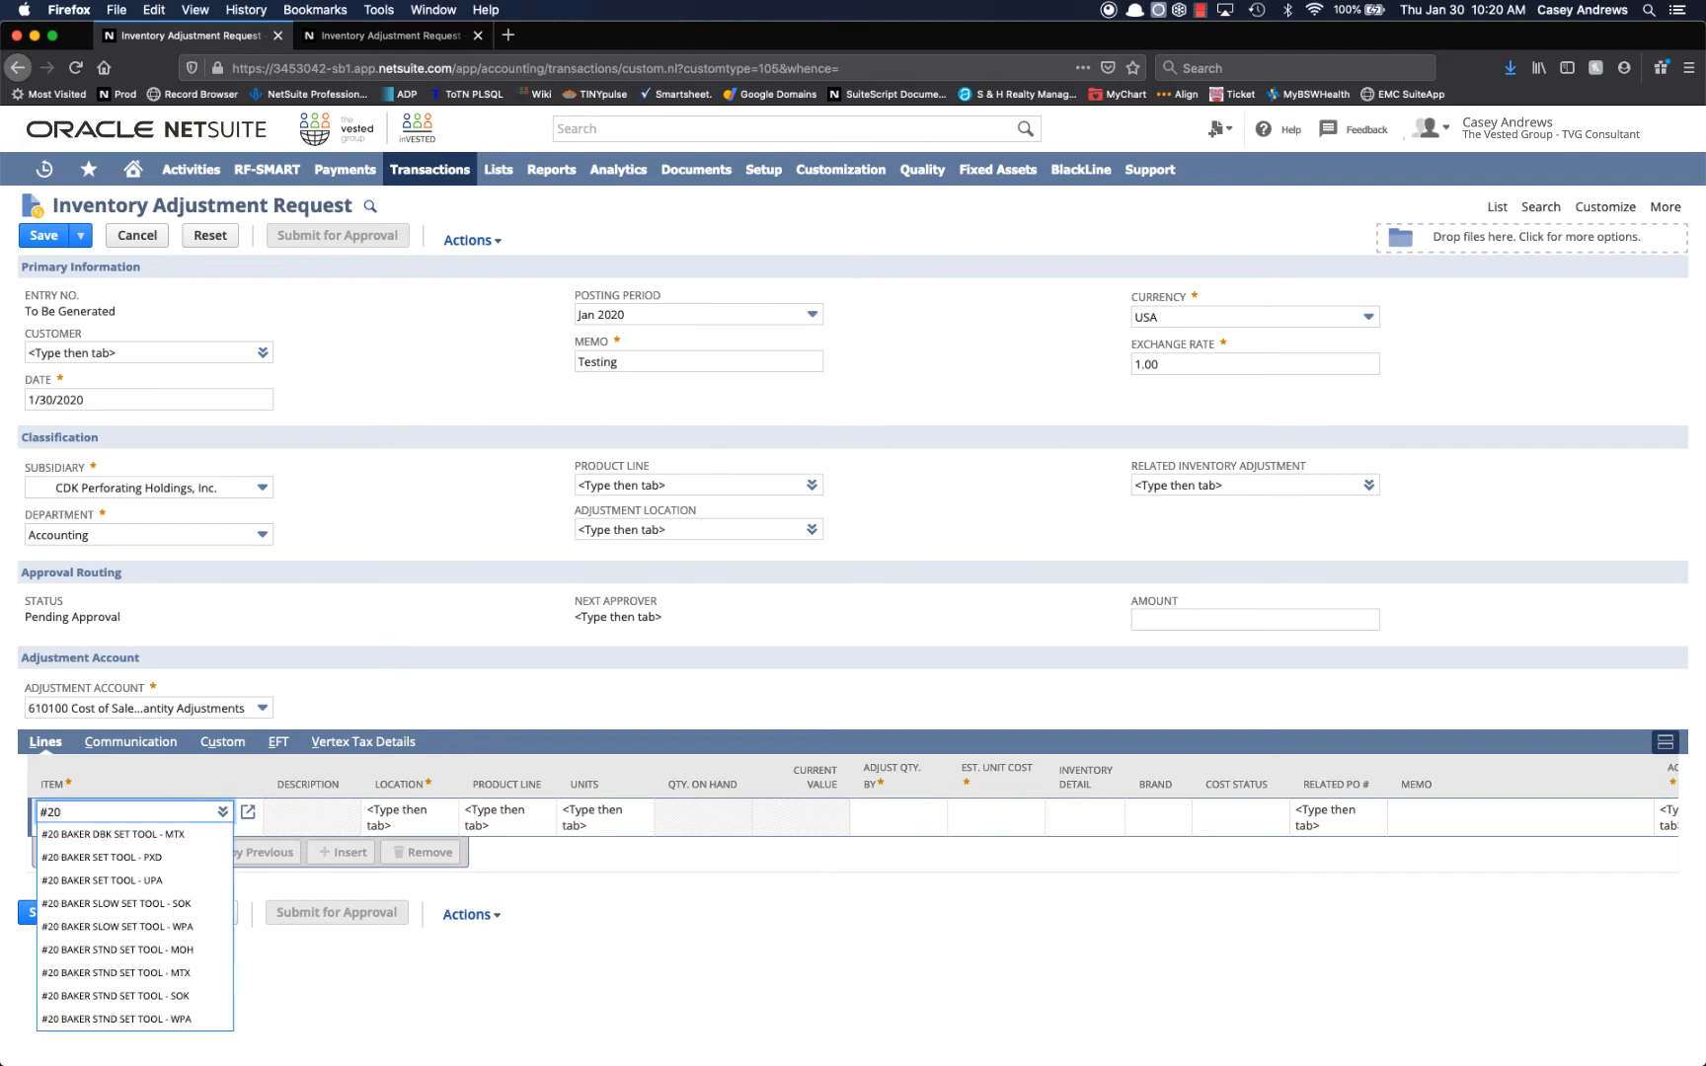
{"action": "type", "text": "20"}
{"action": "left_click", "coordinate": [155, 835]}
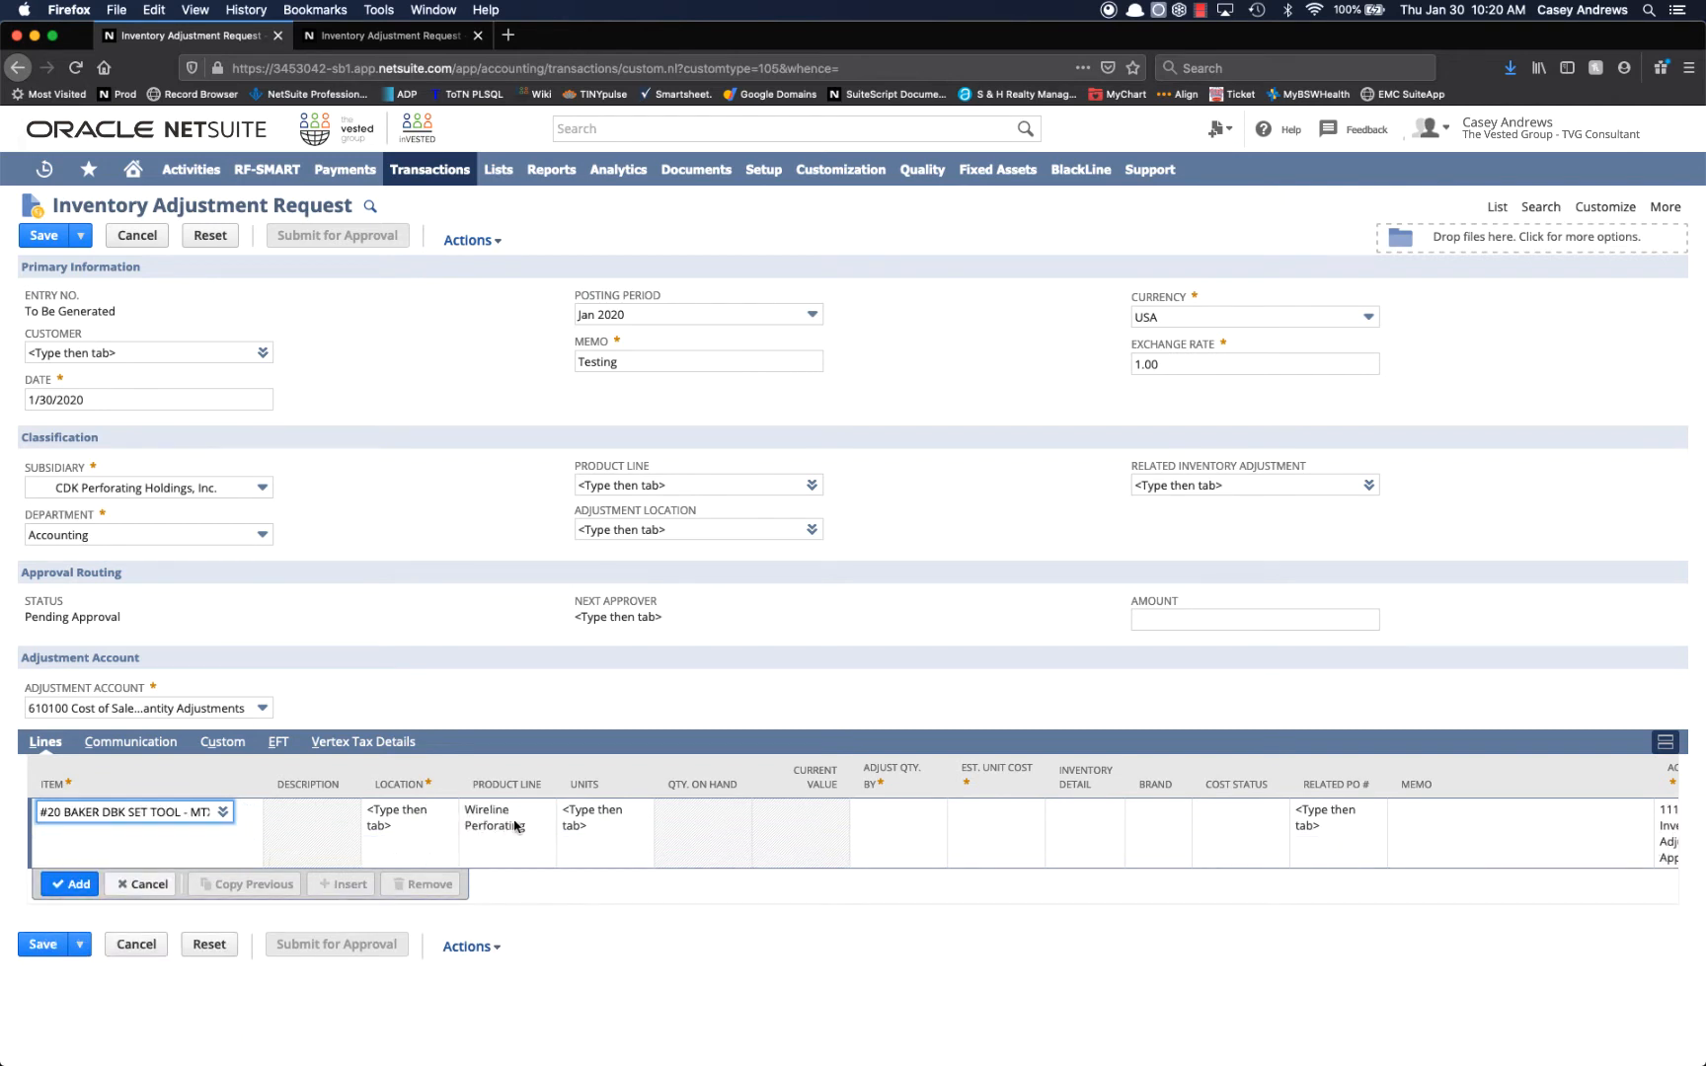
Set the location of the set tool line to Athens TX.
{"action": "left_click", "coordinate": [416, 822]}
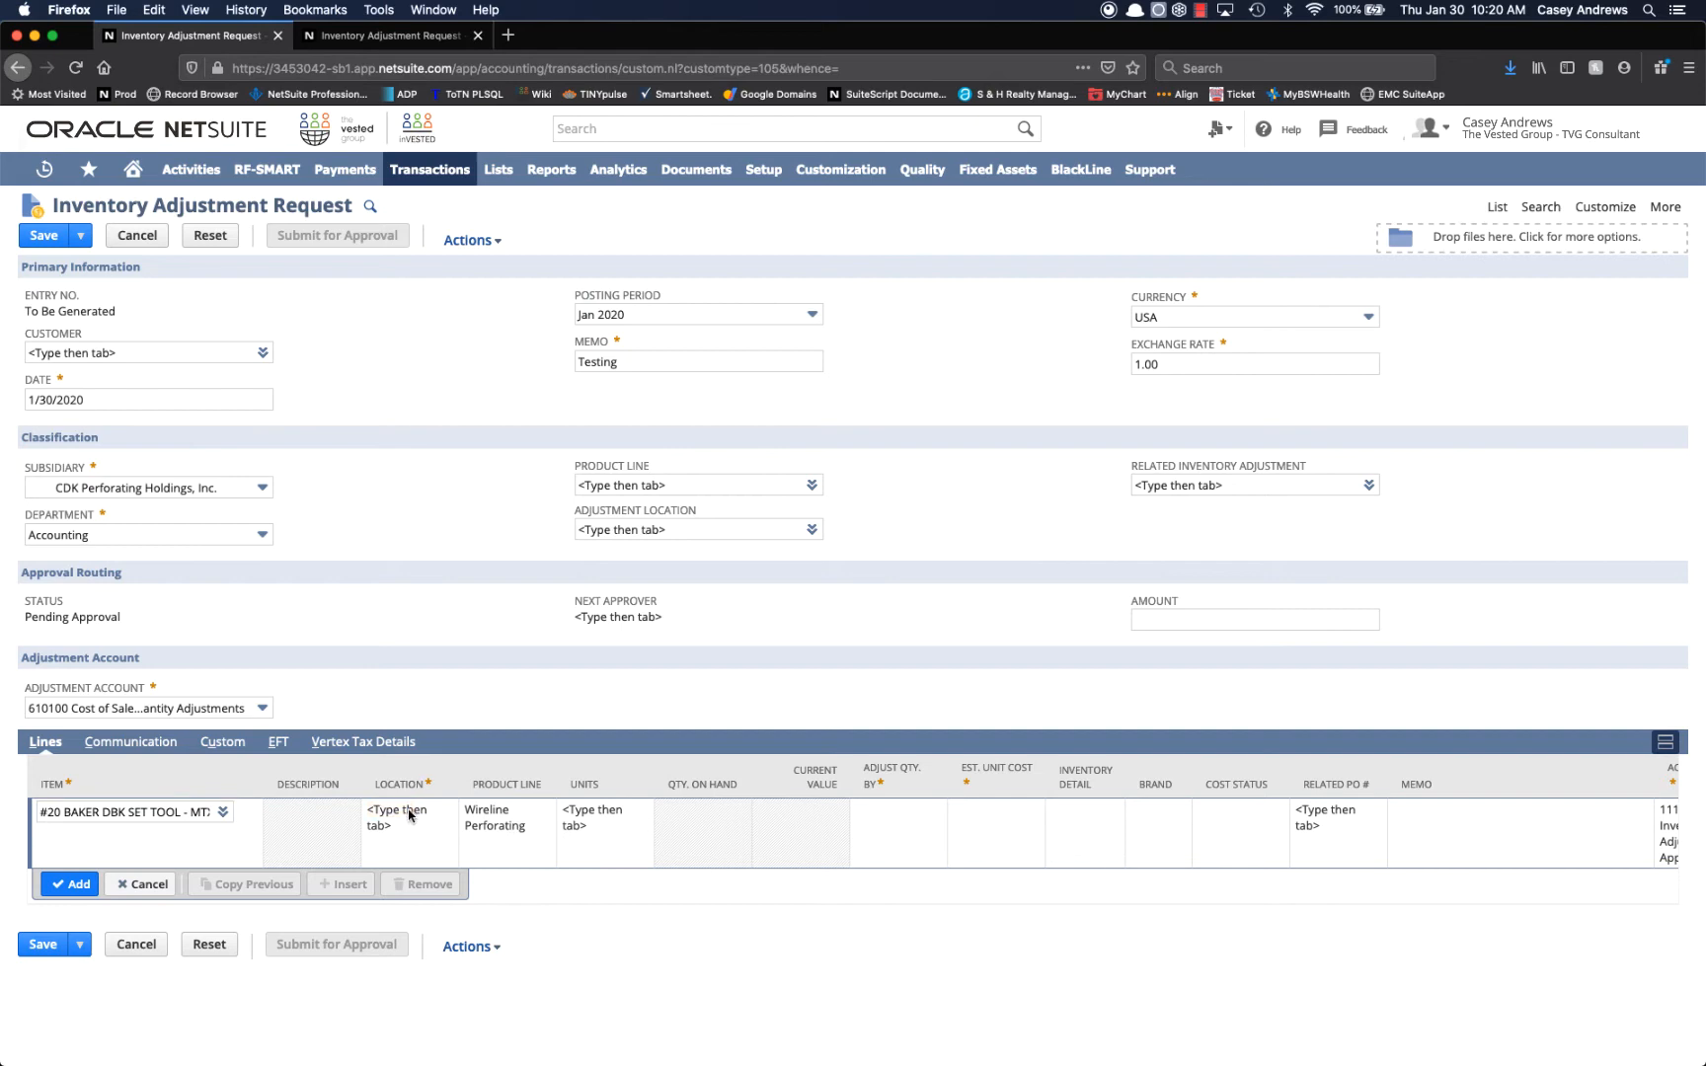
{"action": "left_click", "coordinate": [408, 815]}
{"action": "type", "text": "at"}
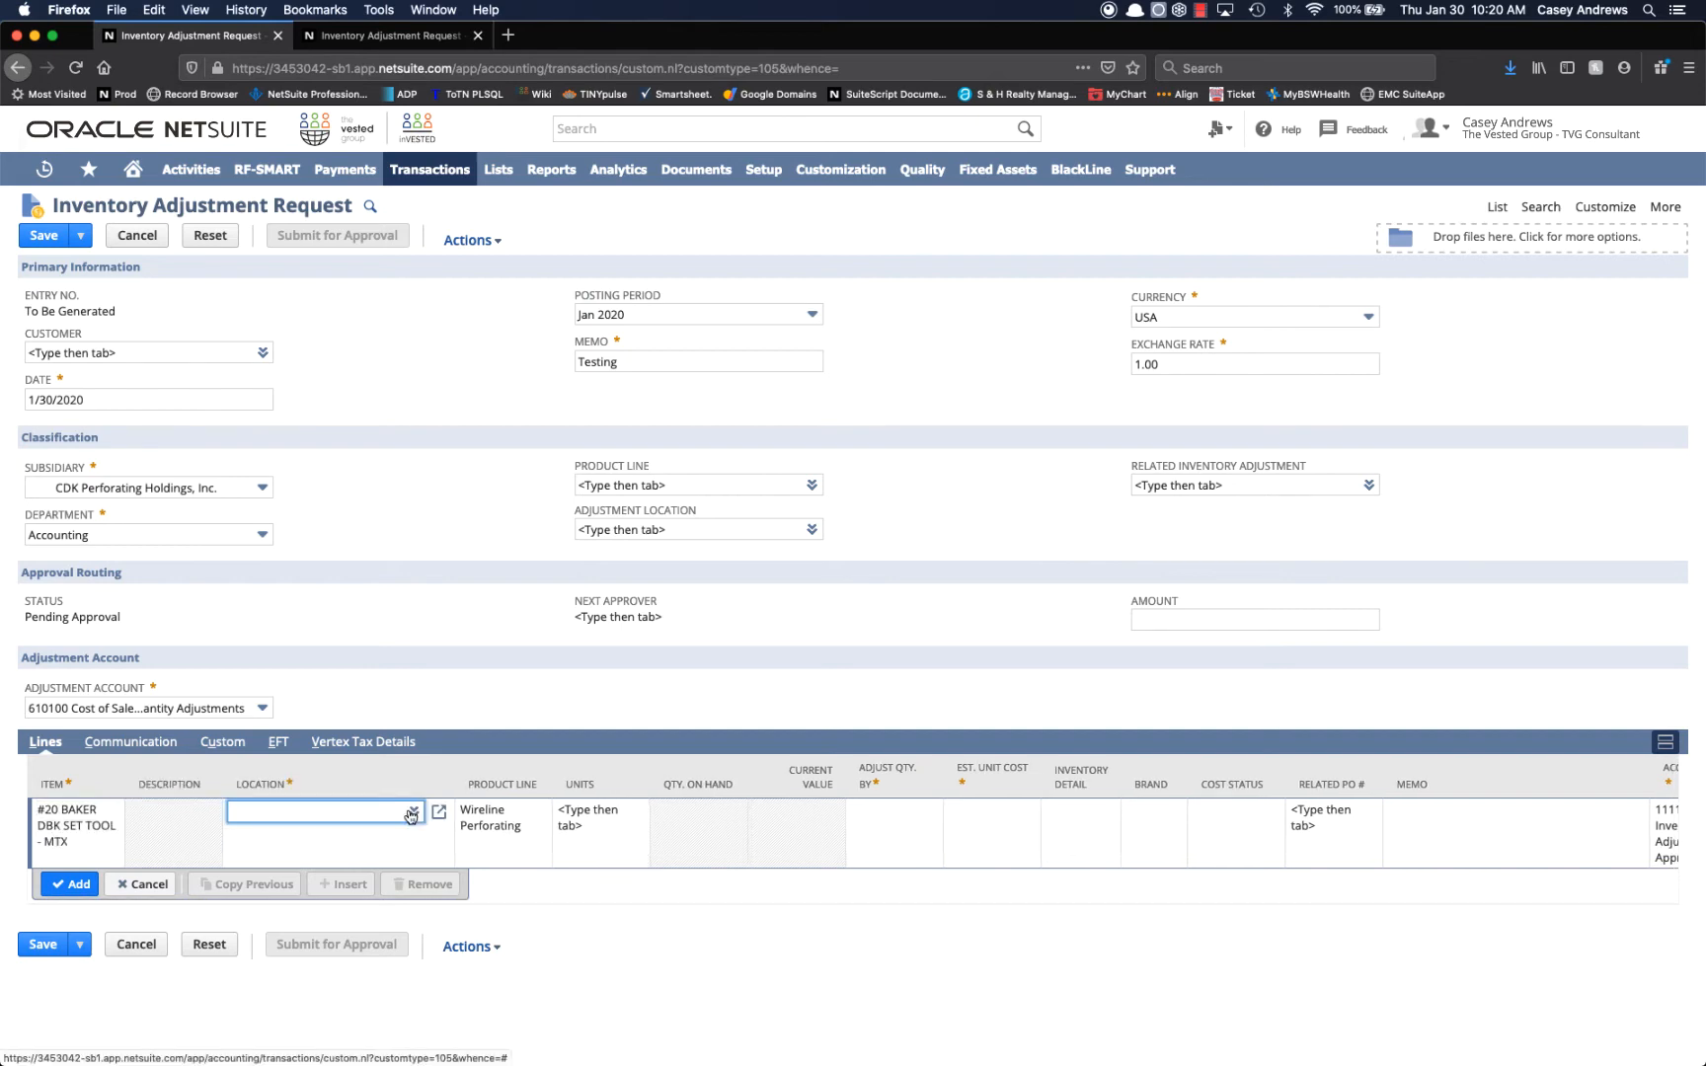
{"action": "type", "text": "hens"}
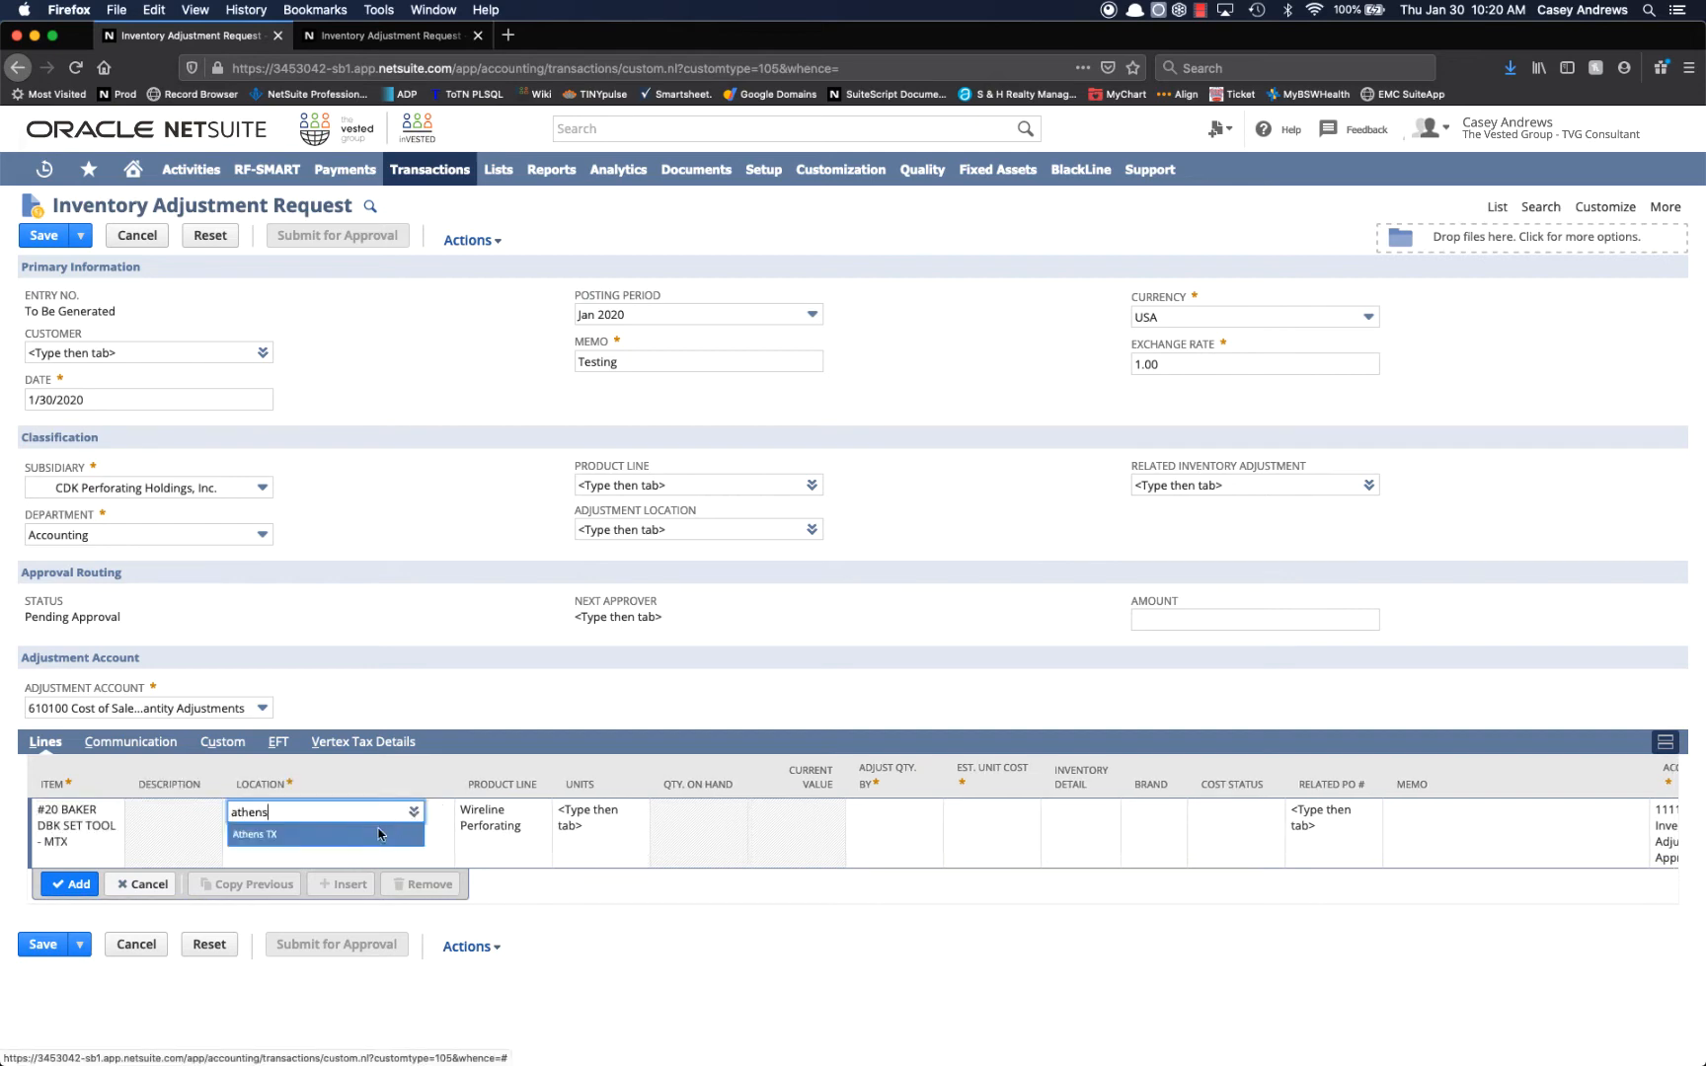
{"action": "left_click", "coordinate": [347, 837]}
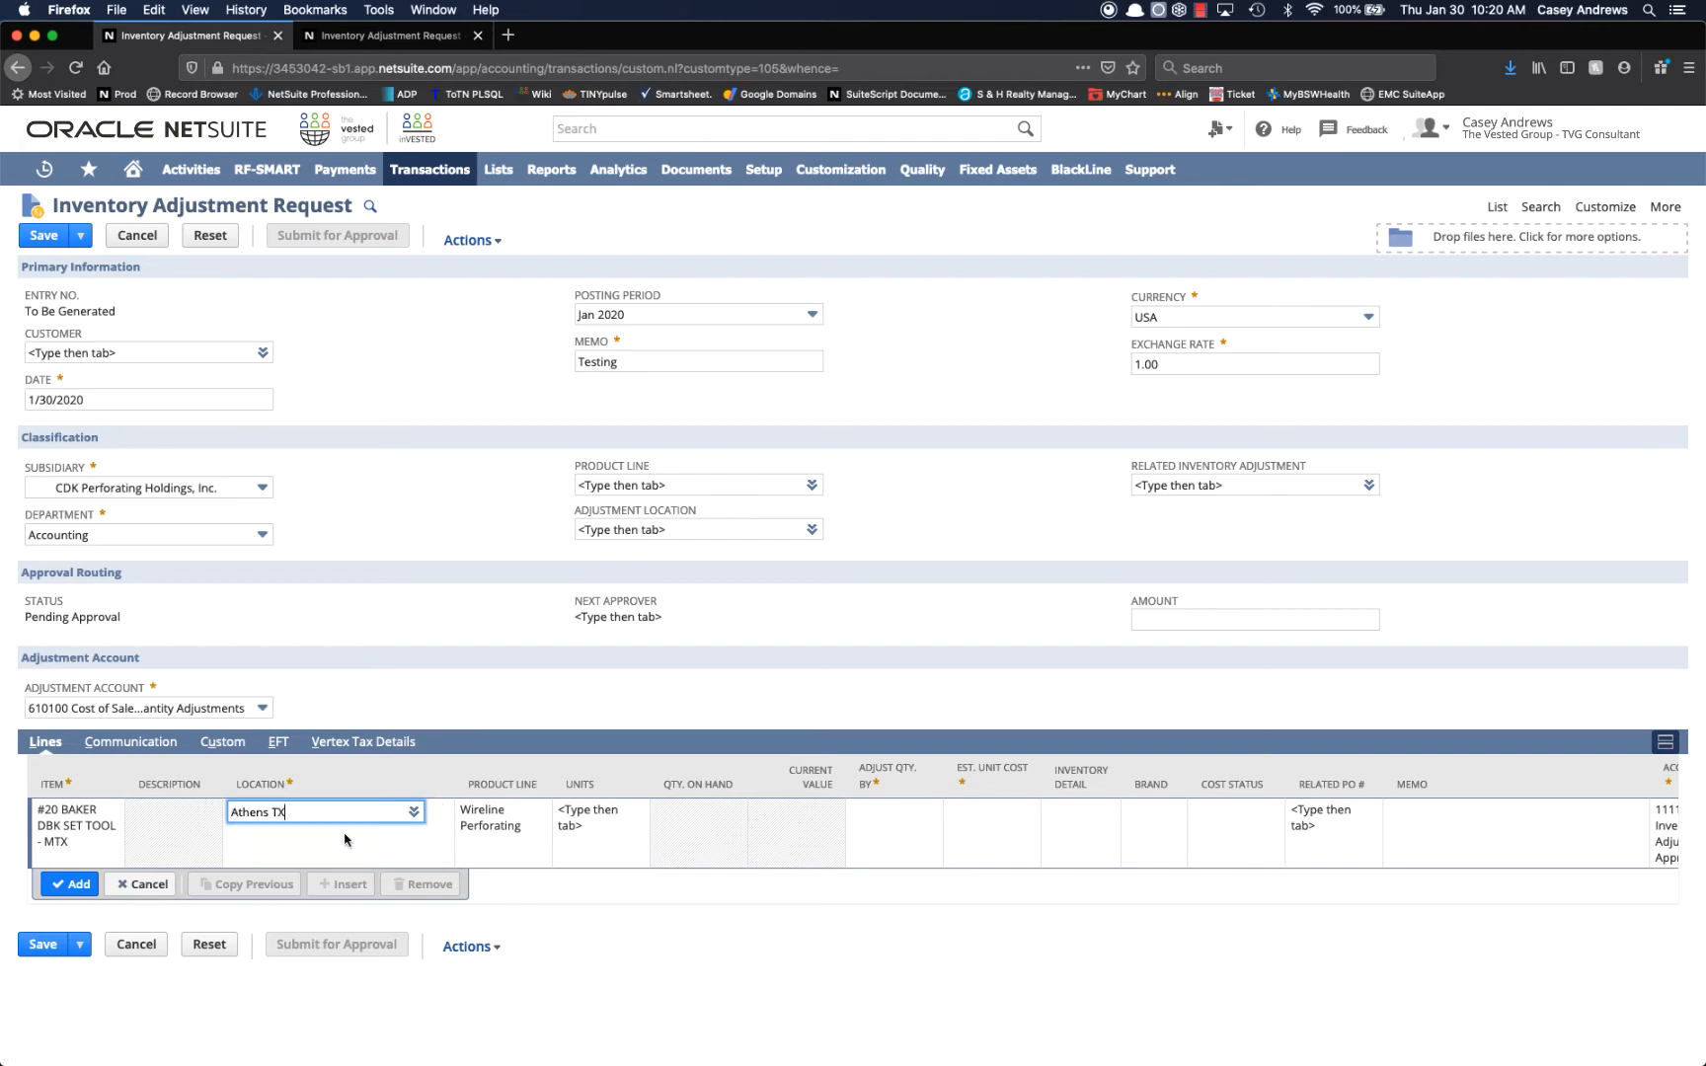
{"action": "left_click", "coordinate": [665, 809]}
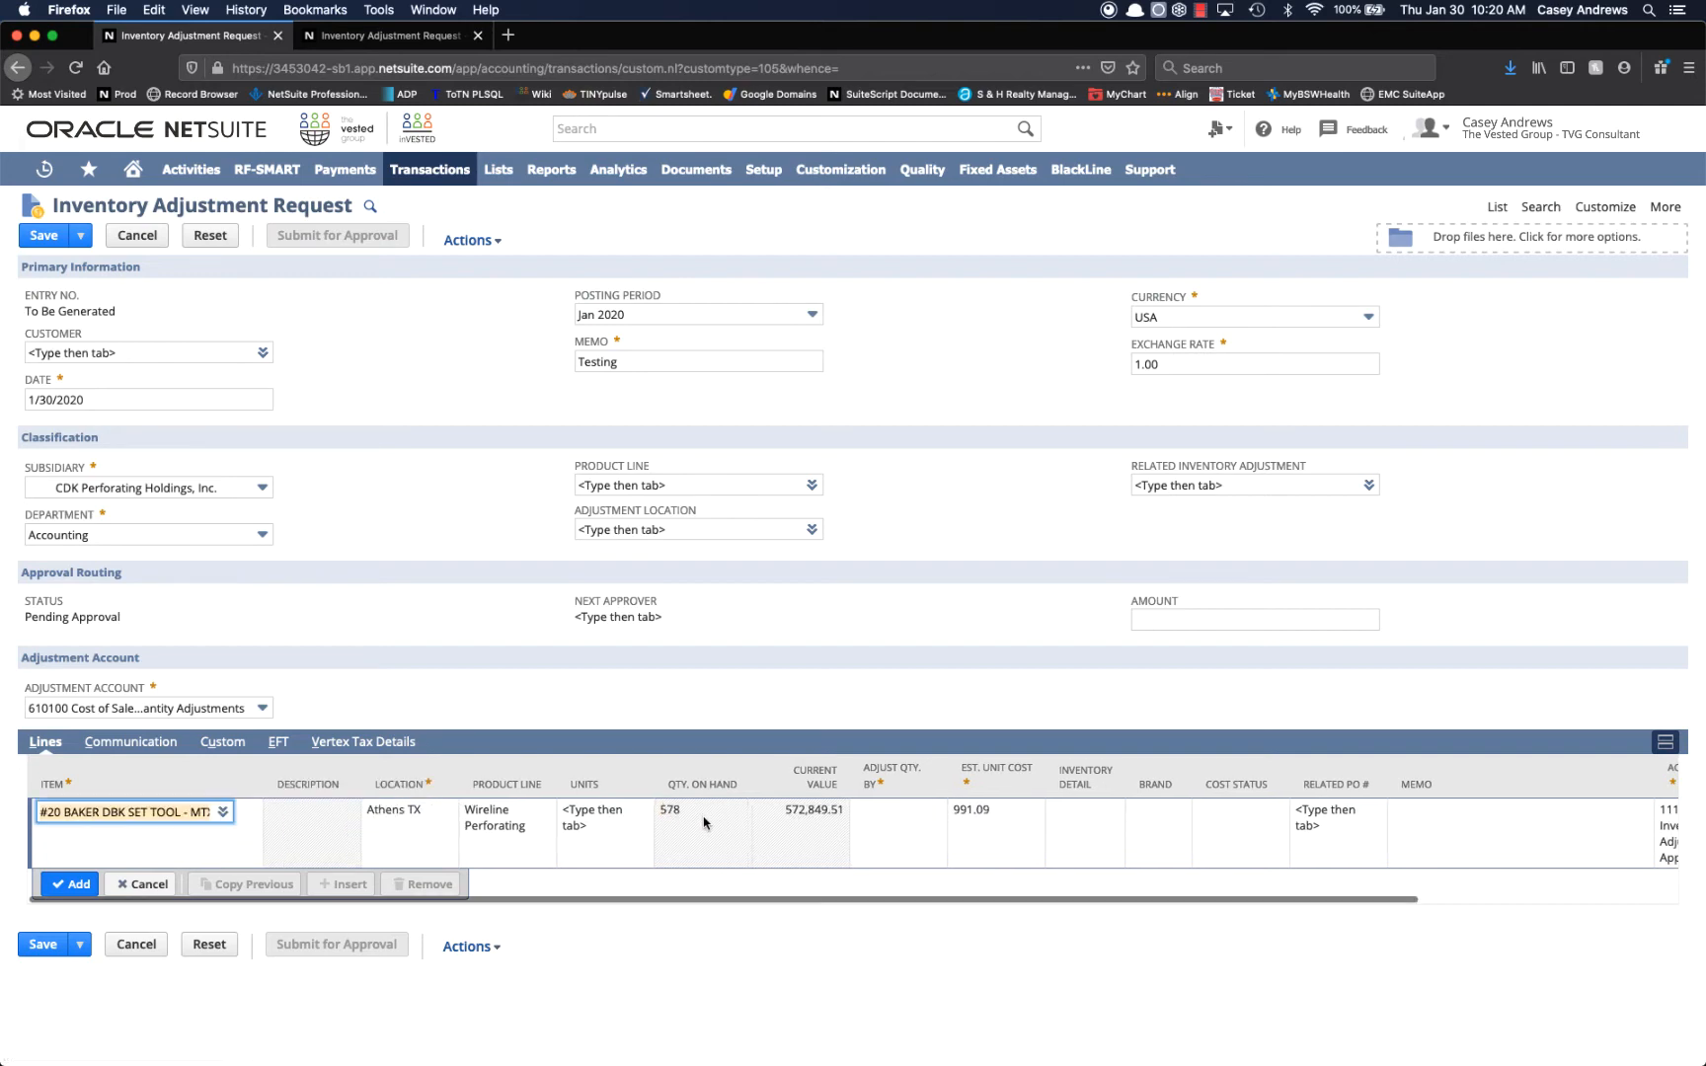
Set the line's quantity adjustment to 10 and its estimated unit cost to 900.00.
{"action": "left_click", "coordinate": [891, 815]}
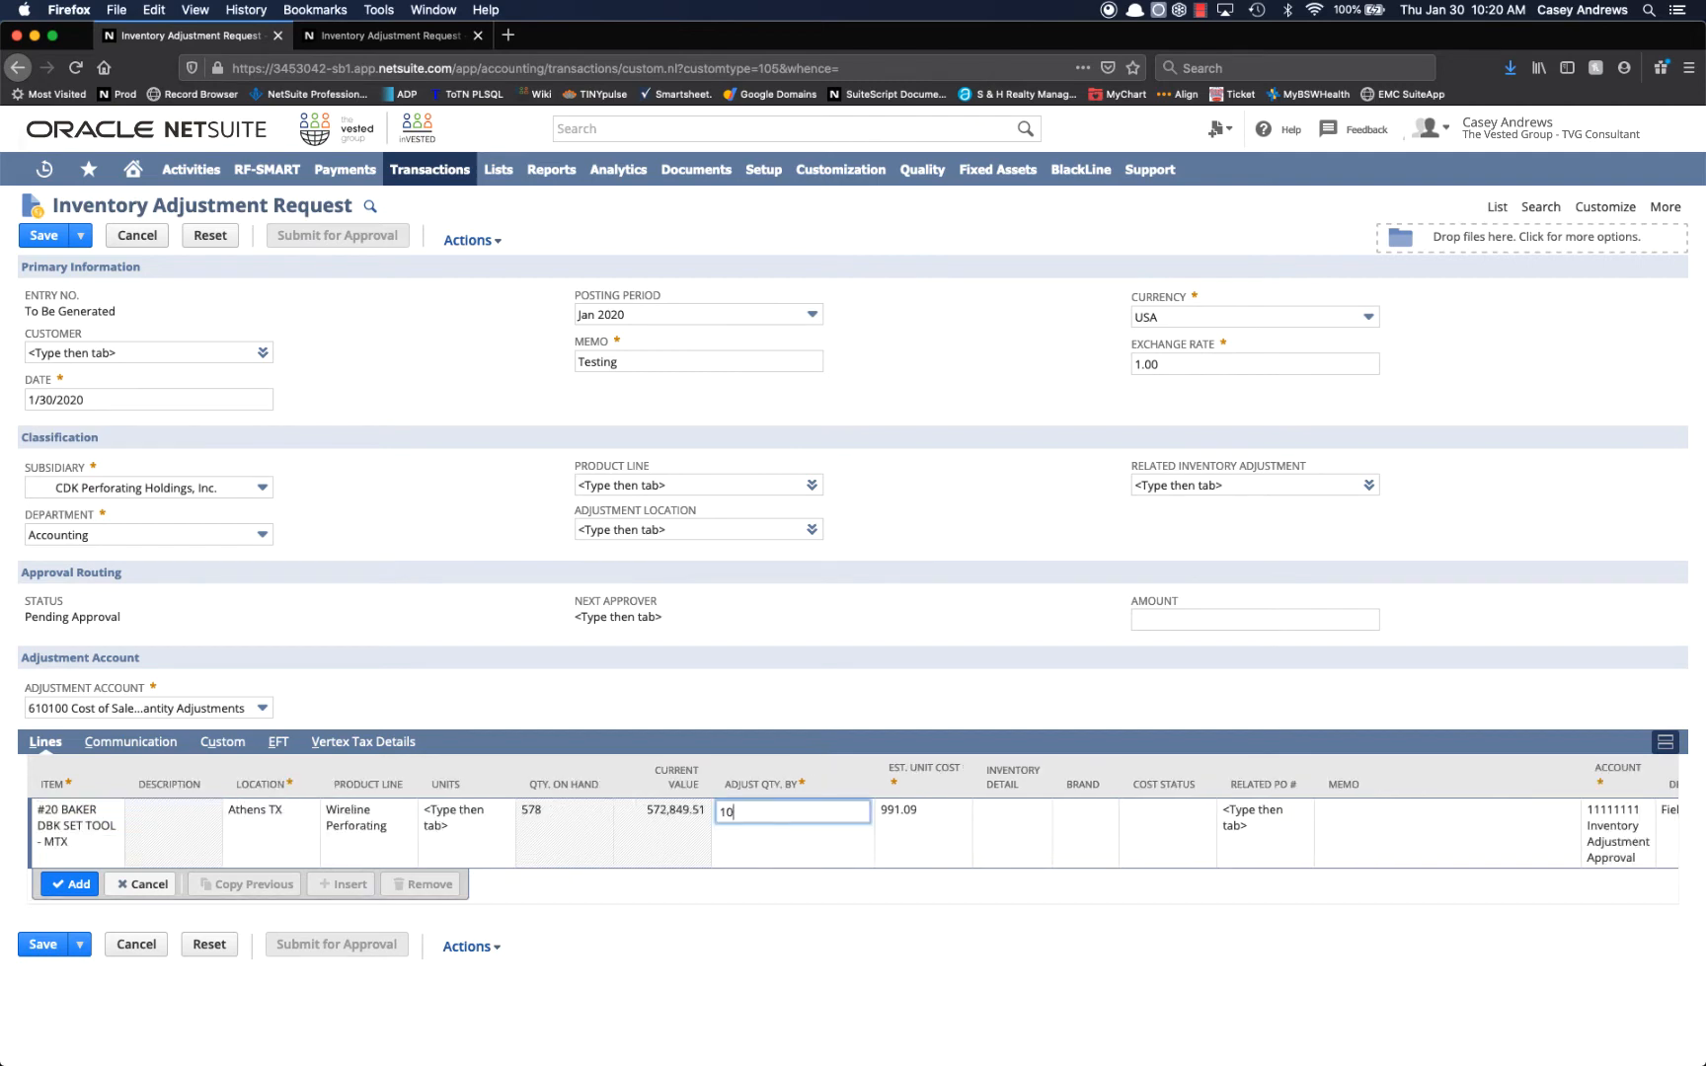
{"action": "key", "text": "Tab"}
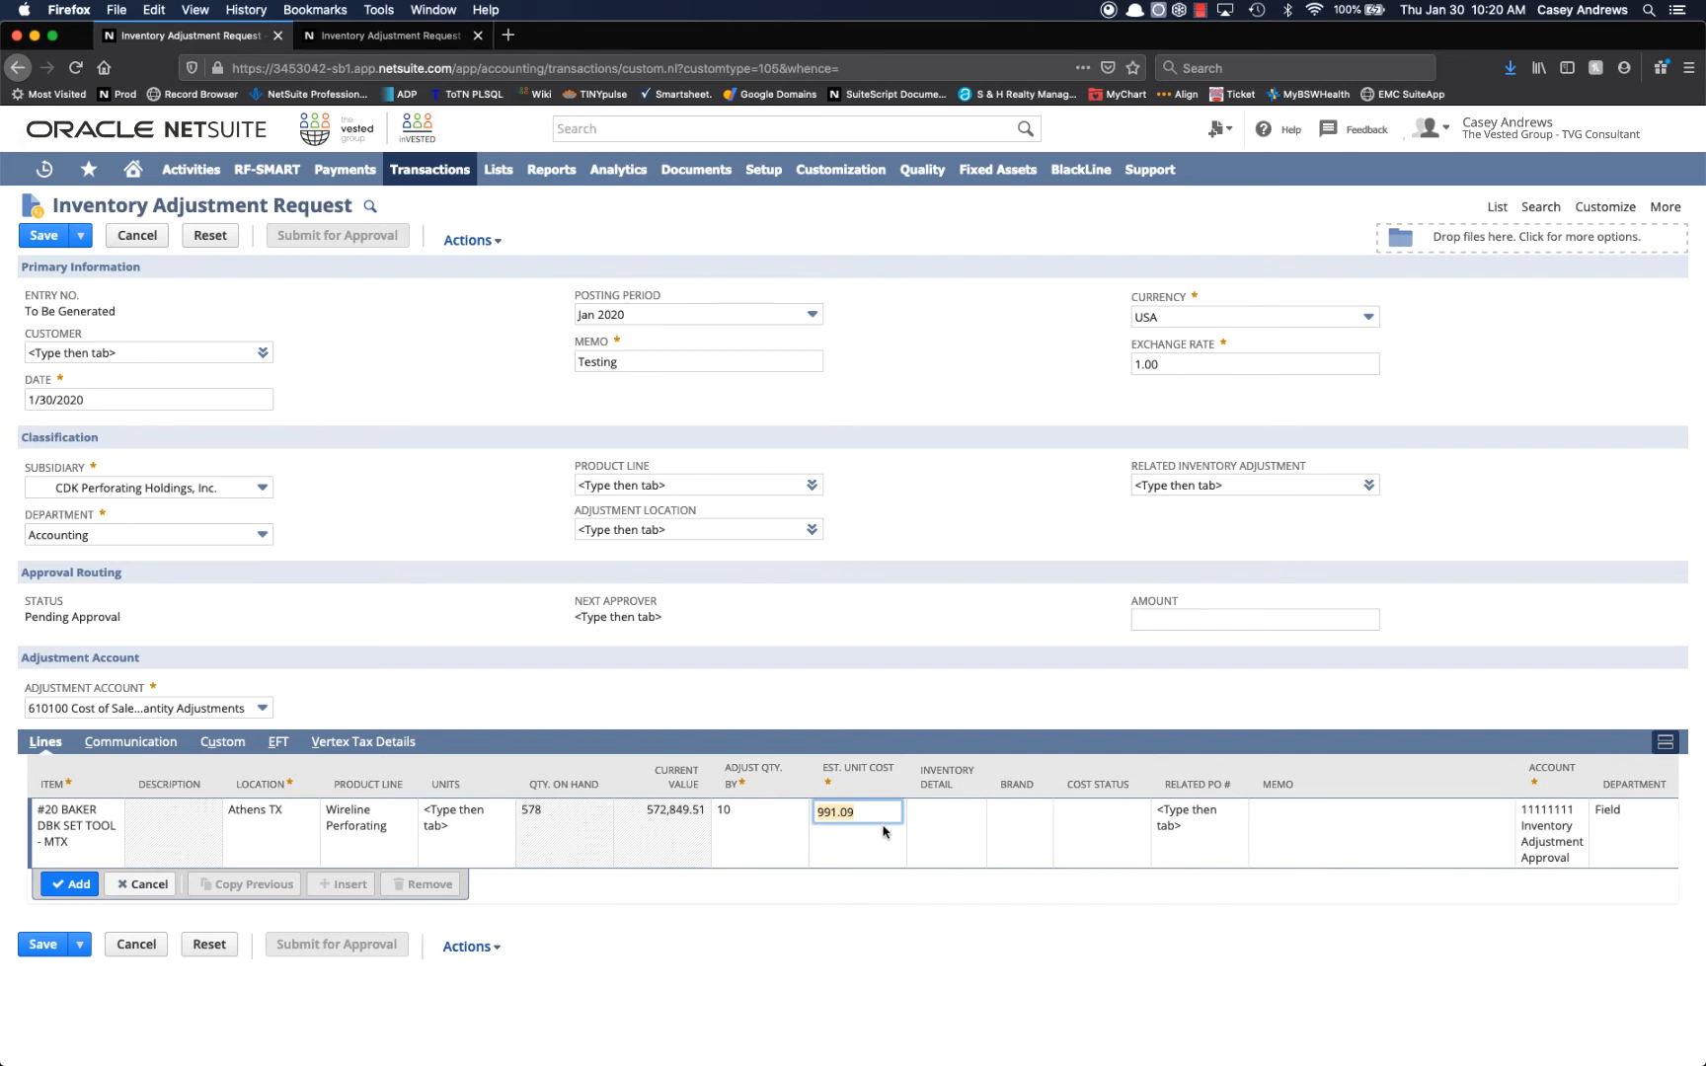
{"action": "type", "text": "900"}
{"action": "key", "text": "Tab"}
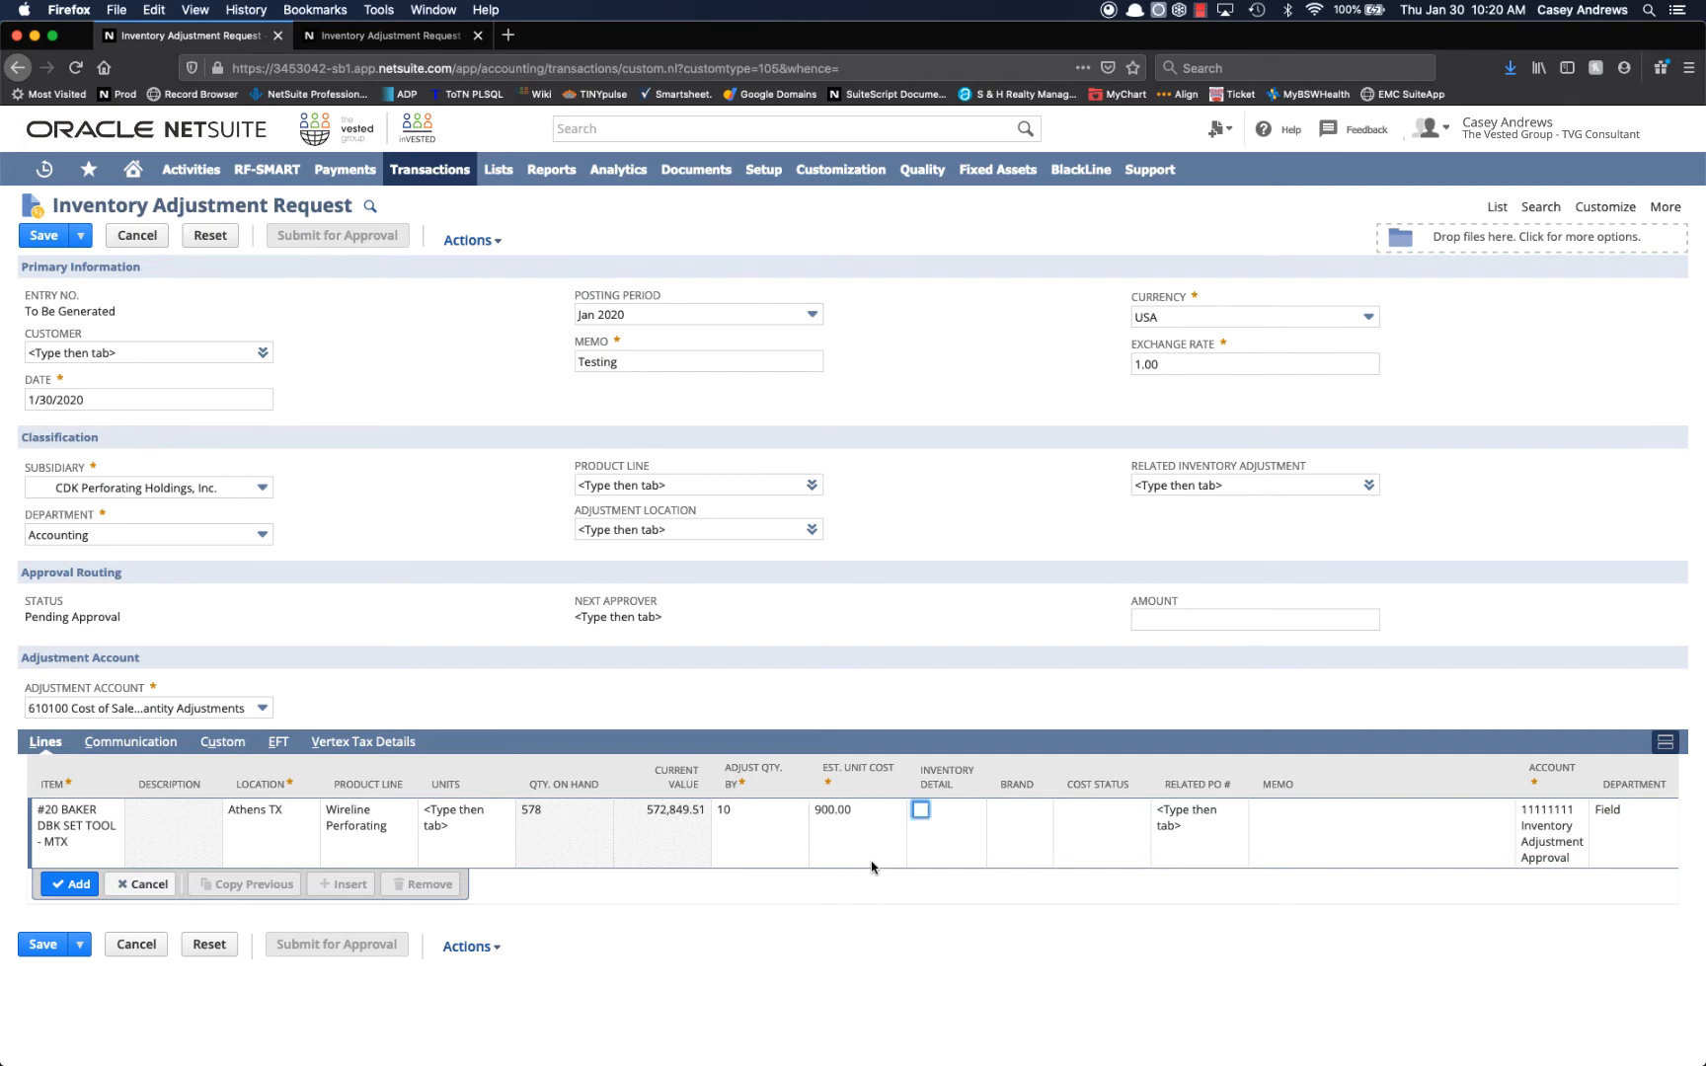
Set the line's quantity adjustment to -10 and review its estimated unit cost and account.
{"action": "left_click", "coordinate": [769, 815]}
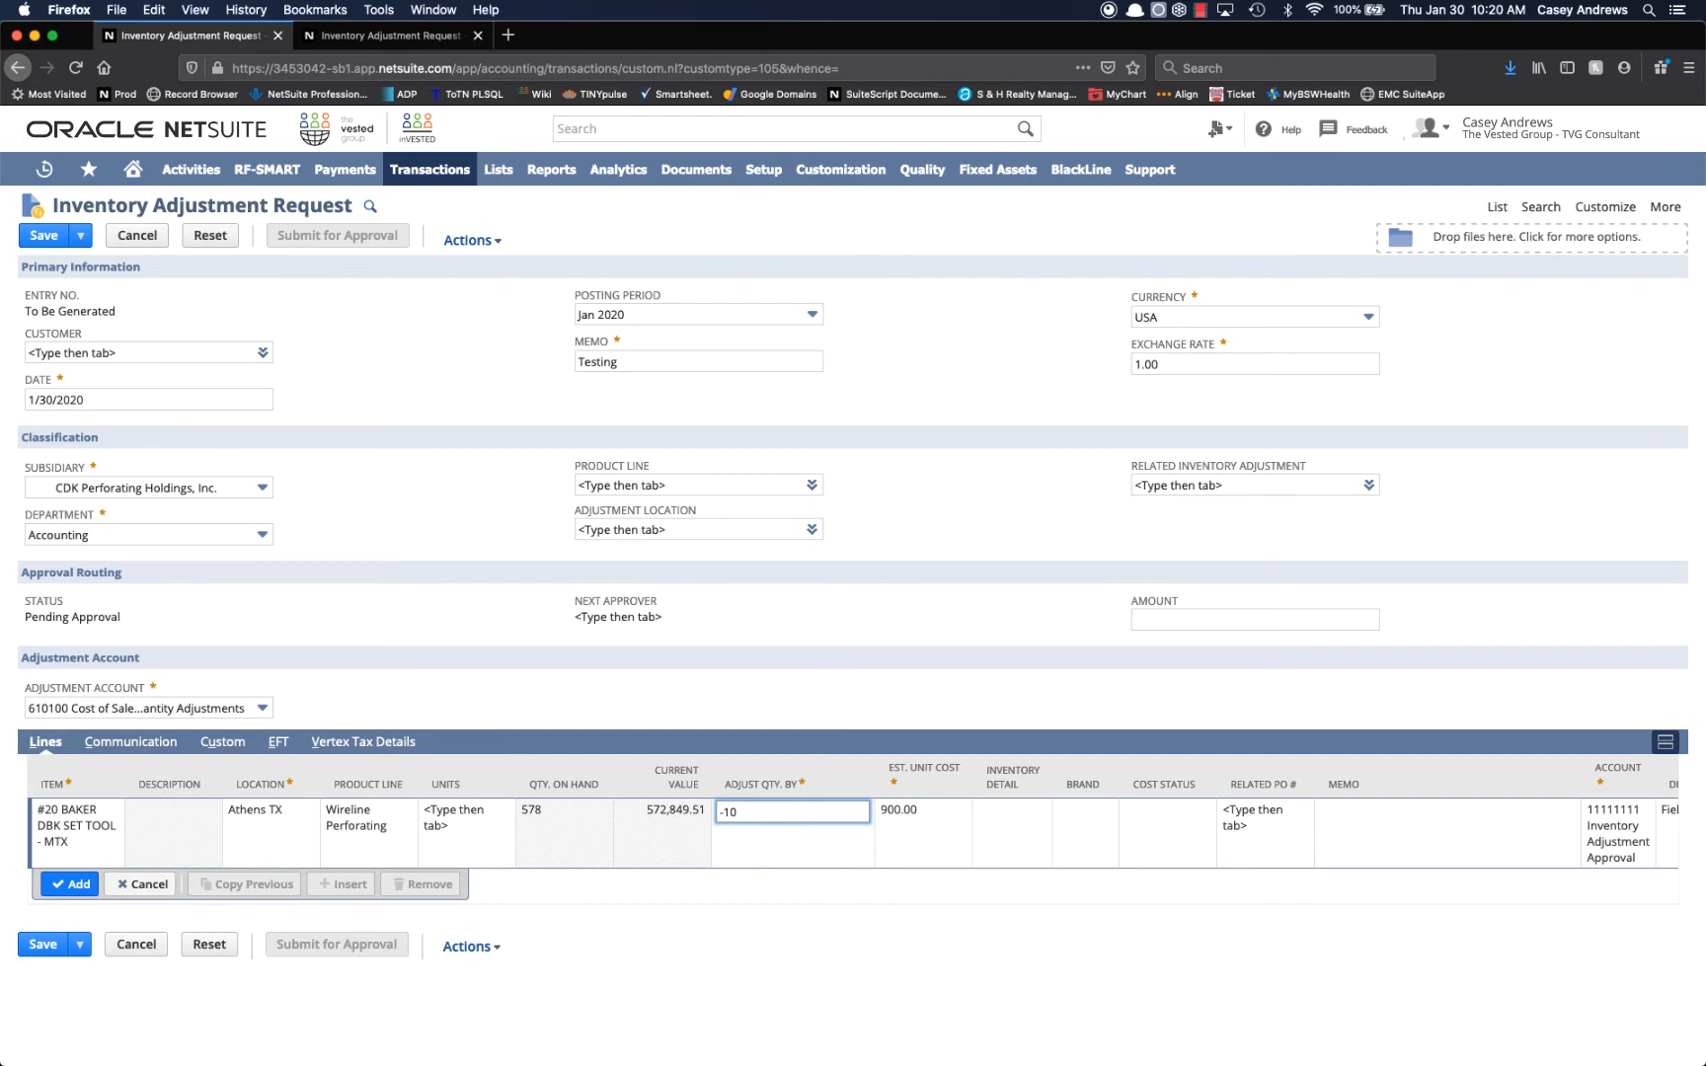
{"action": "key", "text": "Tab"}
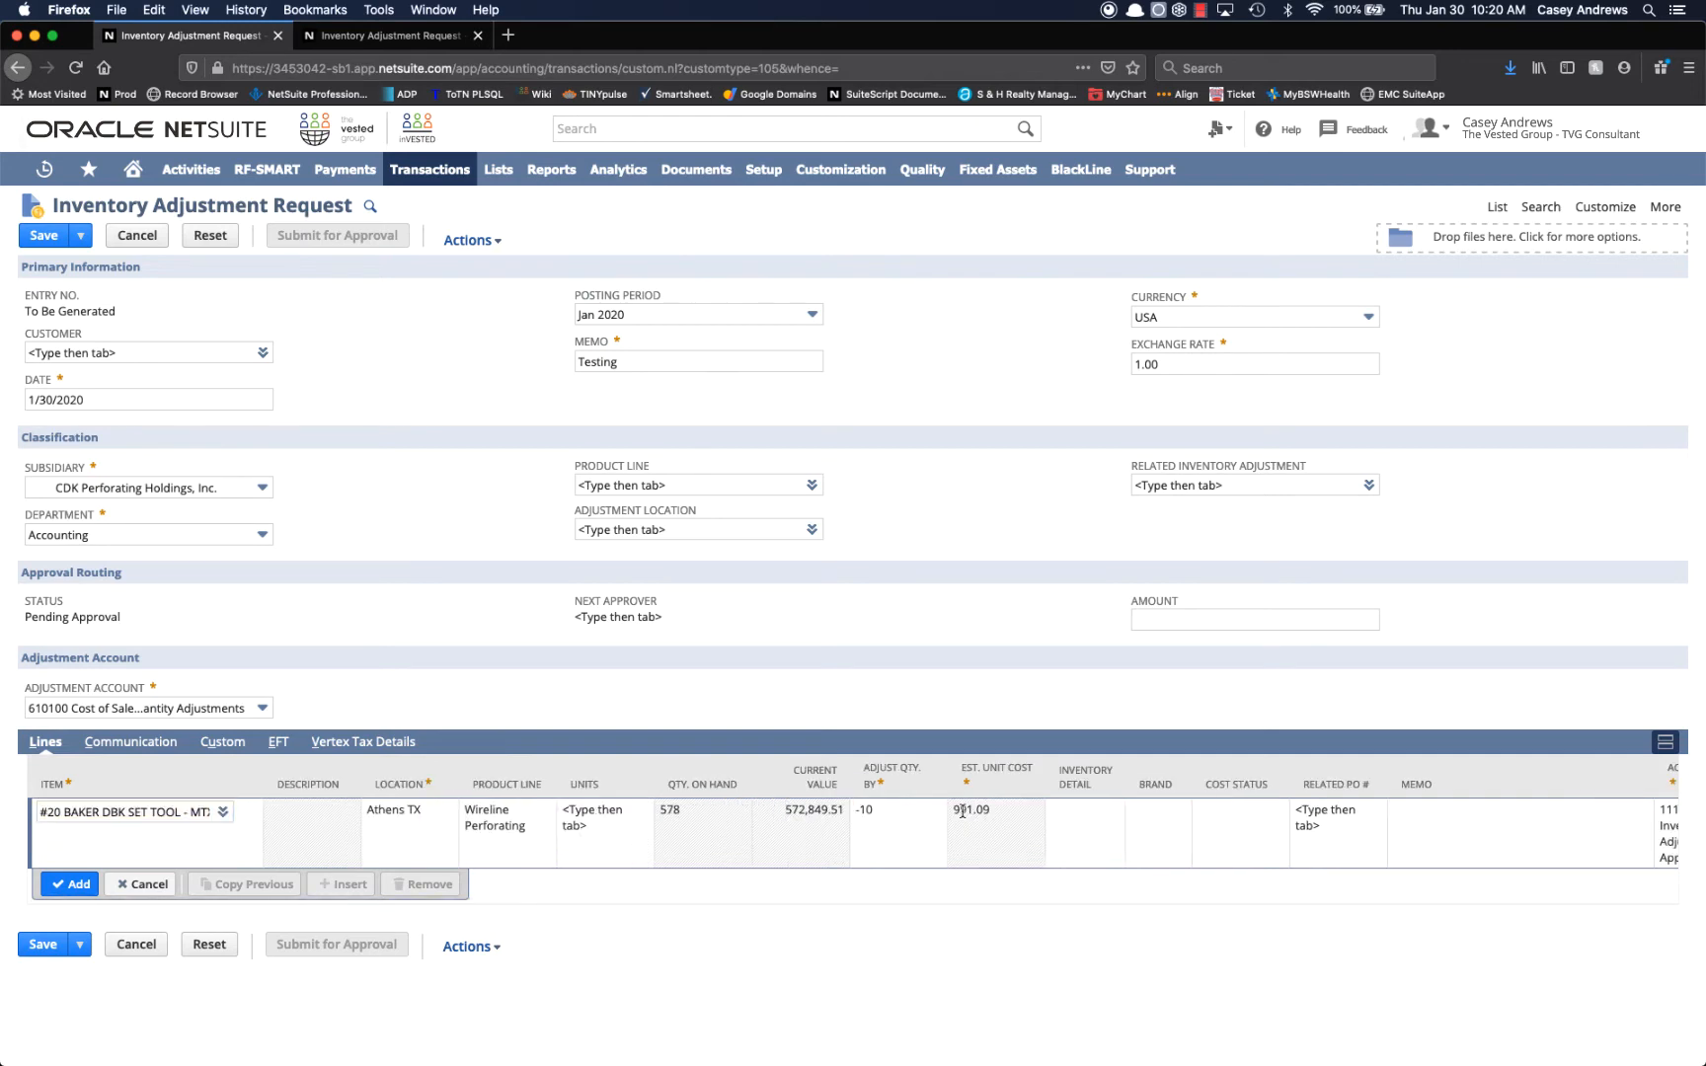
{"action": "left_click_drag", "start_coordinate": [1002, 811], "coordinate": [945, 809]}
{"action": "scroll", "coordinate": [1479, 837], "scroll_direction": "right", "scroll_amount": 5}
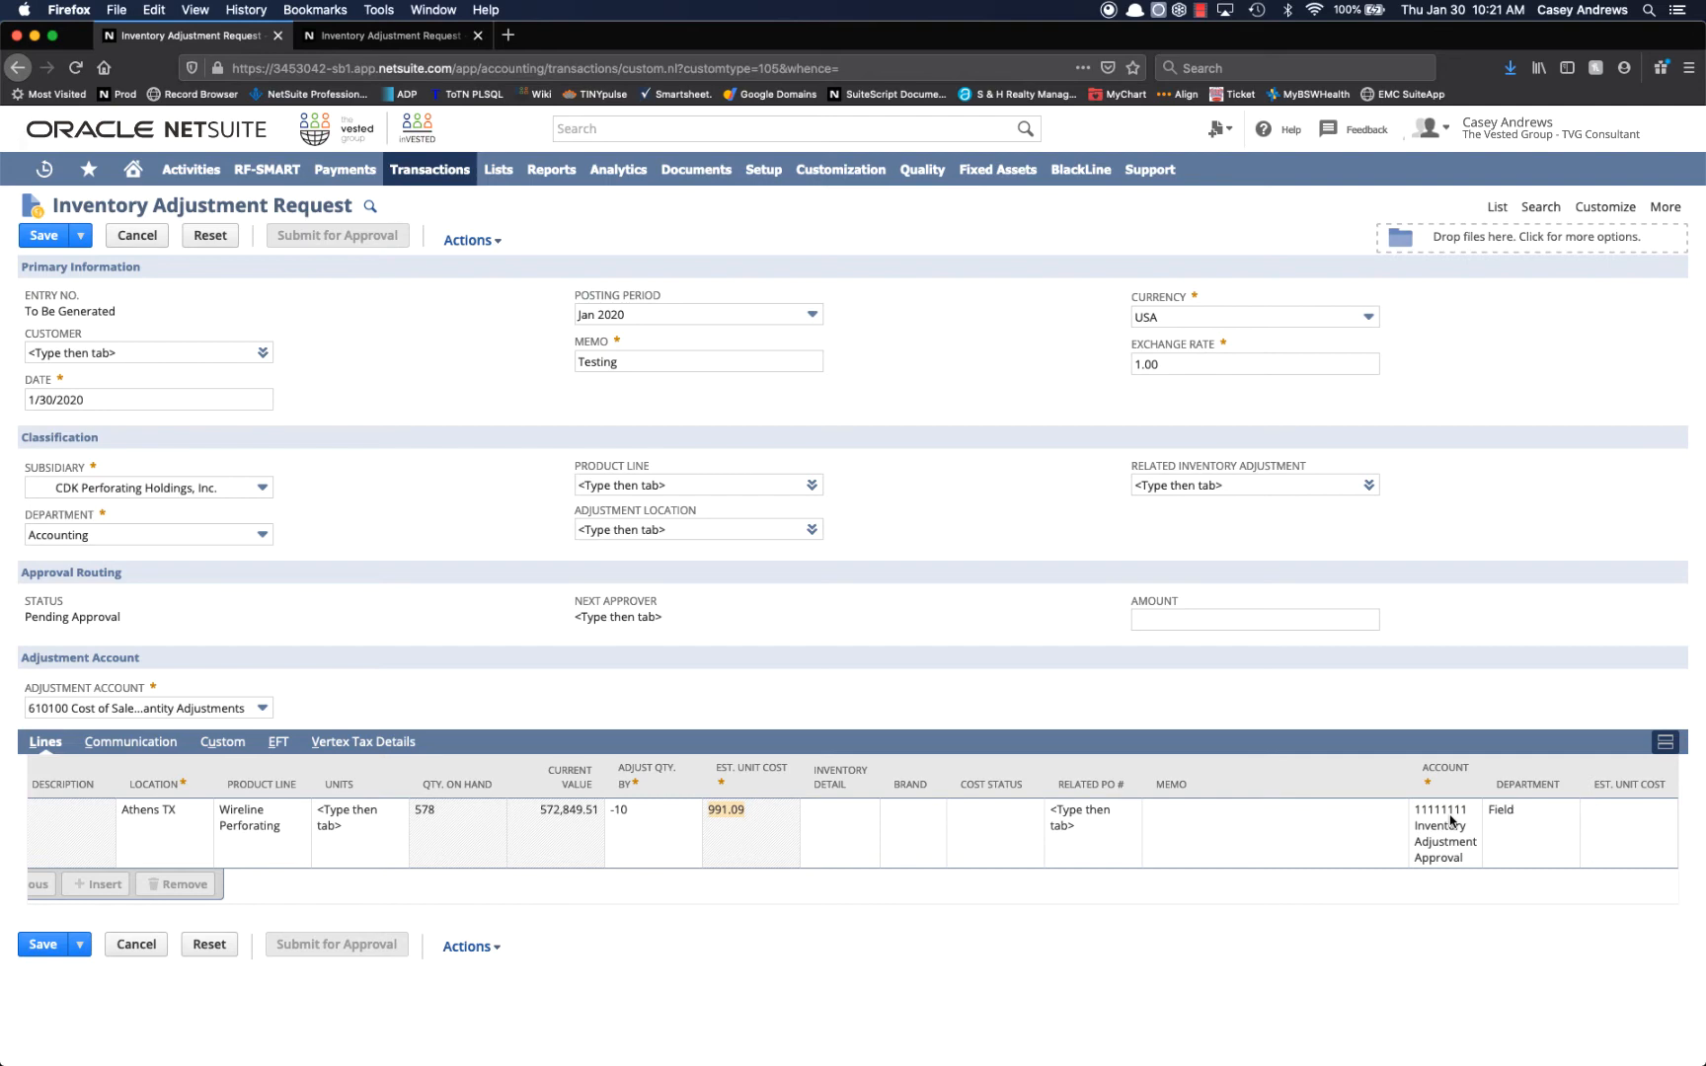
Enter the set tool line's inventory detail with status 3. Good and quantity -10, and submit it.
{"action": "left_click", "coordinate": [858, 827]}
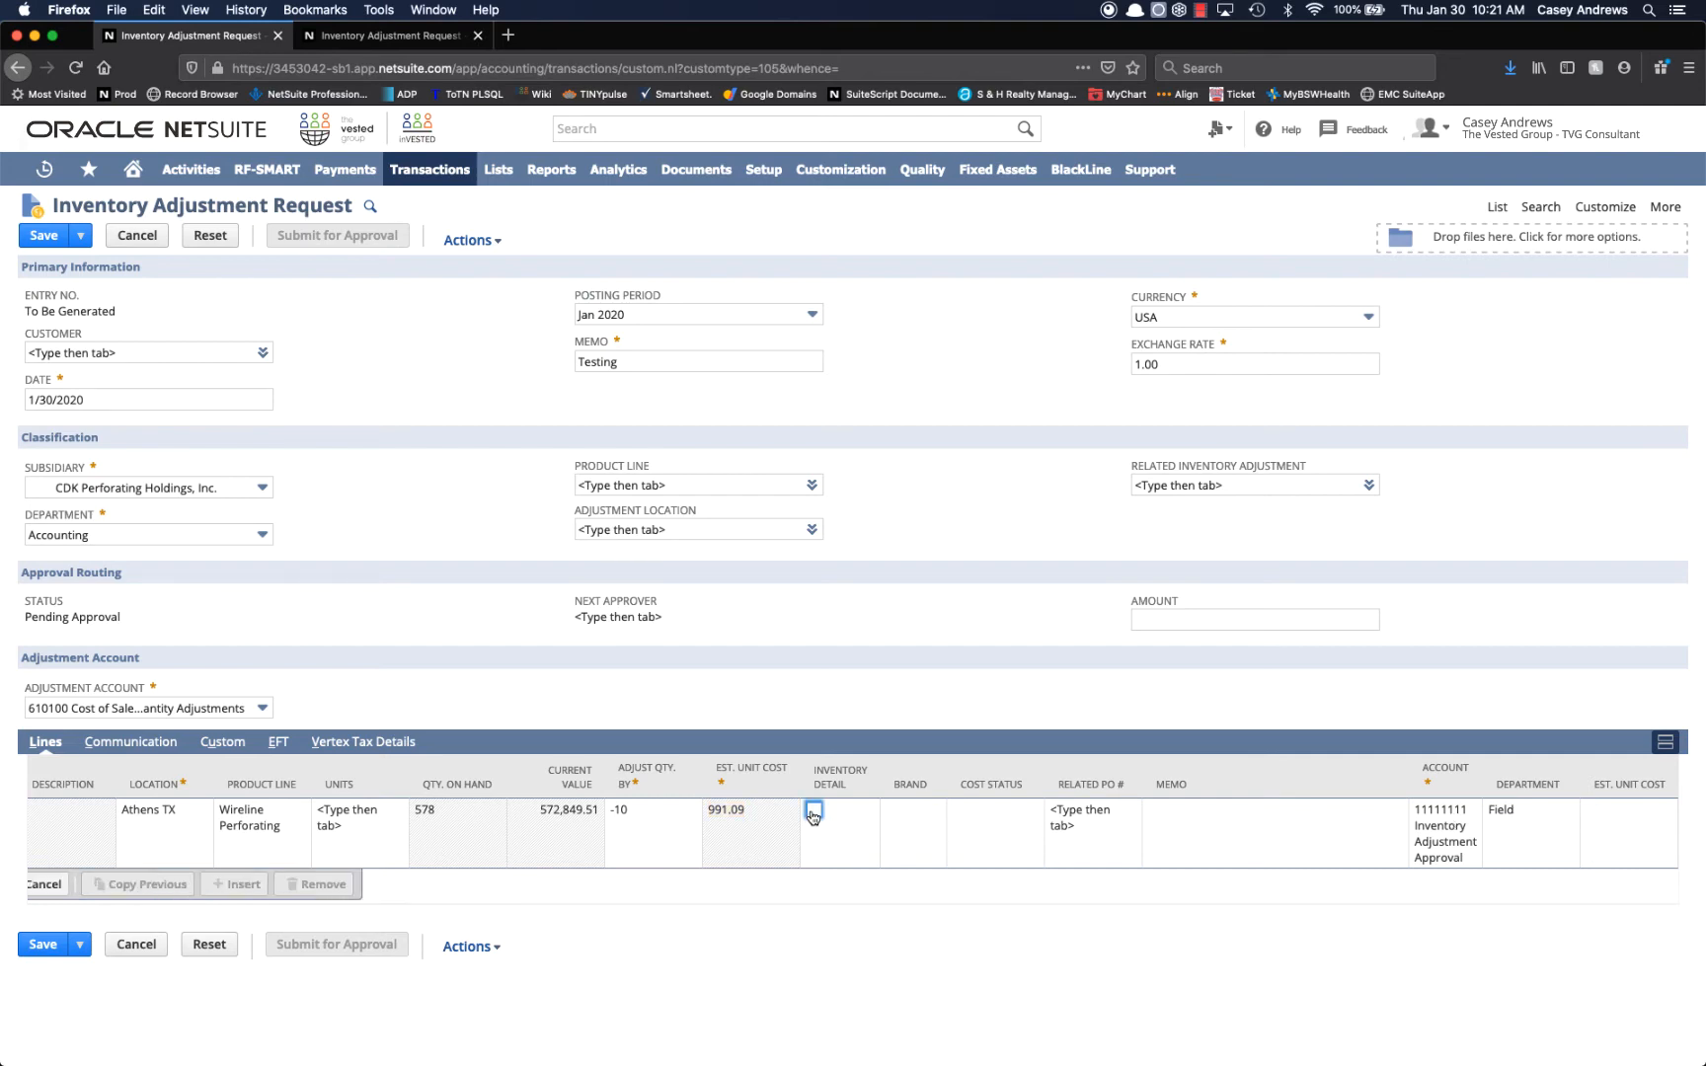
{"action": "left_click", "coordinate": [812, 812]}
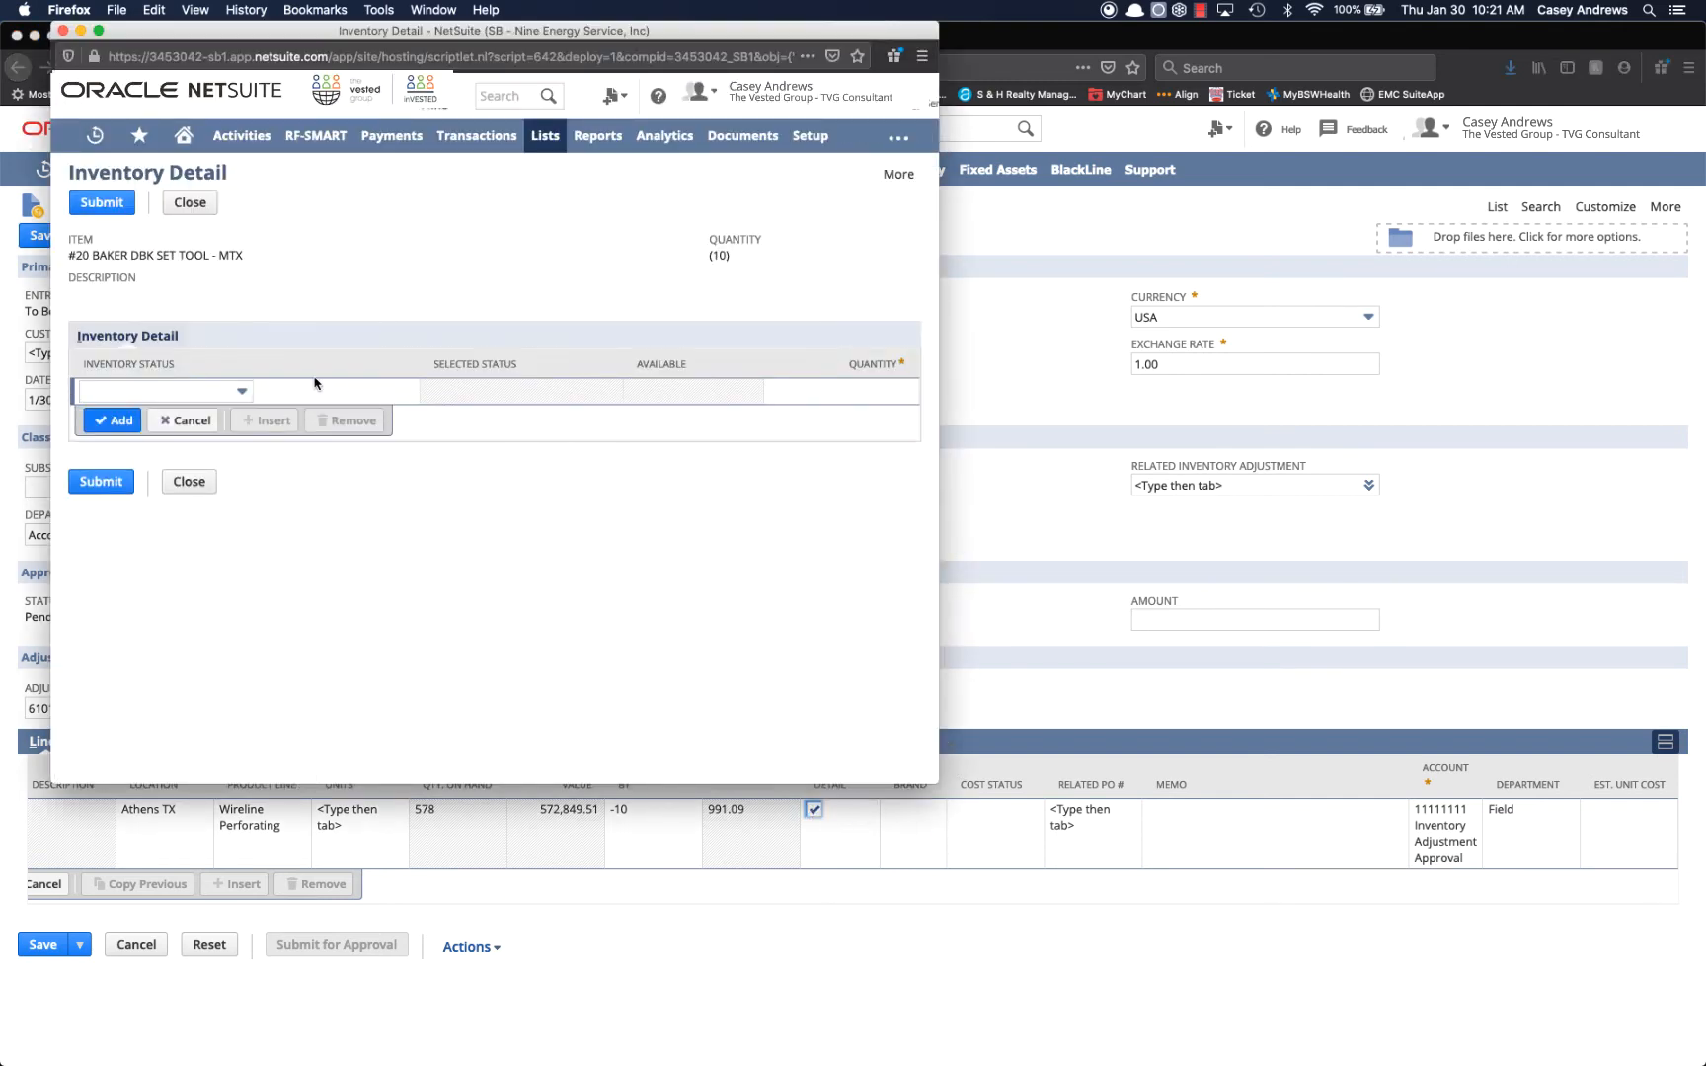
{"action": "left_click", "coordinate": [244, 393]}
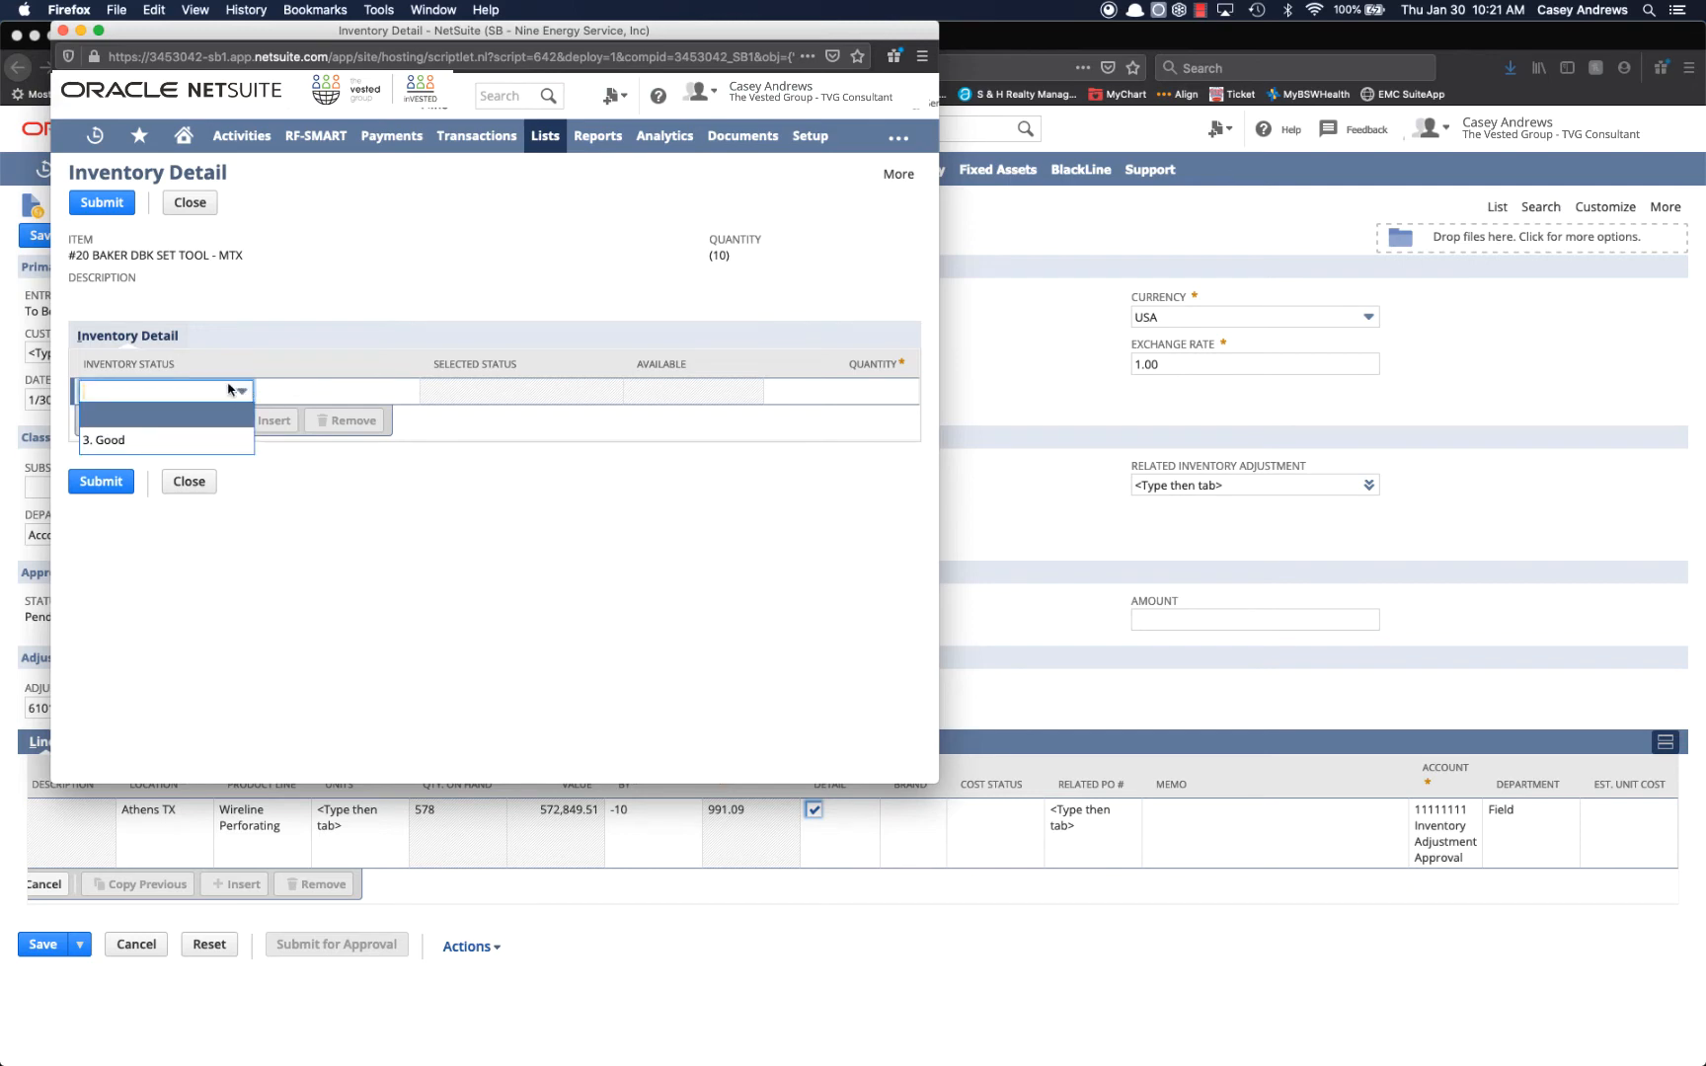
{"action": "left_click", "coordinate": [121, 440]}
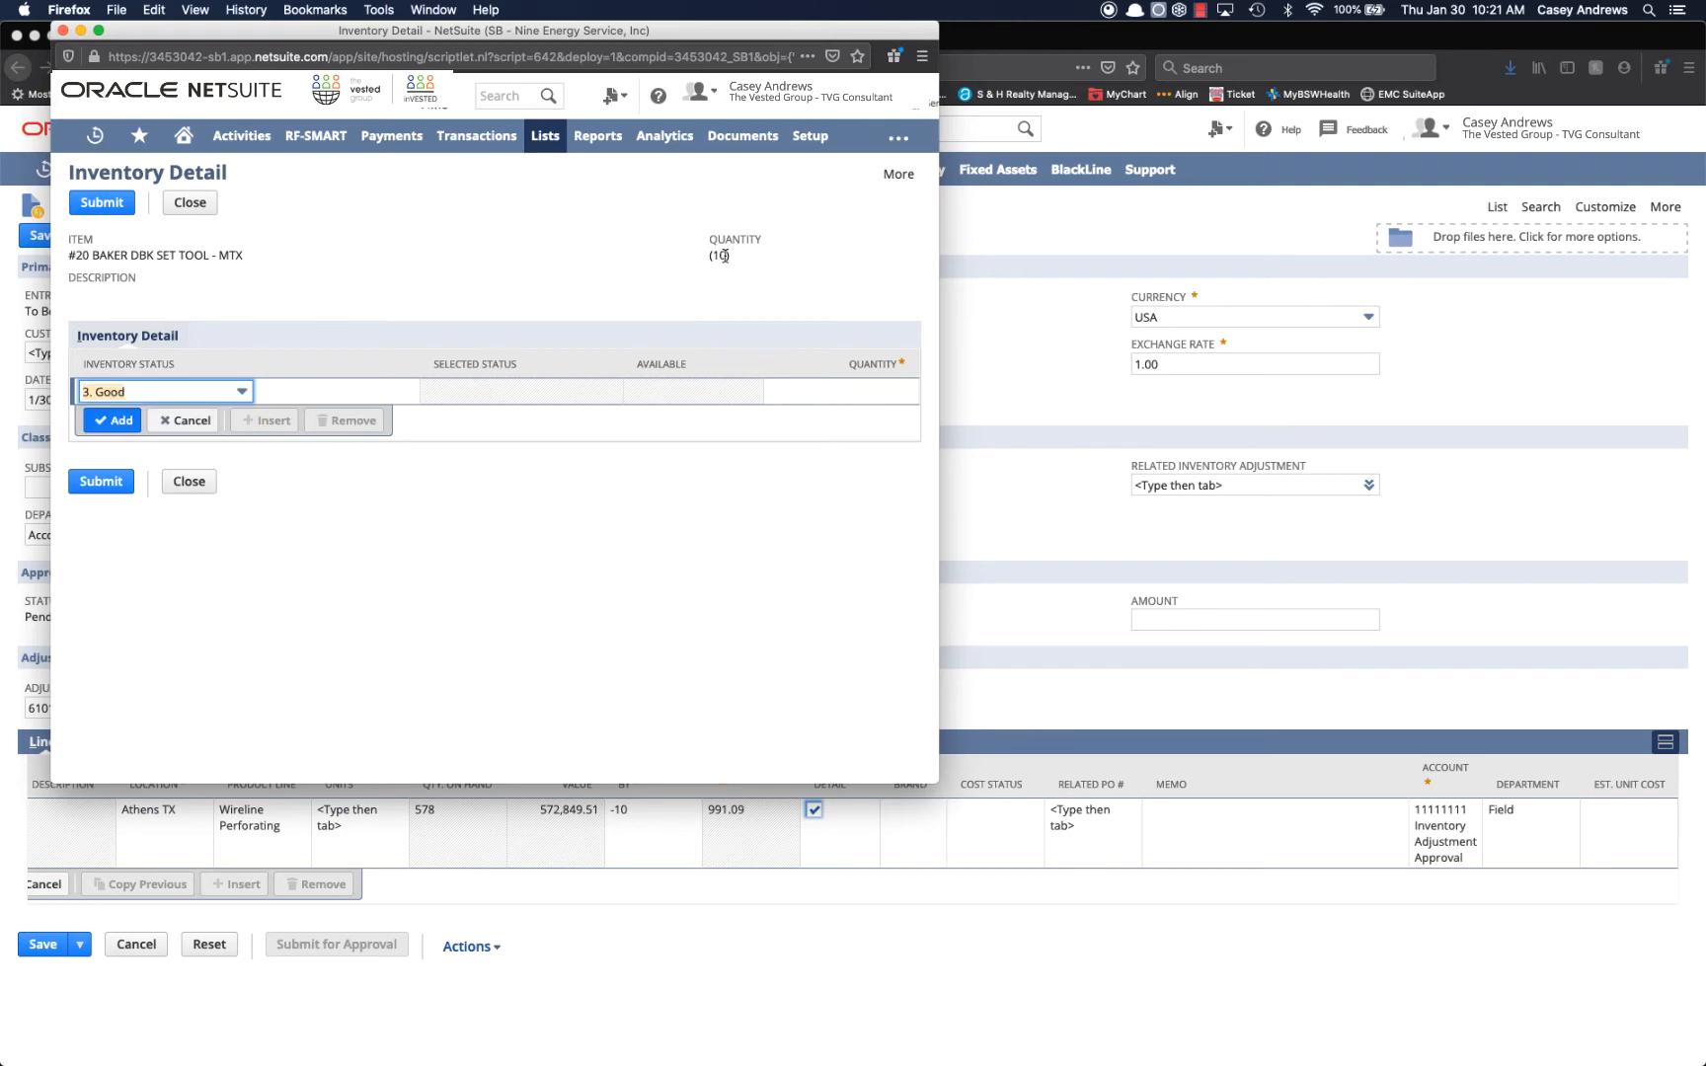
{"action": "left_click_drag", "start_coordinate": [732, 256], "coordinate": [701, 257]}
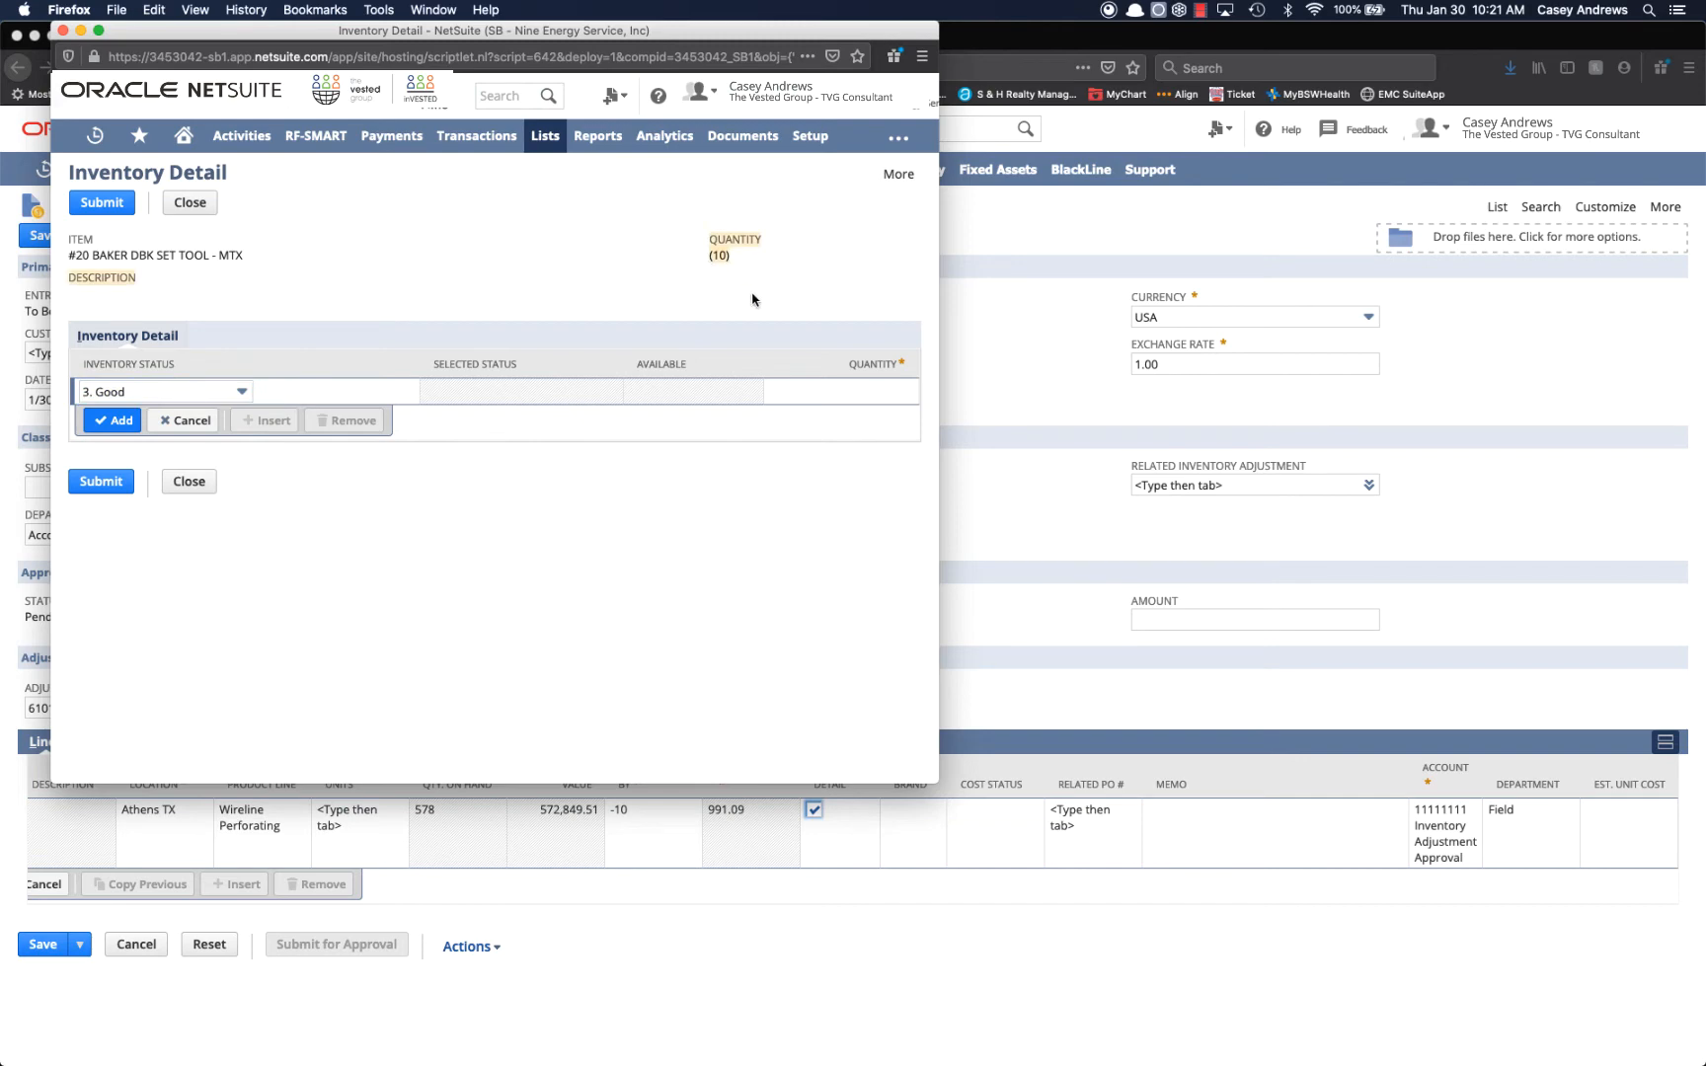
{"action": "left_click", "coordinate": [826, 391]}
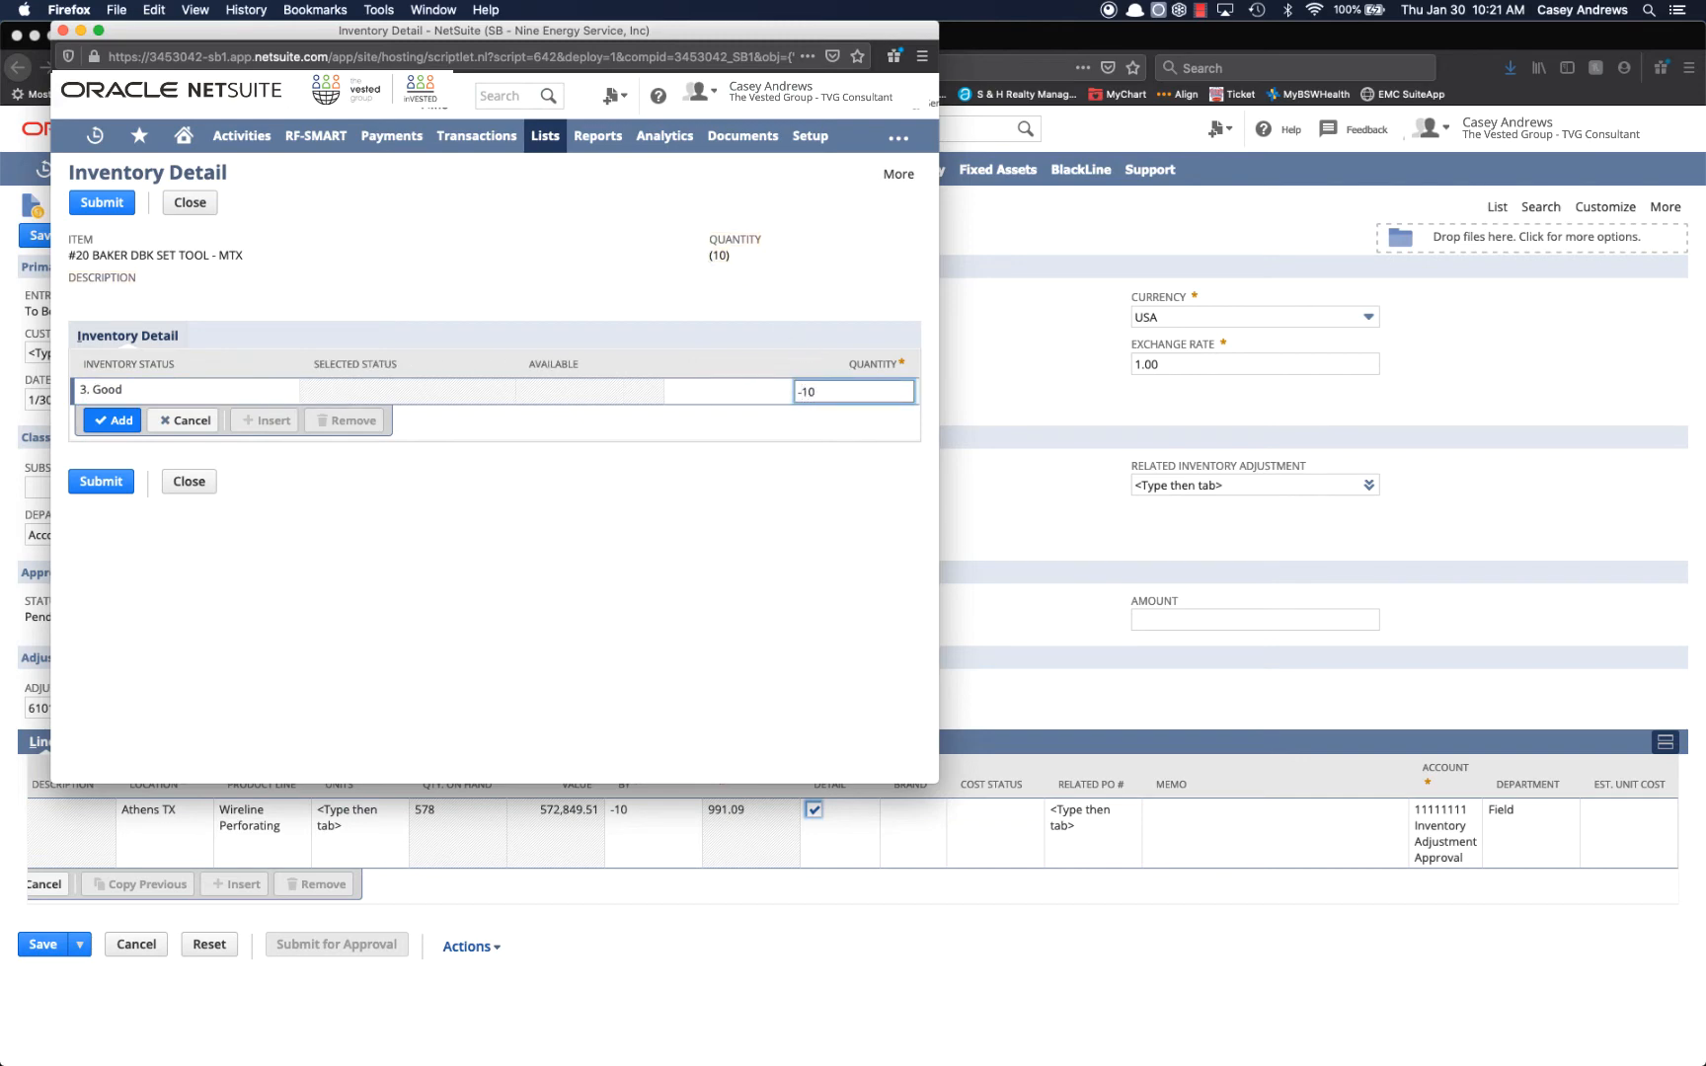
{"action": "type", "text": "-10"}
{"action": "left_click", "coordinate": [125, 421]}
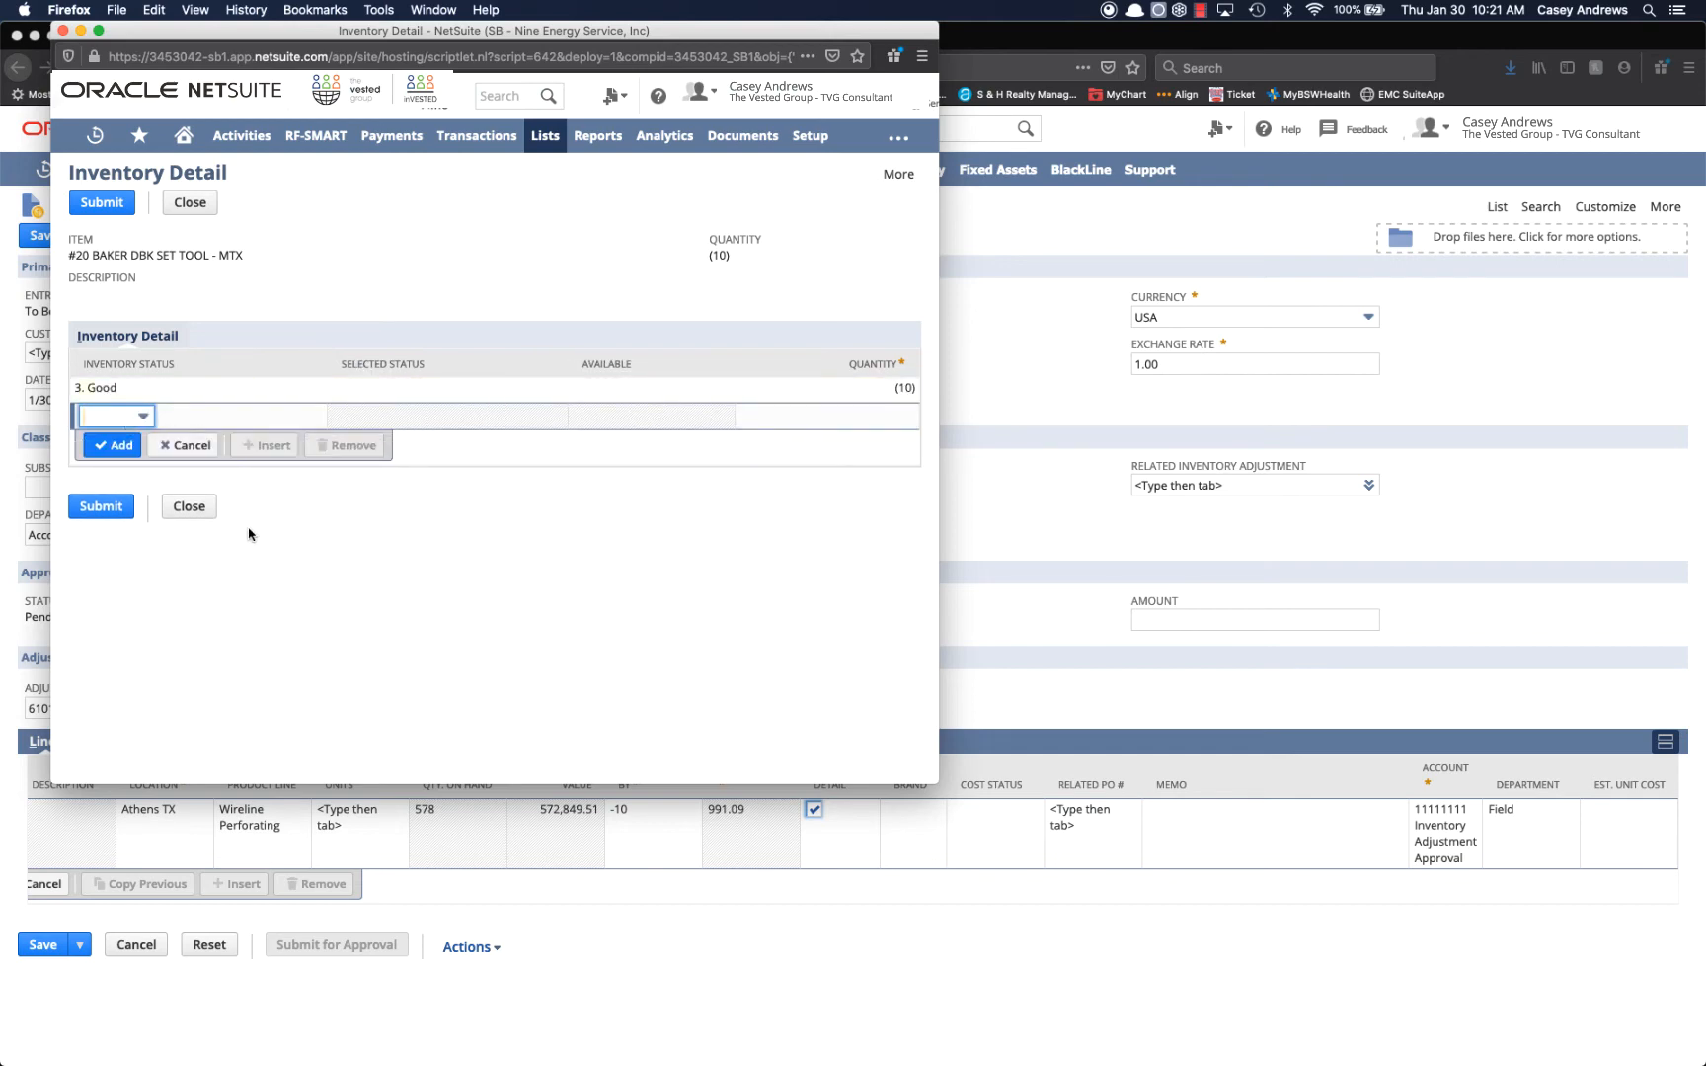
{"action": "left_click", "coordinate": [103, 506]}
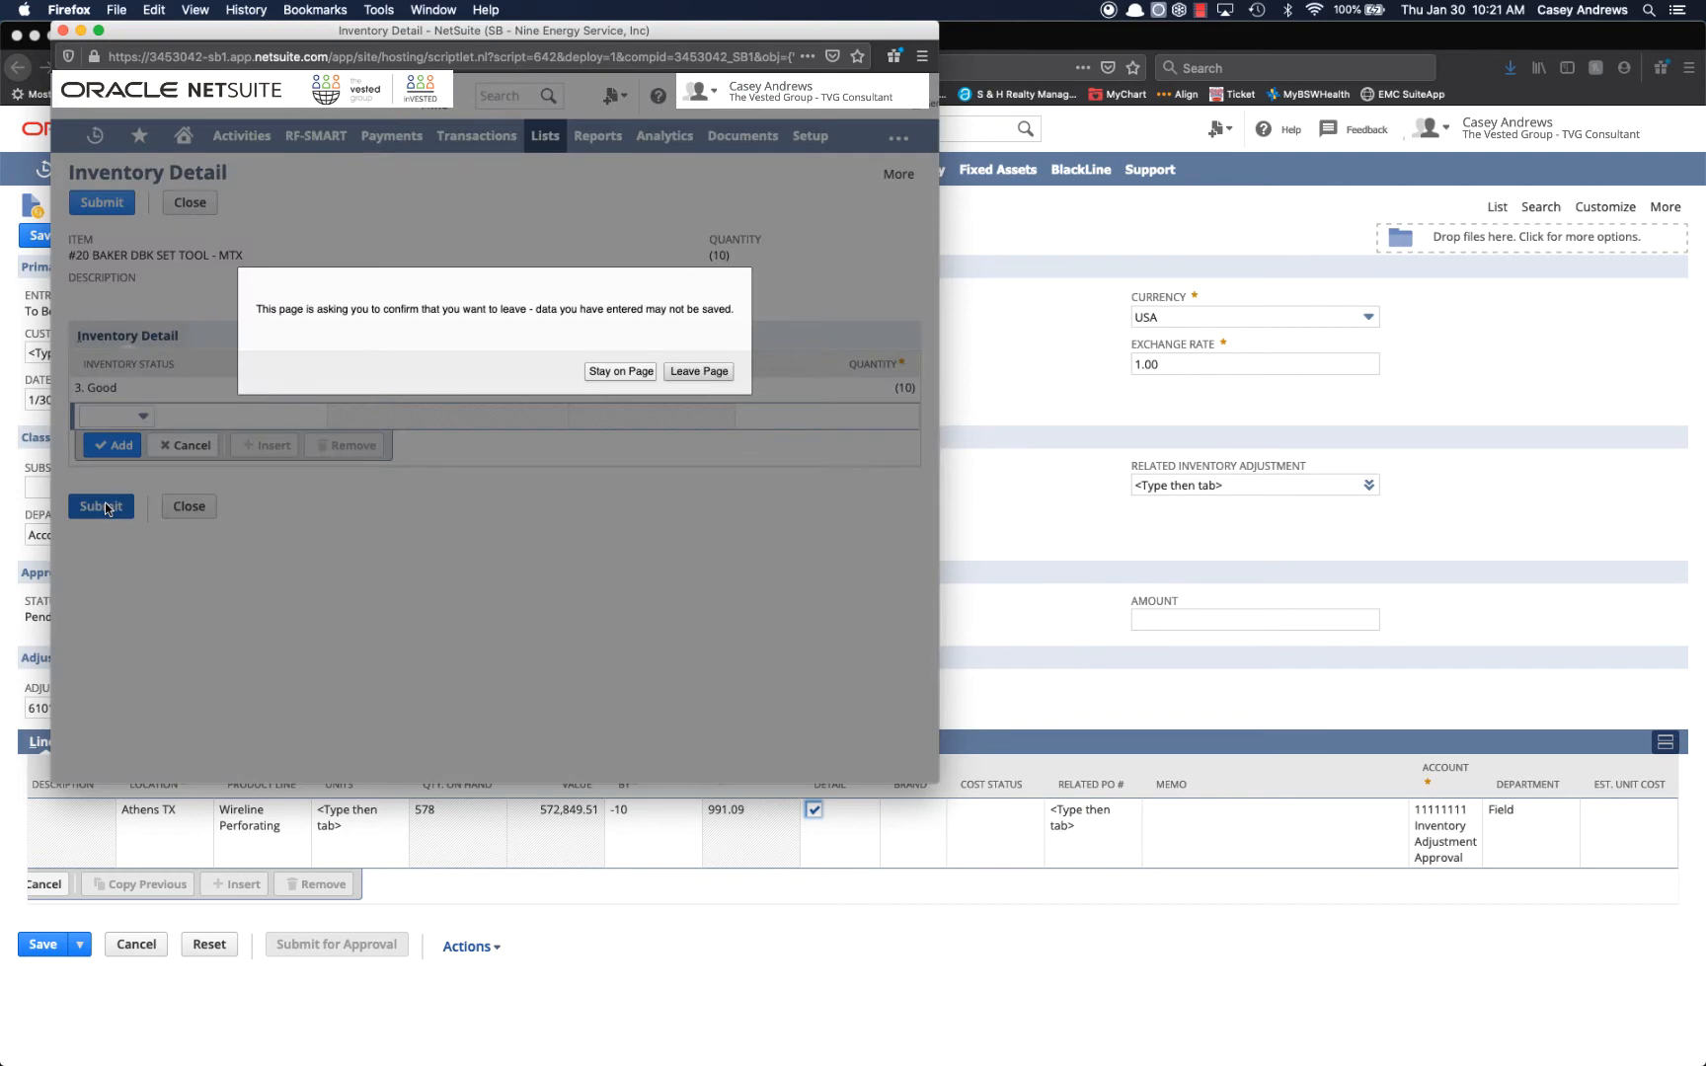
{"action": "left_click", "coordinate": [701, 373]}
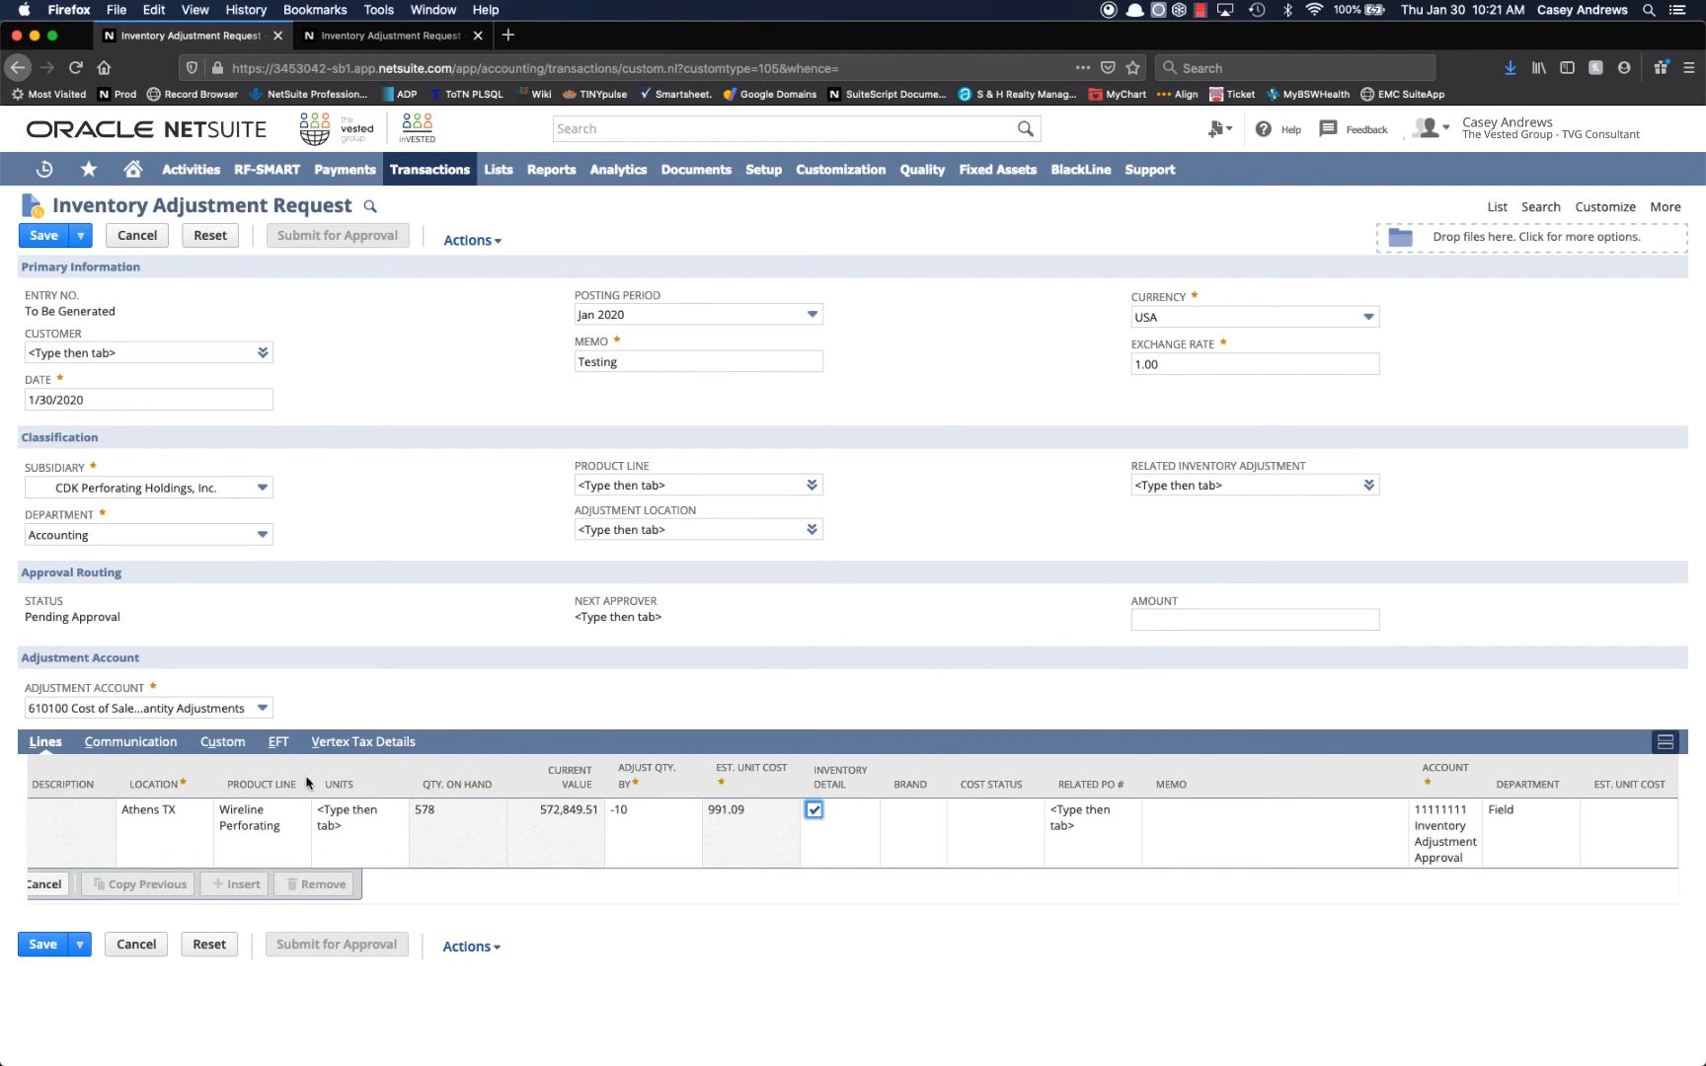
Add the completed set tool line to the adjustment request, save the request, and close the extra browser tab.
{"action": "scroll", "coordinate": [307, 783], "scroll_direction": "left", "scroll_amount": 3}
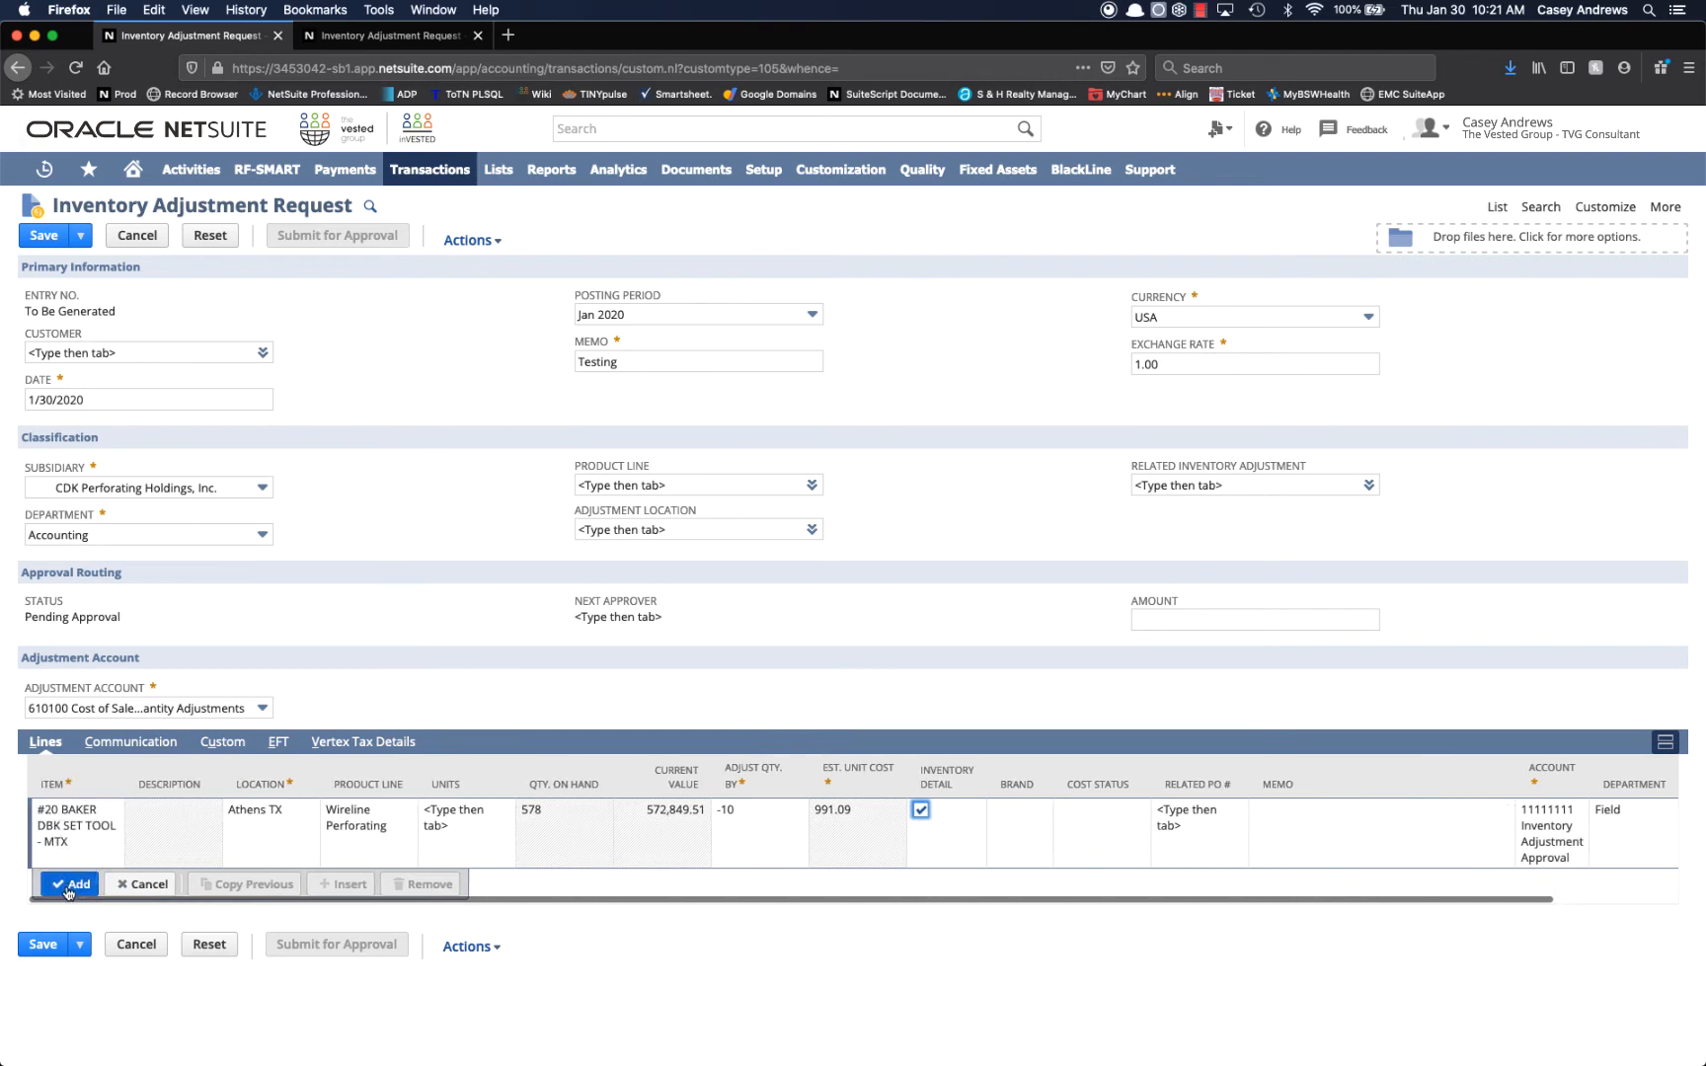
{"action": "left_click", "coordinate": [67, 886]}
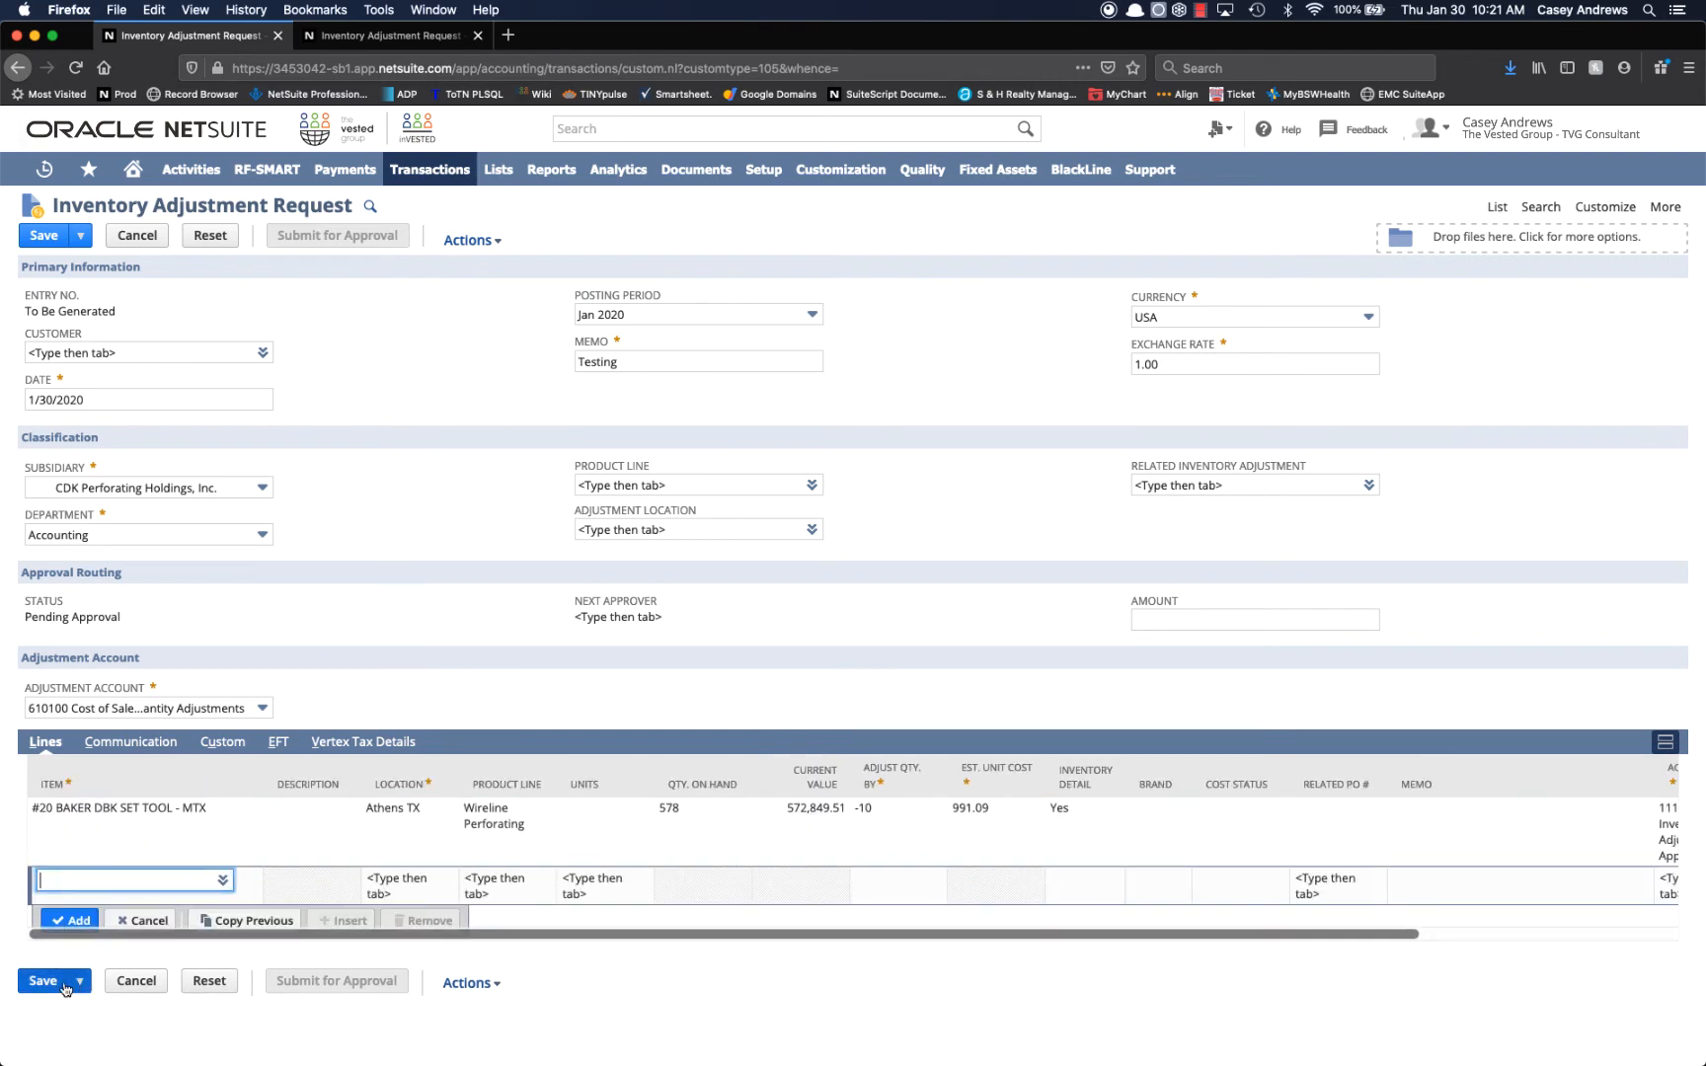
{"action": "left_click", "coordinate": [40, 981]}
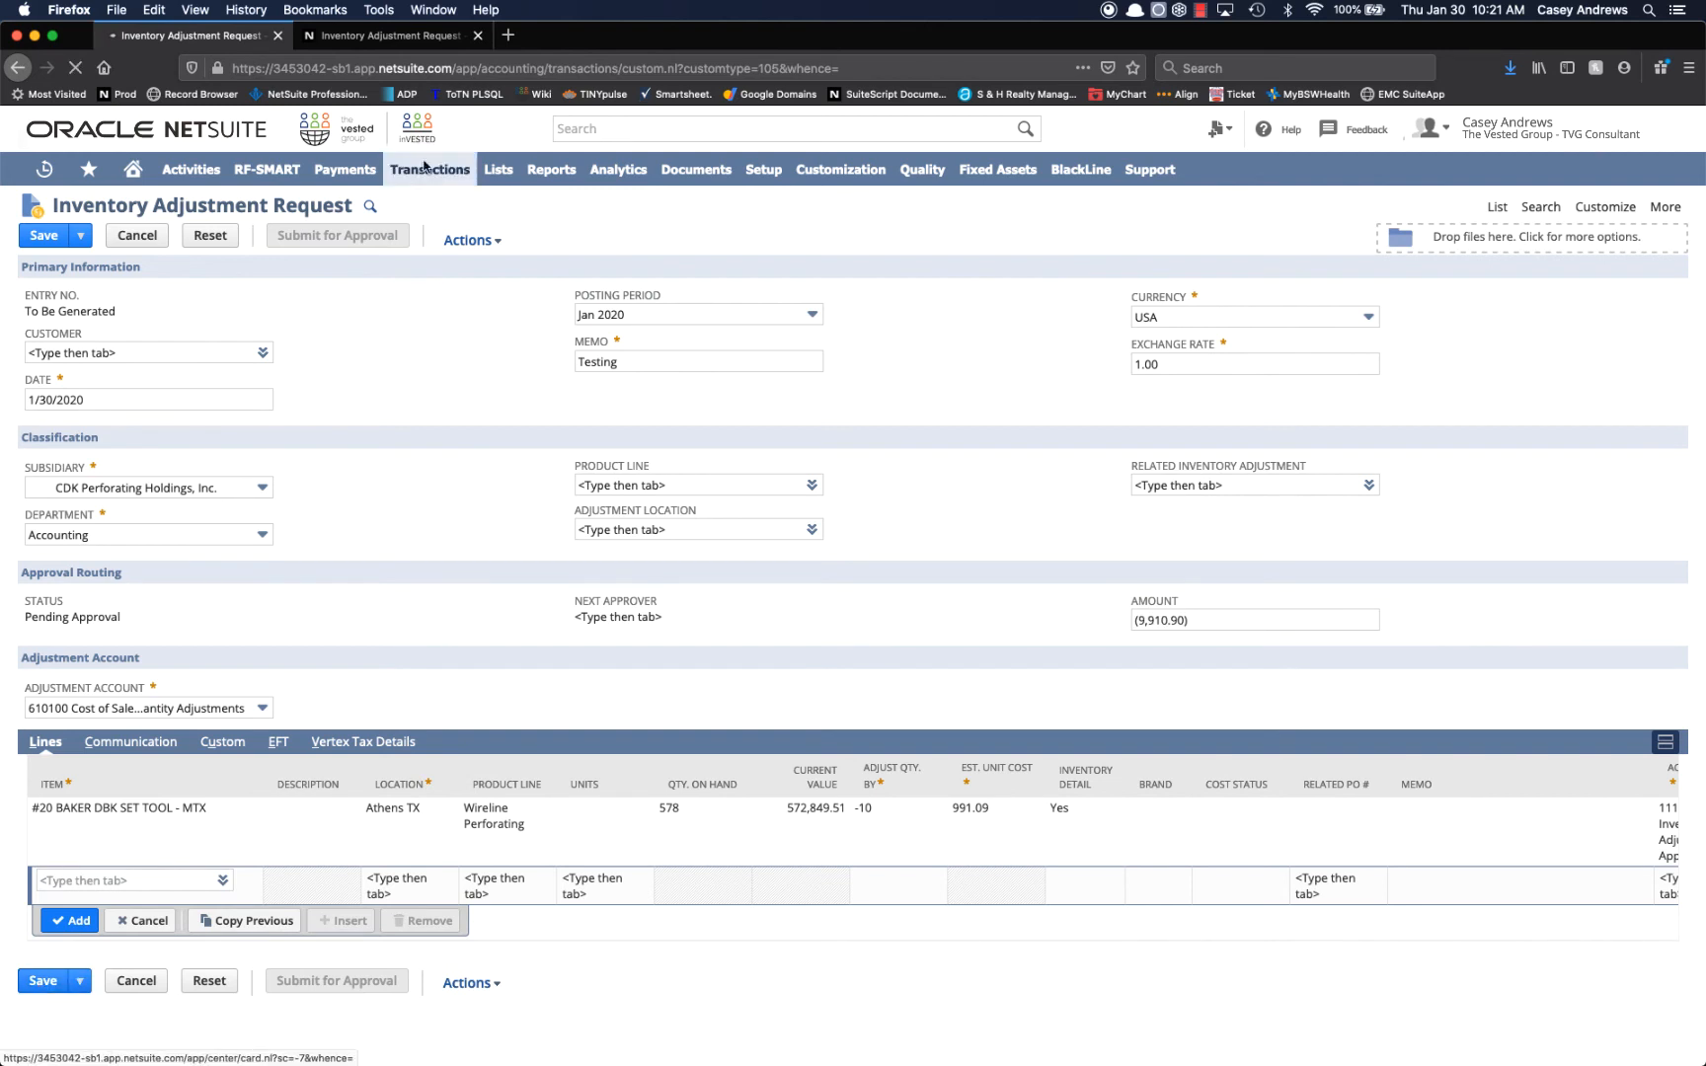
{"action": "left_click", "coordinate": [476, 37]}
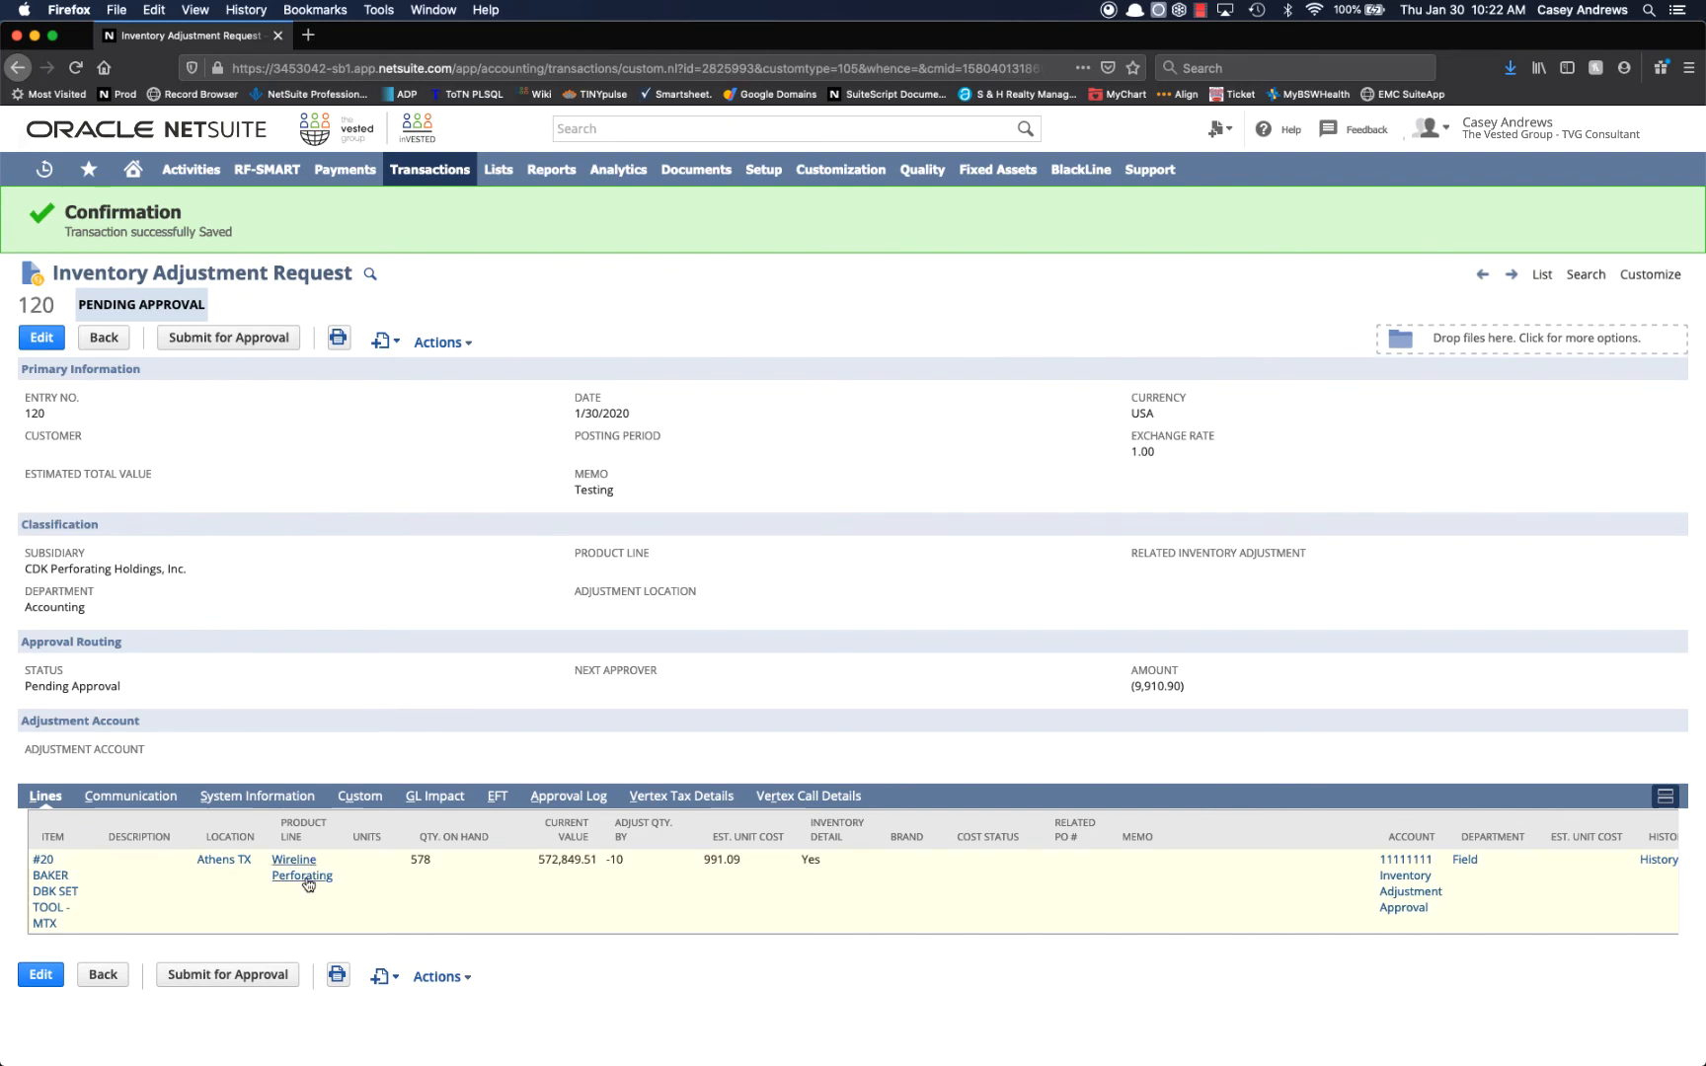
Submit the saved adjustment request for approval and open its related inventory adjustment in a new browser tab.
{"action": "scroll", "coordinate": [810, 861], "scroll_direction": "right", "scroll_amount": 2}
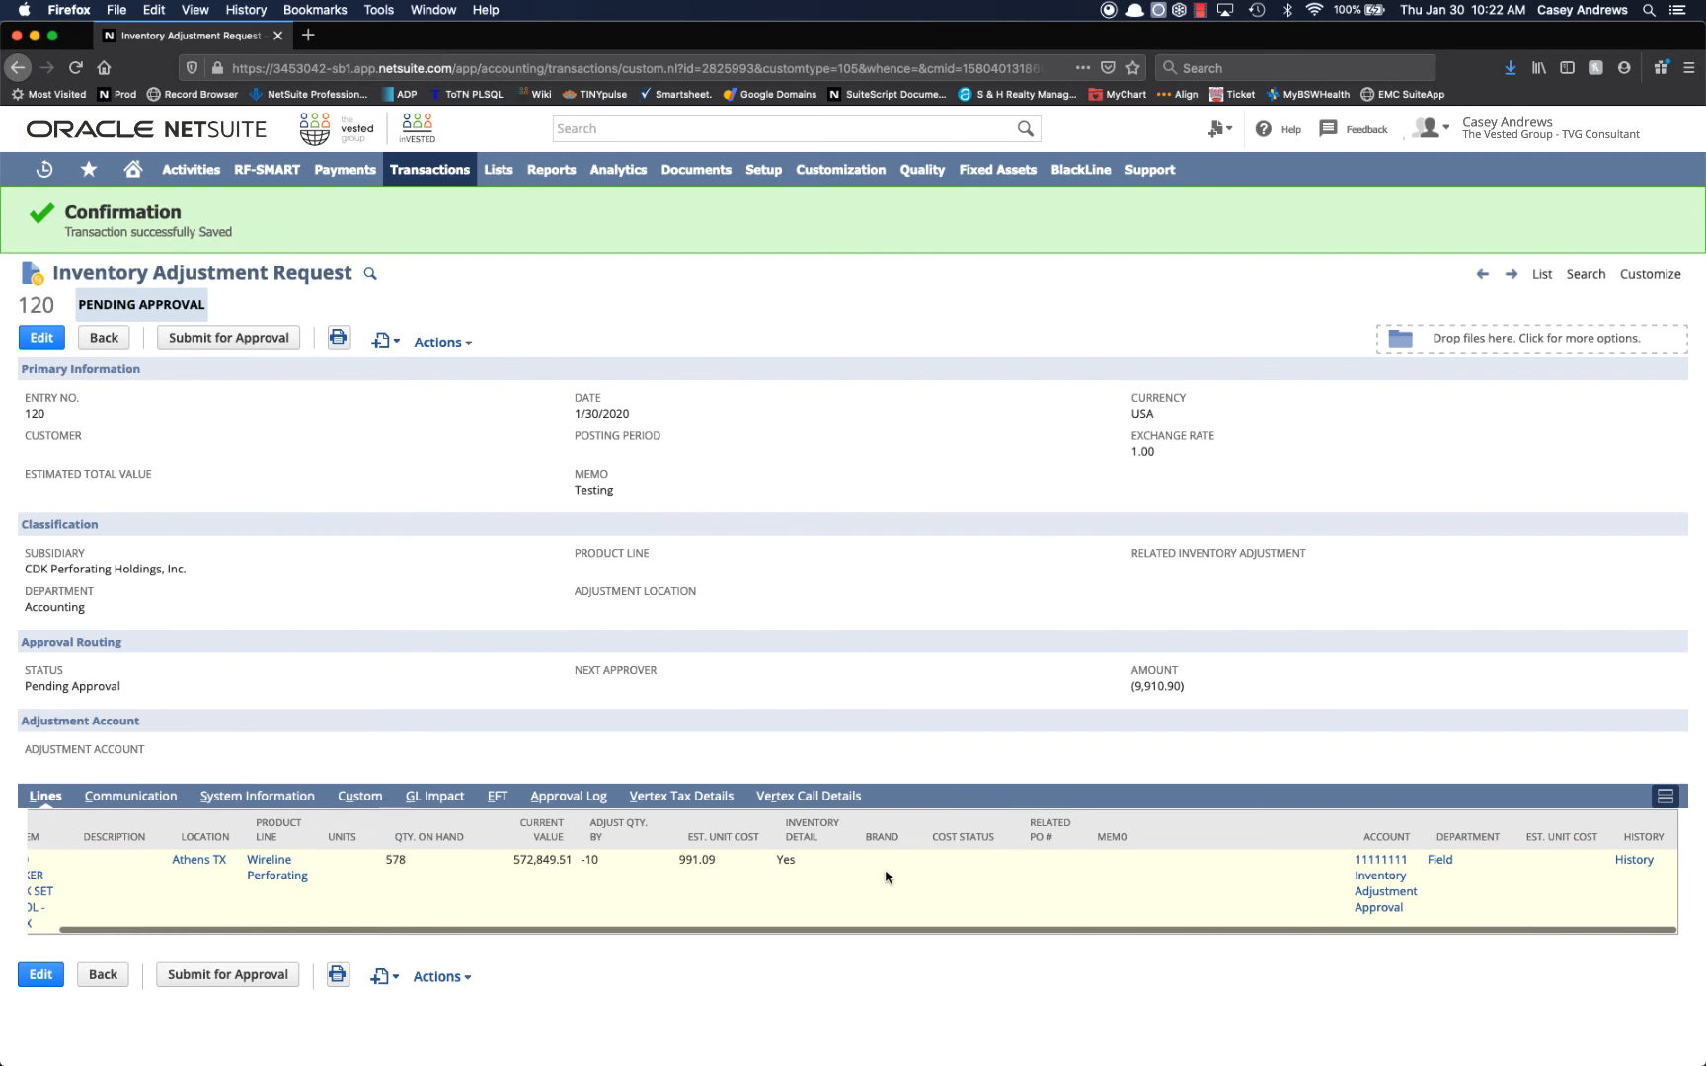
{"action": "scroll", "coordinate": [886, 875], "scroll_direction": "left", "scroll_amount": 2}
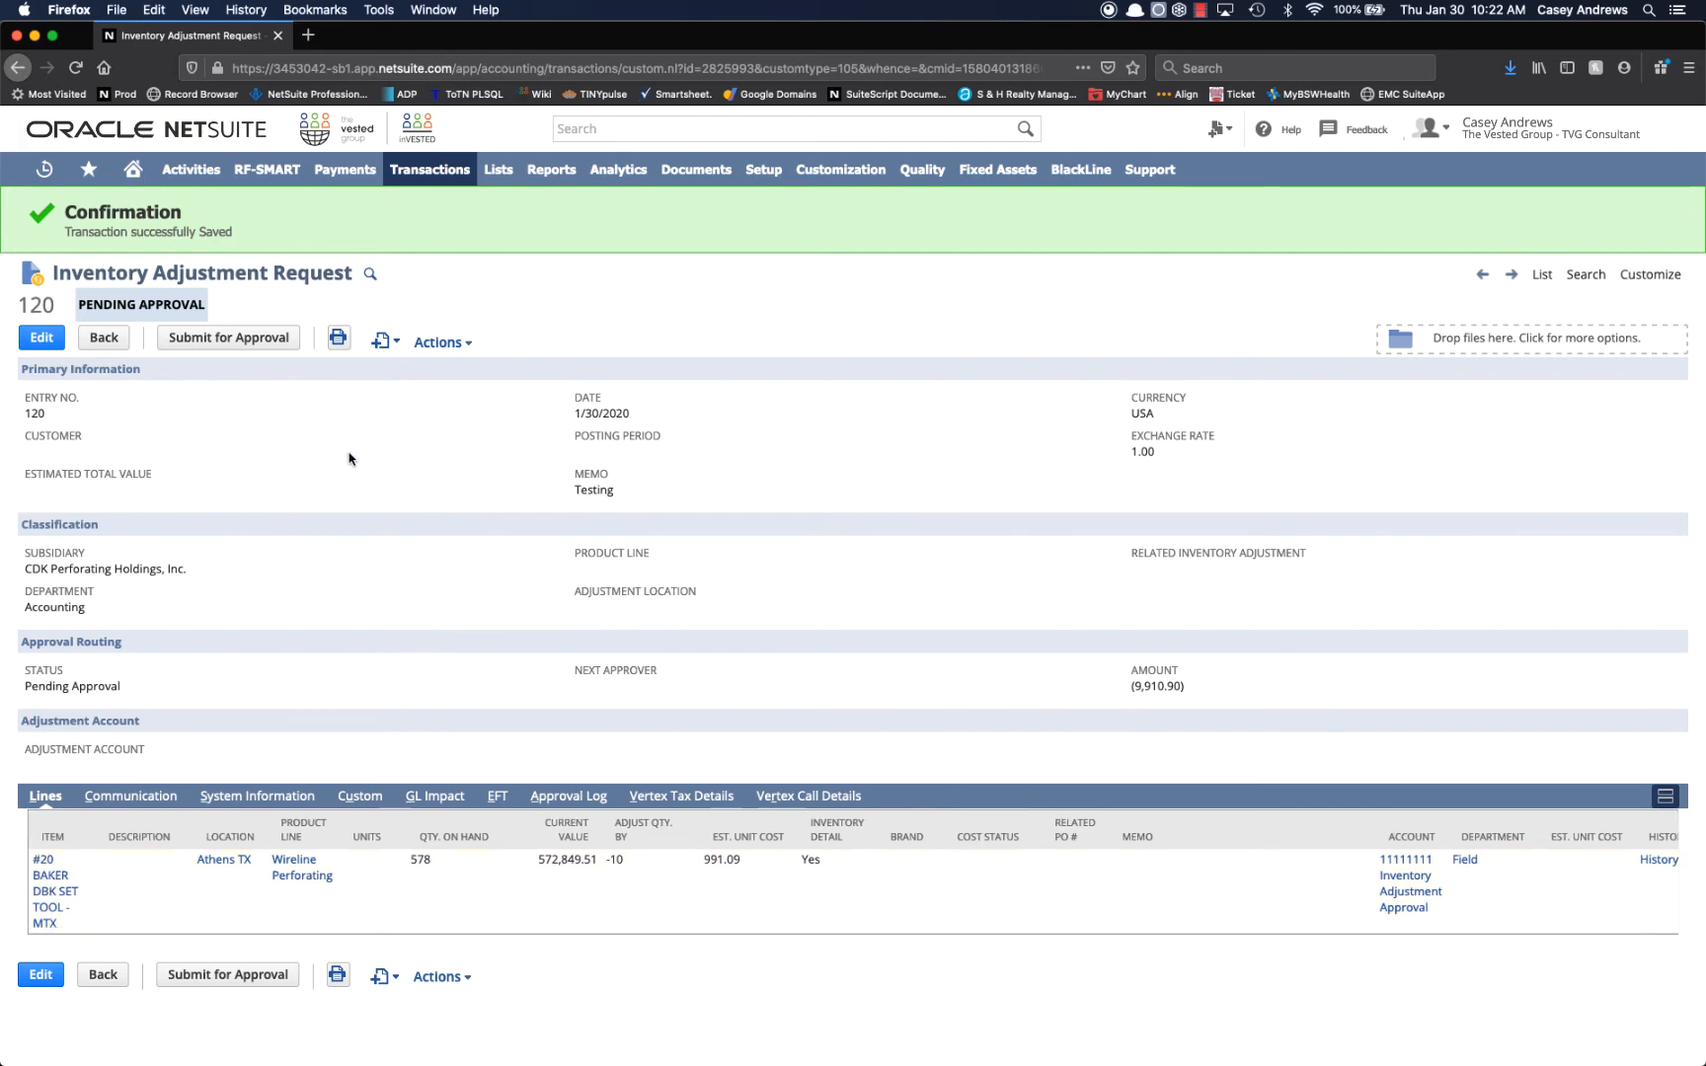
{"action": "left_click", "coordinate": [203, 339]}
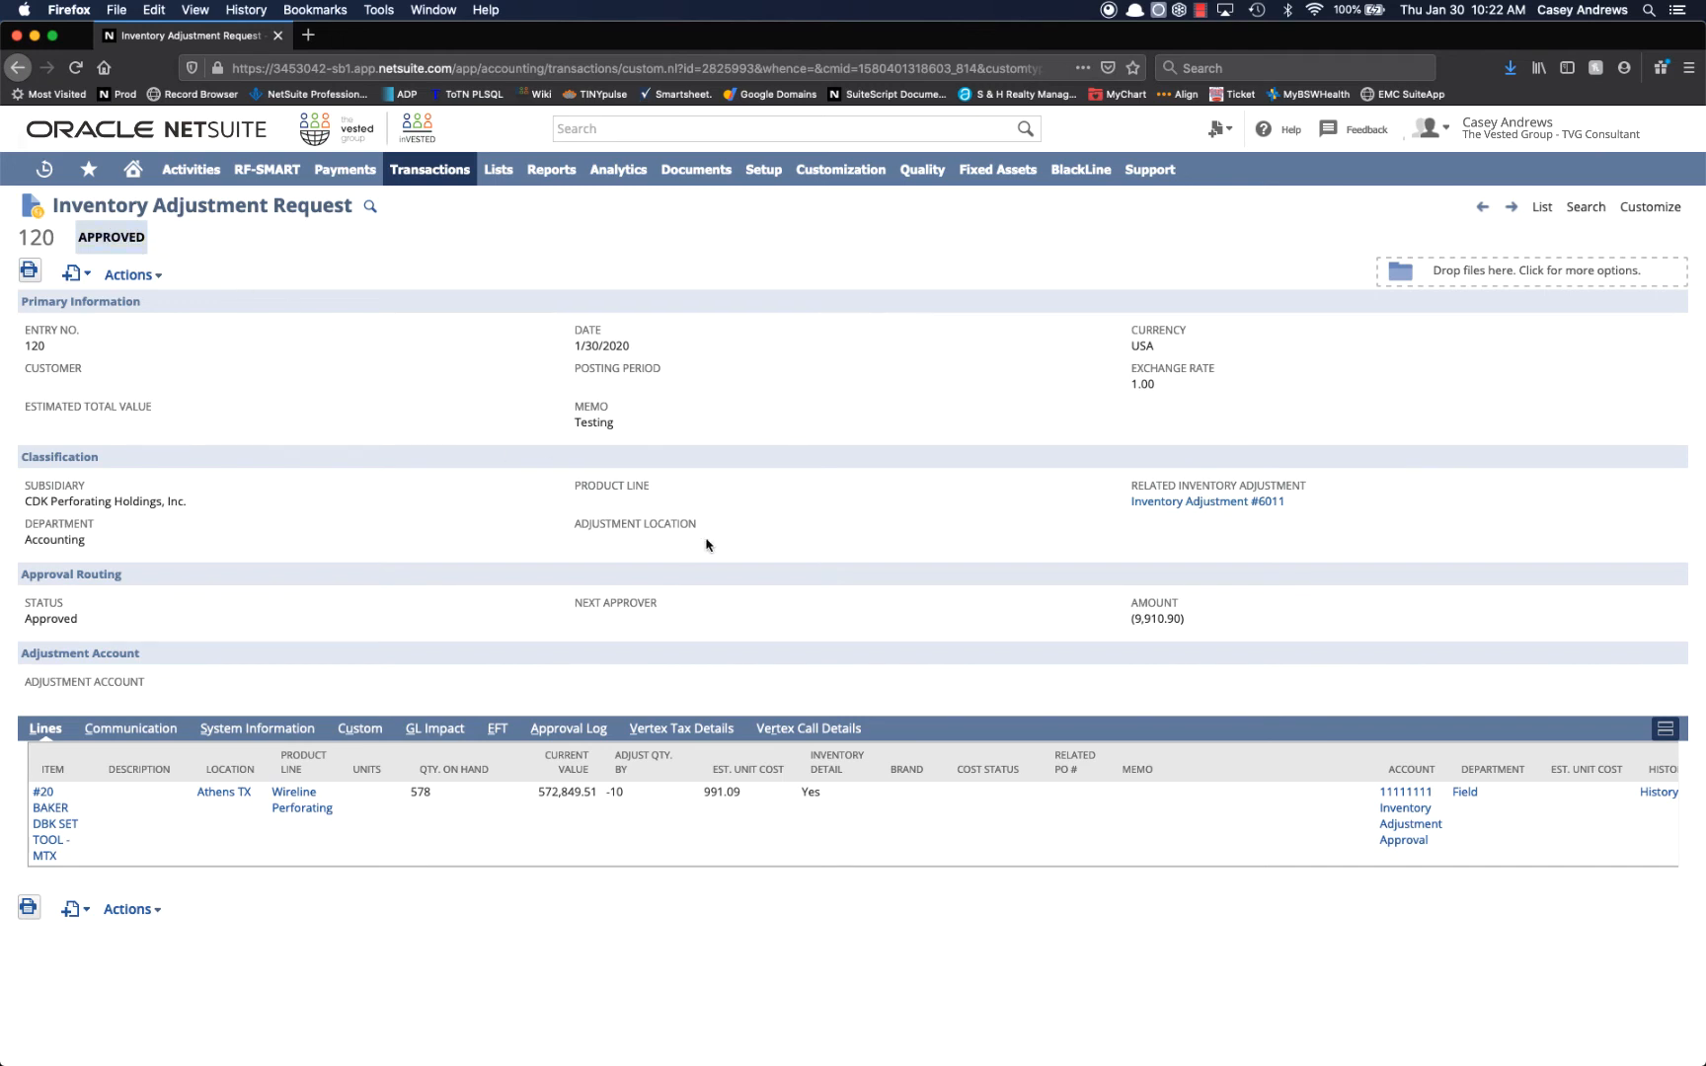
{"action": "right_click", "coordinate": [1220, 507]}
{"action": "left_click", "coordinate": [415, 37]}
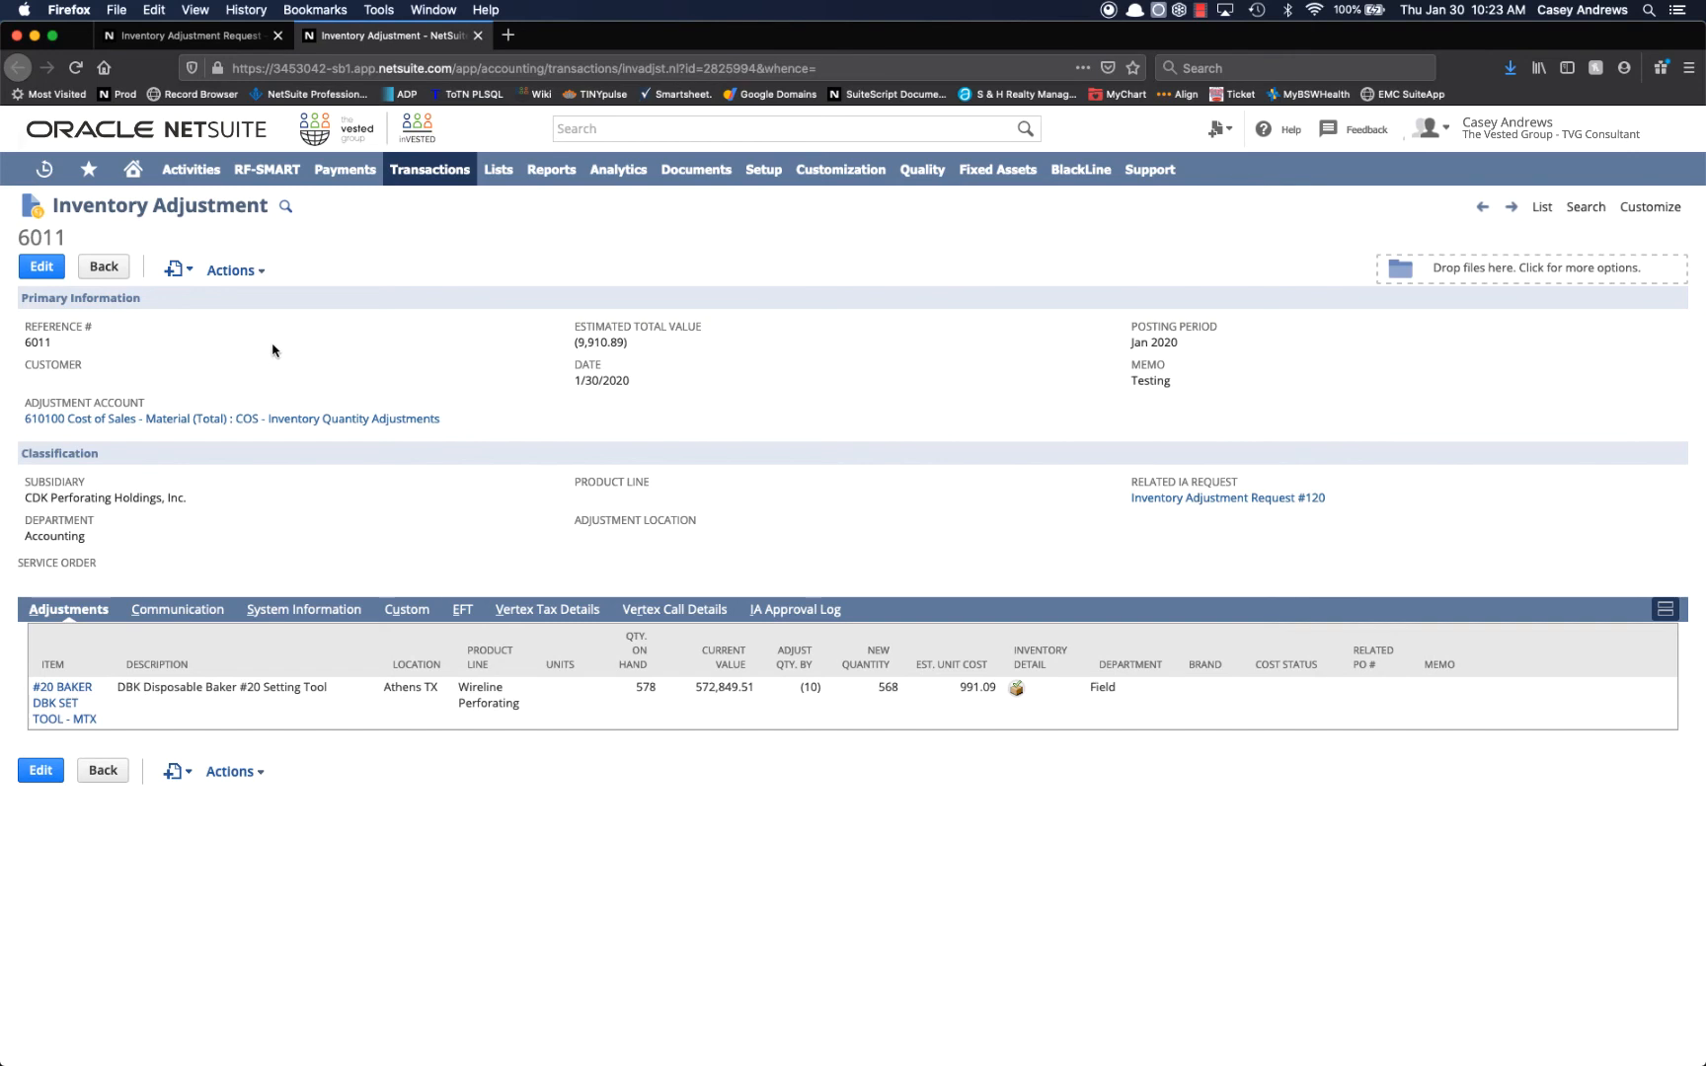
Examine the GL impact of the inventory adjustment request and return to the request.
{"action": "left_click", "coordinate": [255, 39]}
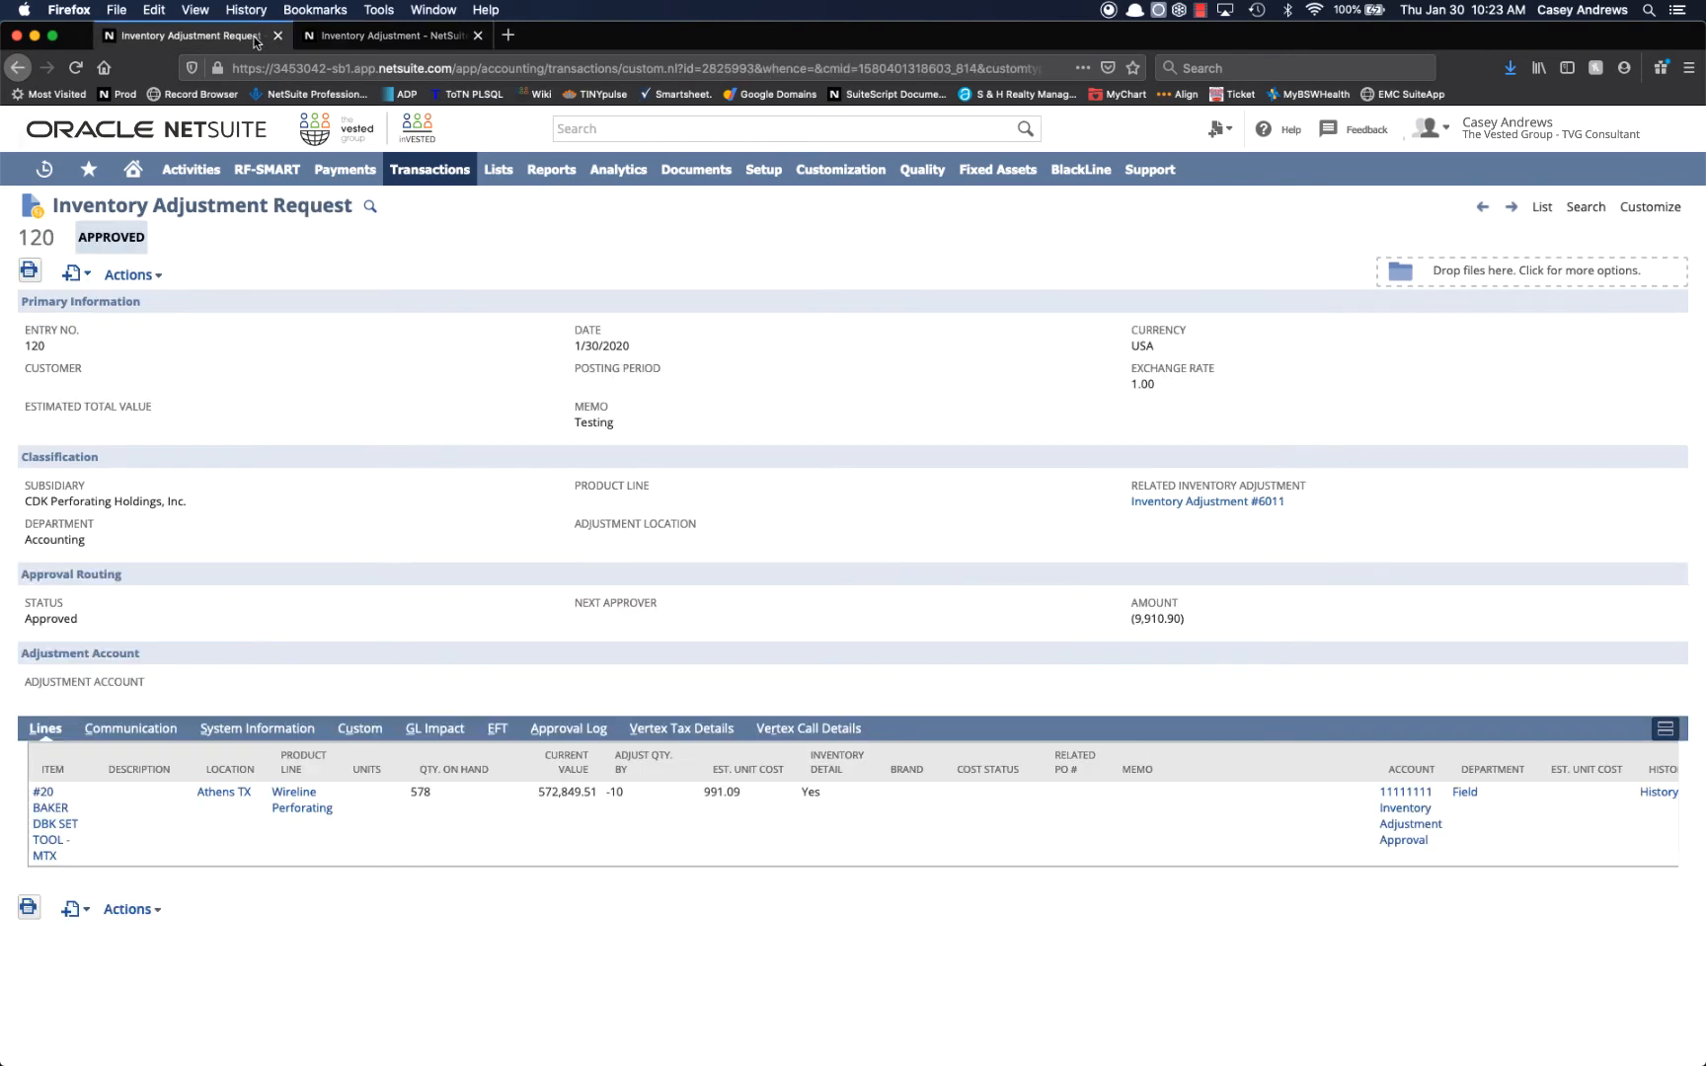
{"action": "mouse_move", "coordinate": [131, 275]}
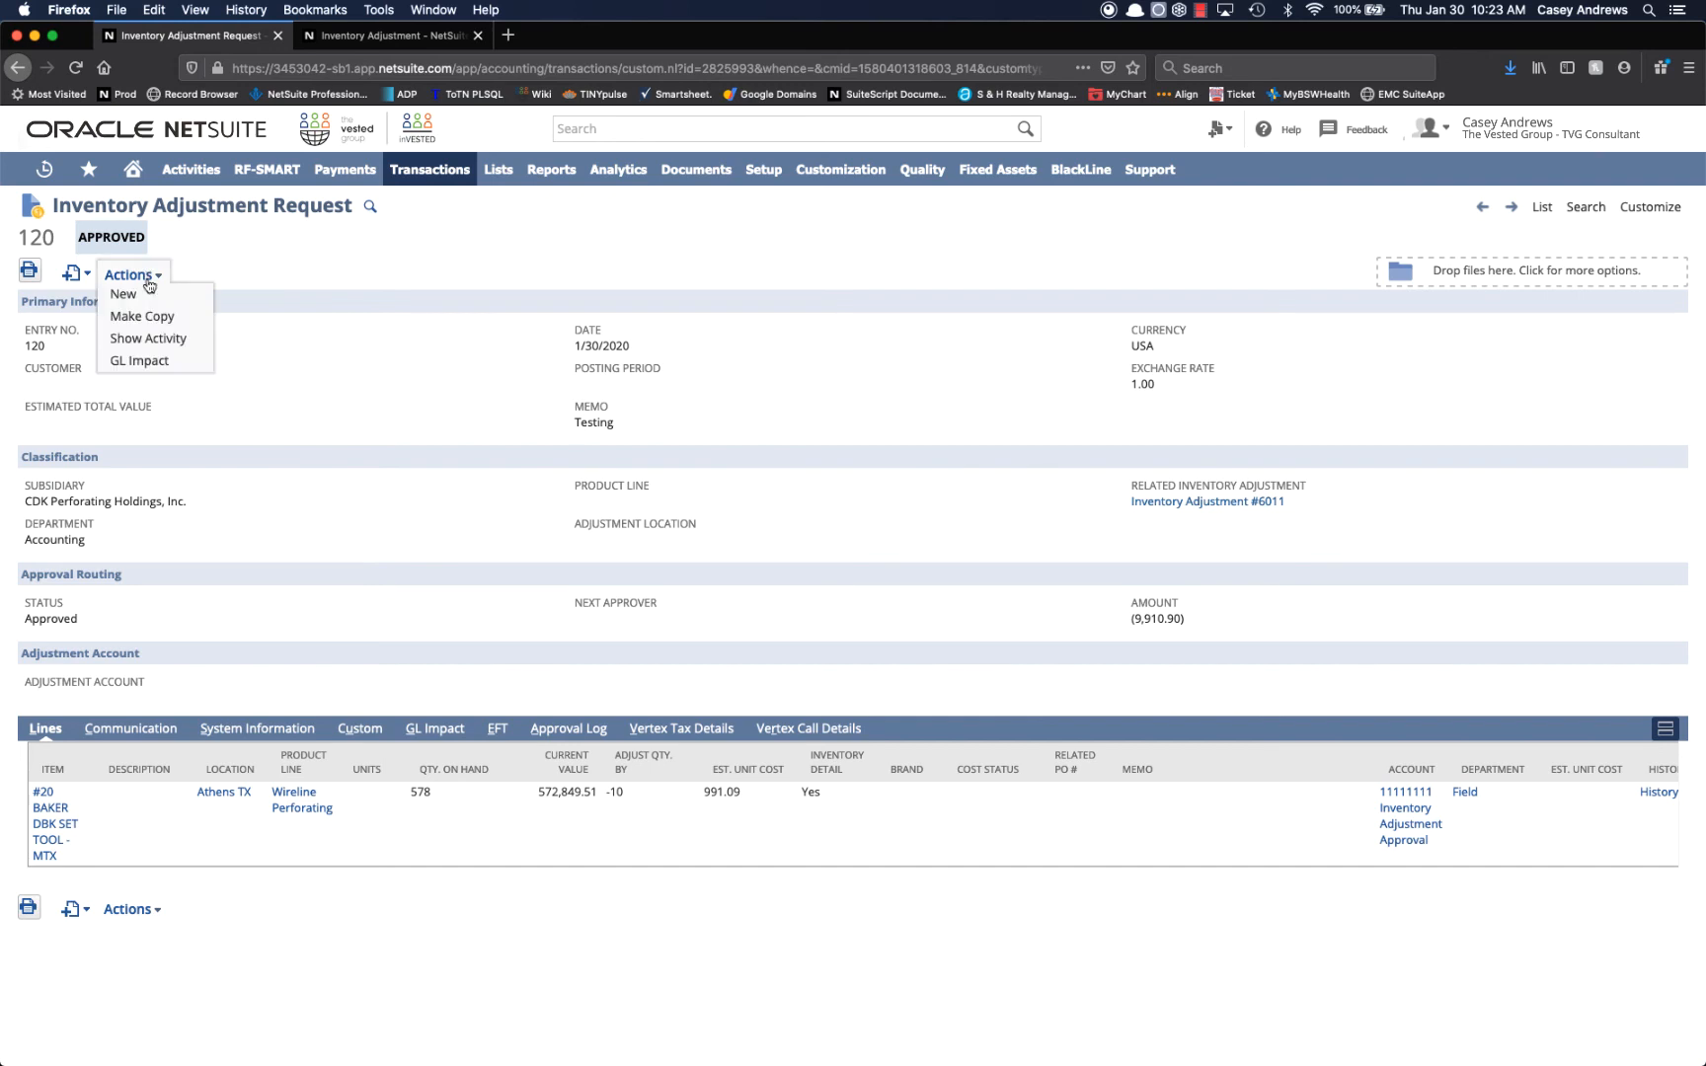
{"action": "left_click", "coordinate": [139, 360]}
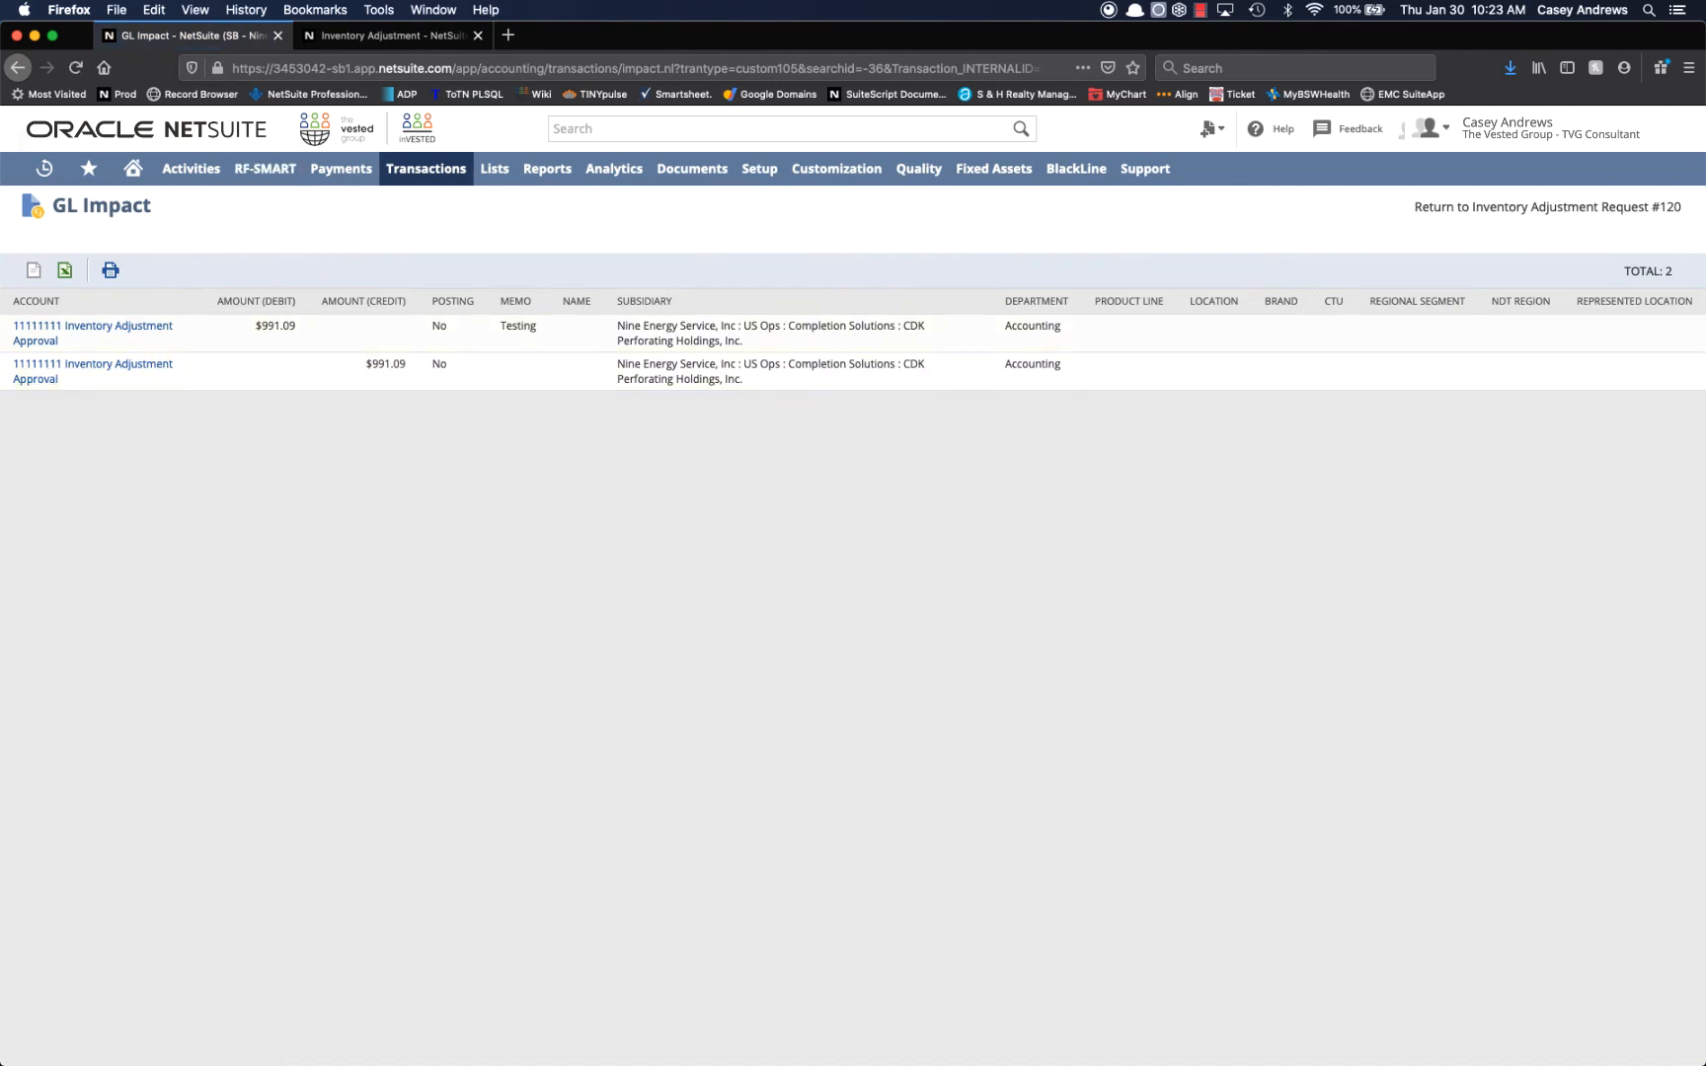
{"action": "left_click", "coordinate": [1448, 209]}
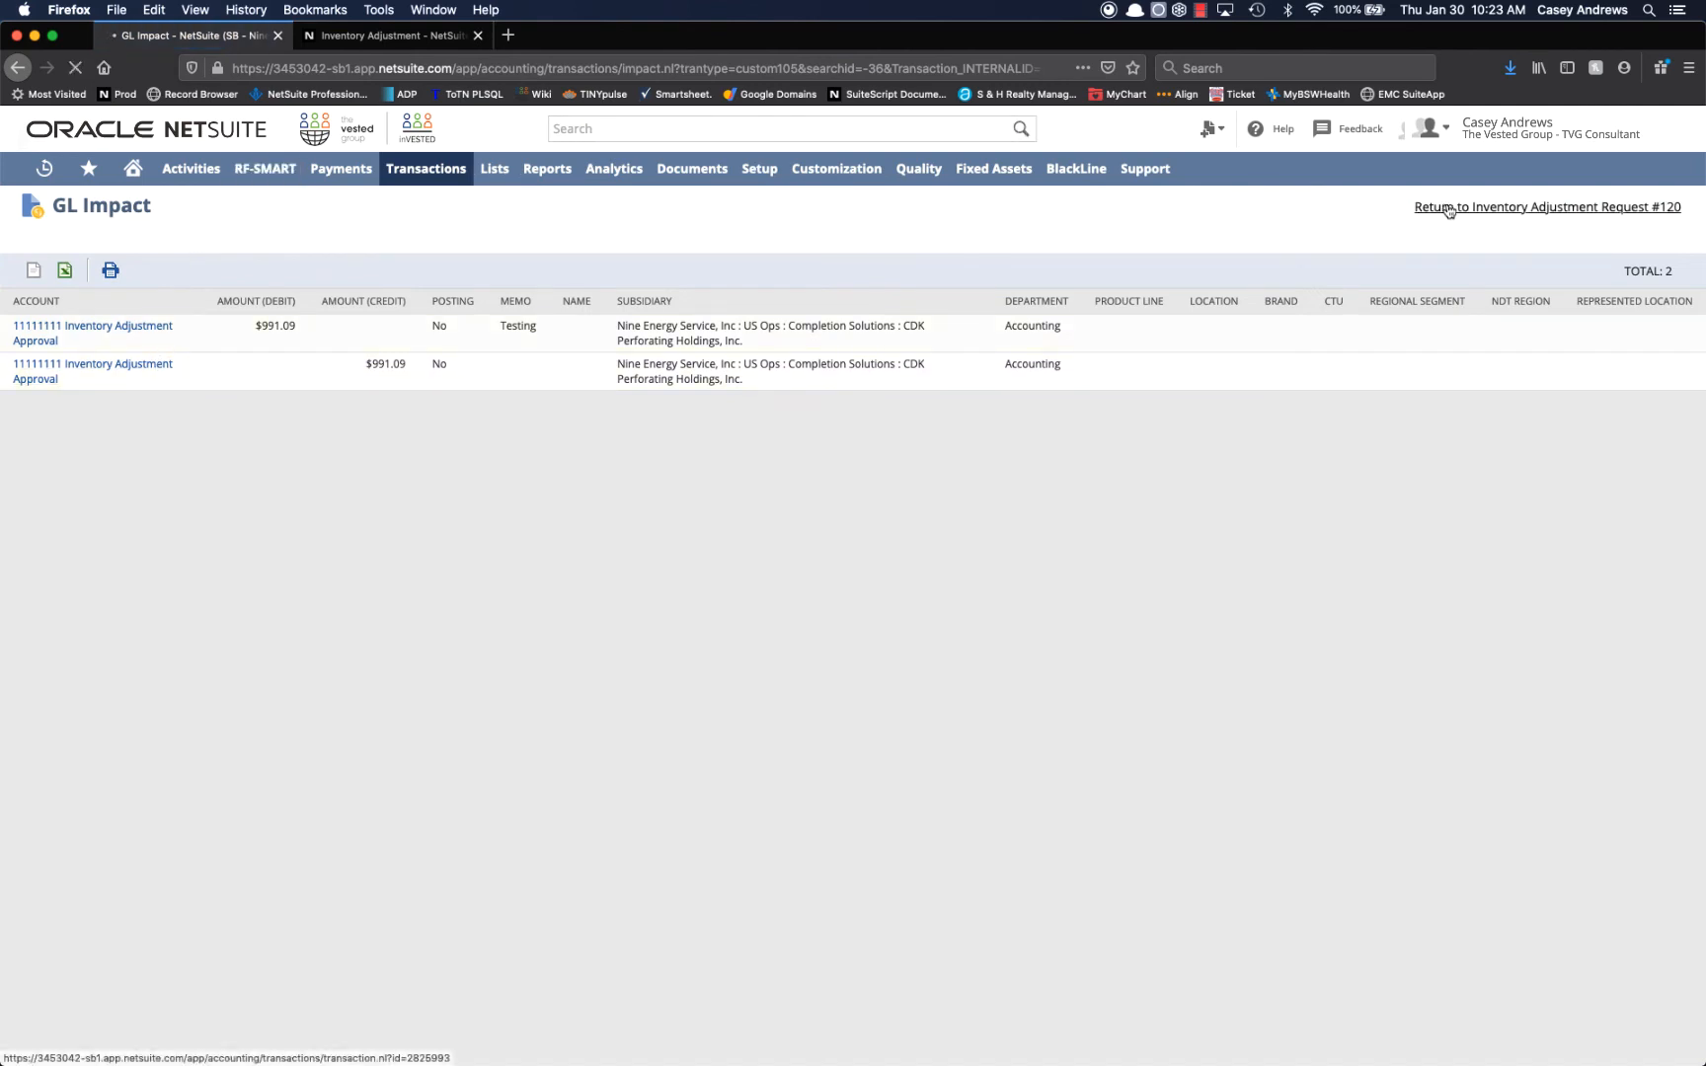
Examine the GL impact of the related inventory adjustment and return to that adjustment.
{"action": "left_click", "coordinate": [432, 37]}
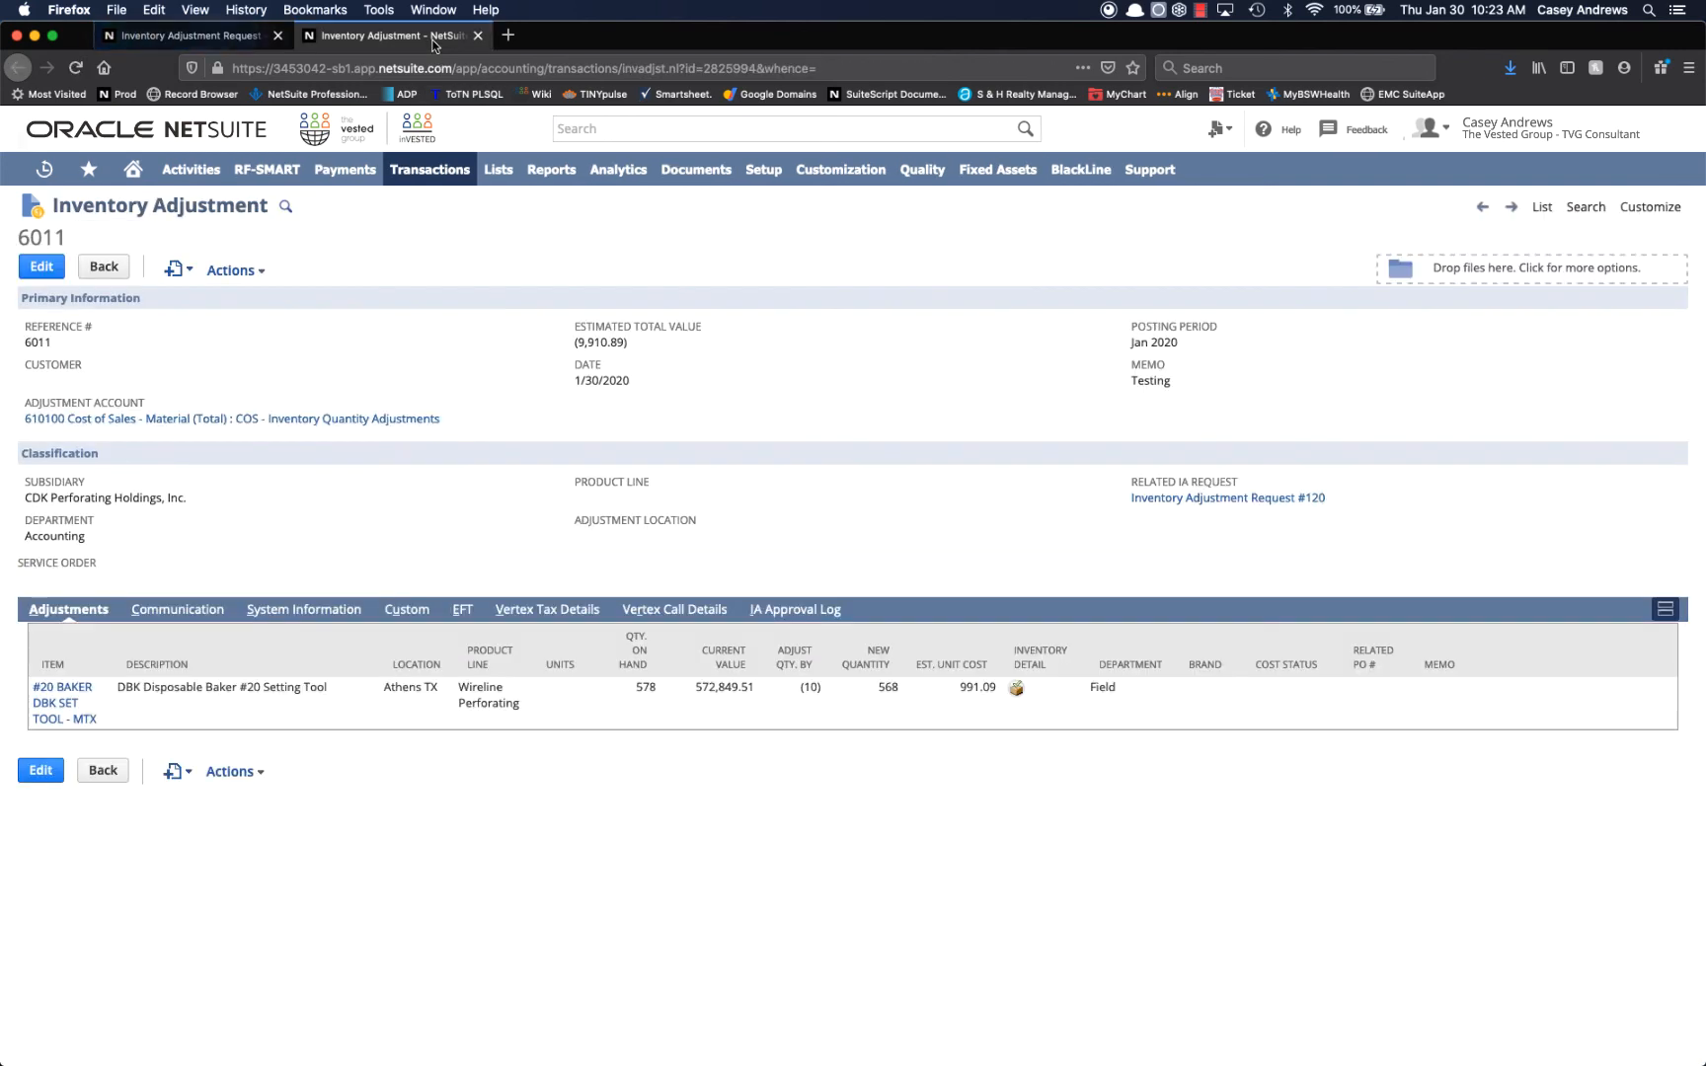
{"action": "mouse_move", "coordinate": [231, 265]}
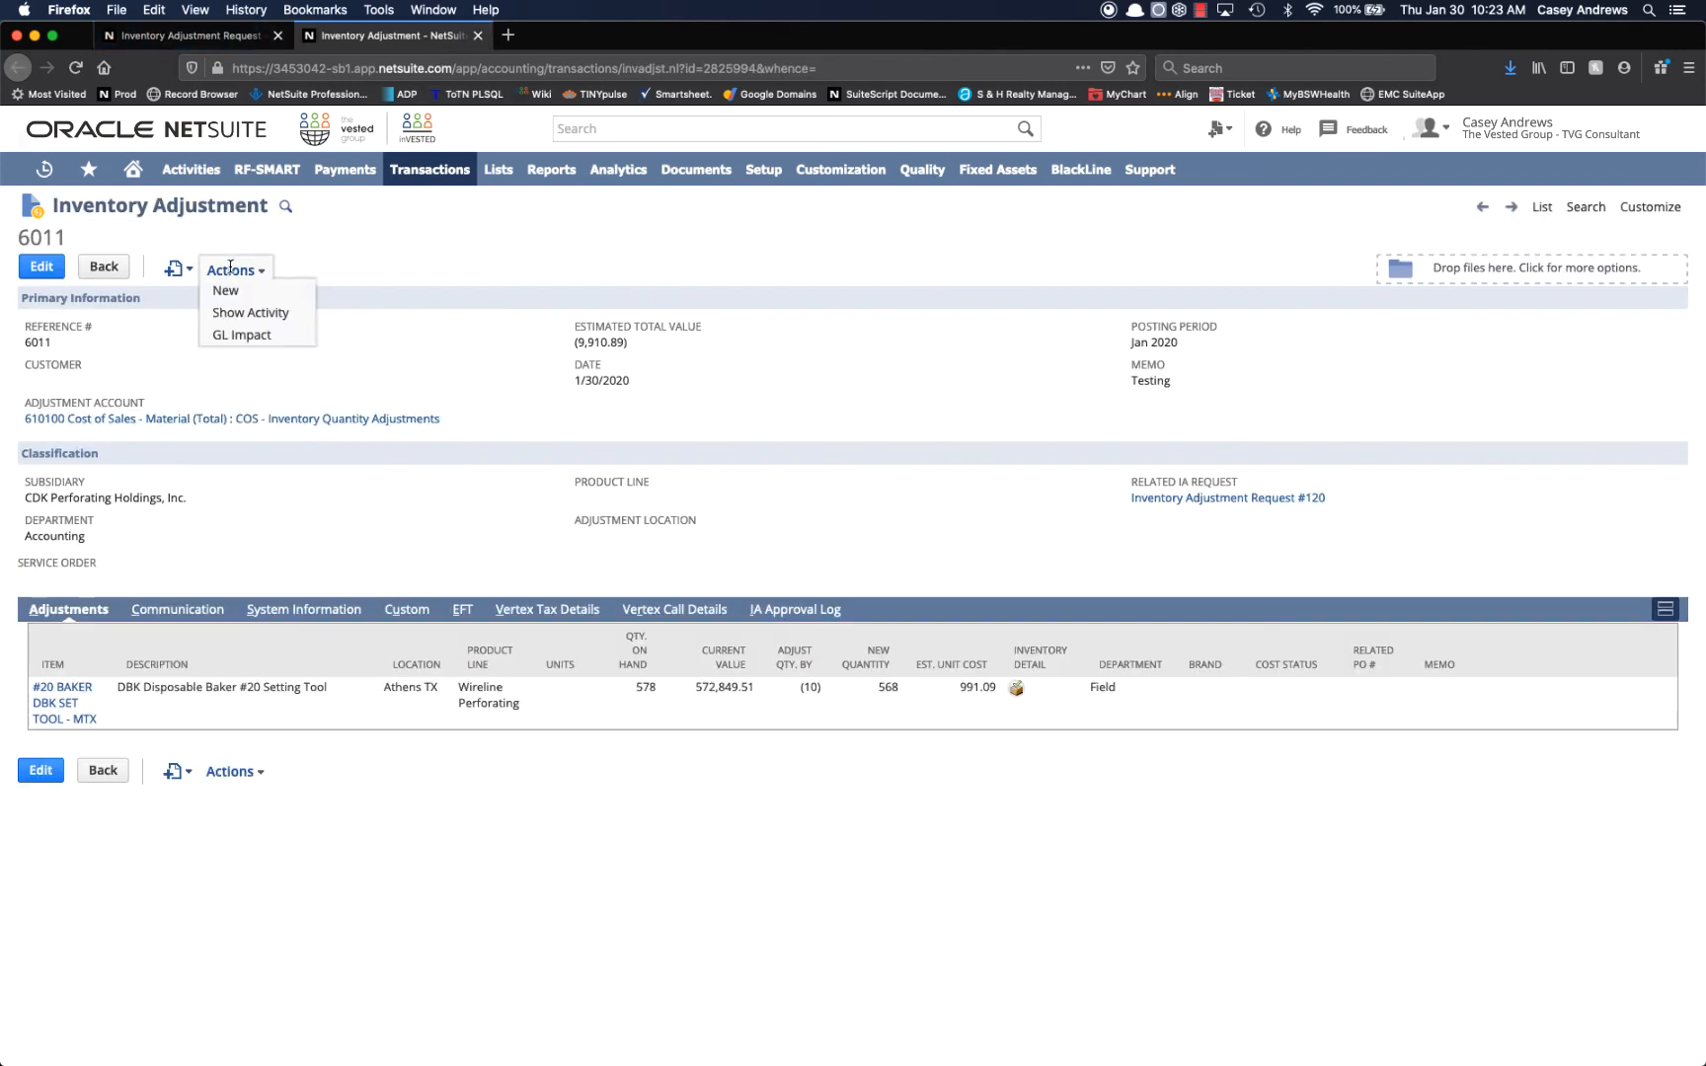
{"action": "left_click", "coordinate": [249, 335]}
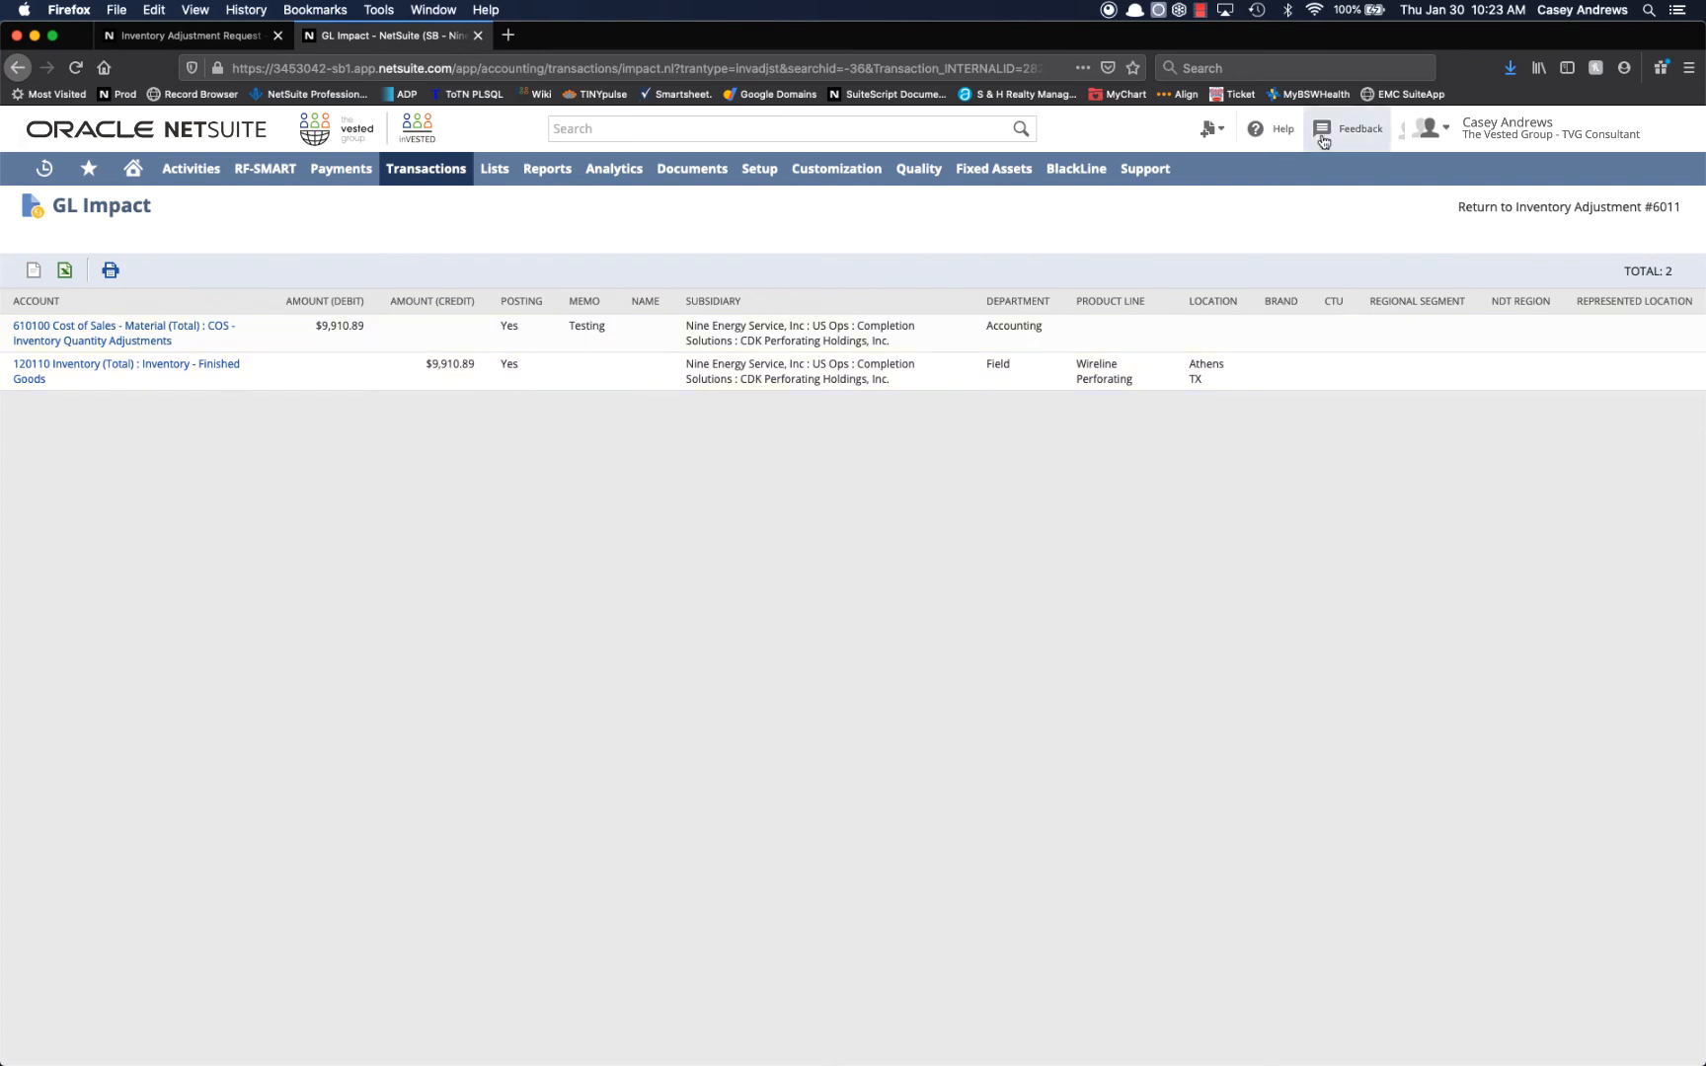
{"action": "left_click", "coordinate": [1495, 209]}
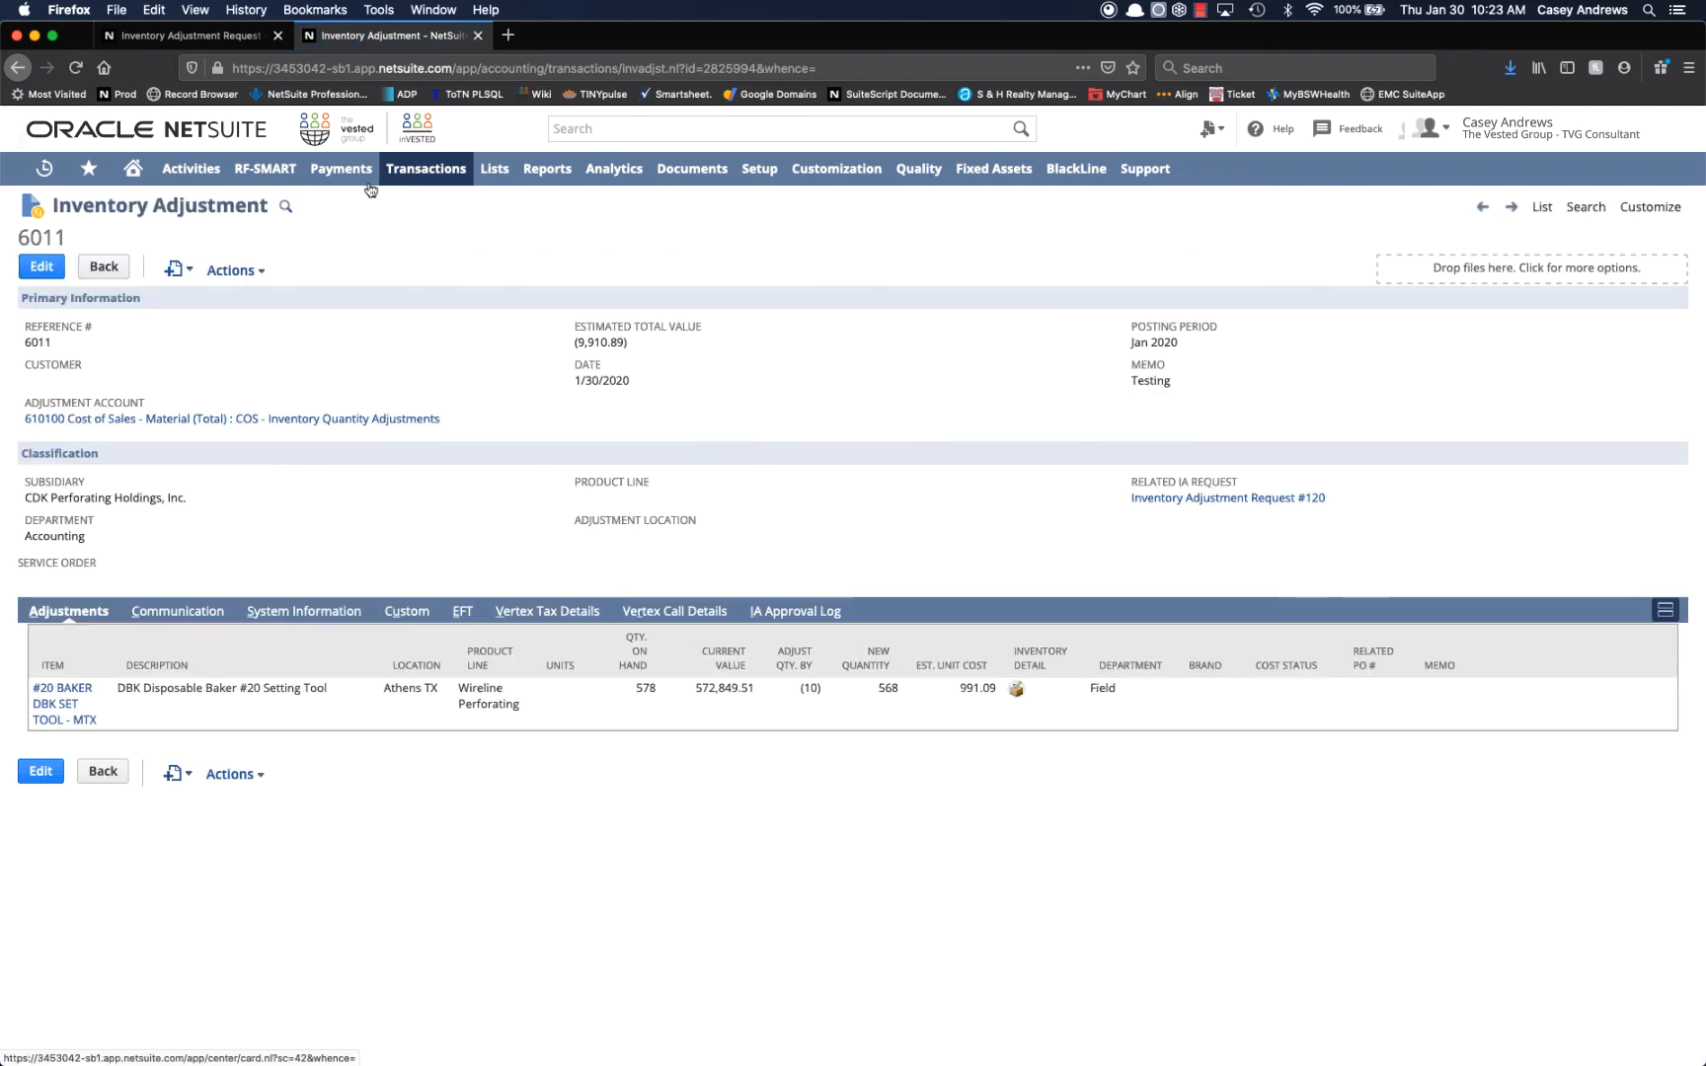
Search for "tvg support" and open the matching employee record in a new browser tab.
{"action": "left_click", "coordinate": [625, 127]}
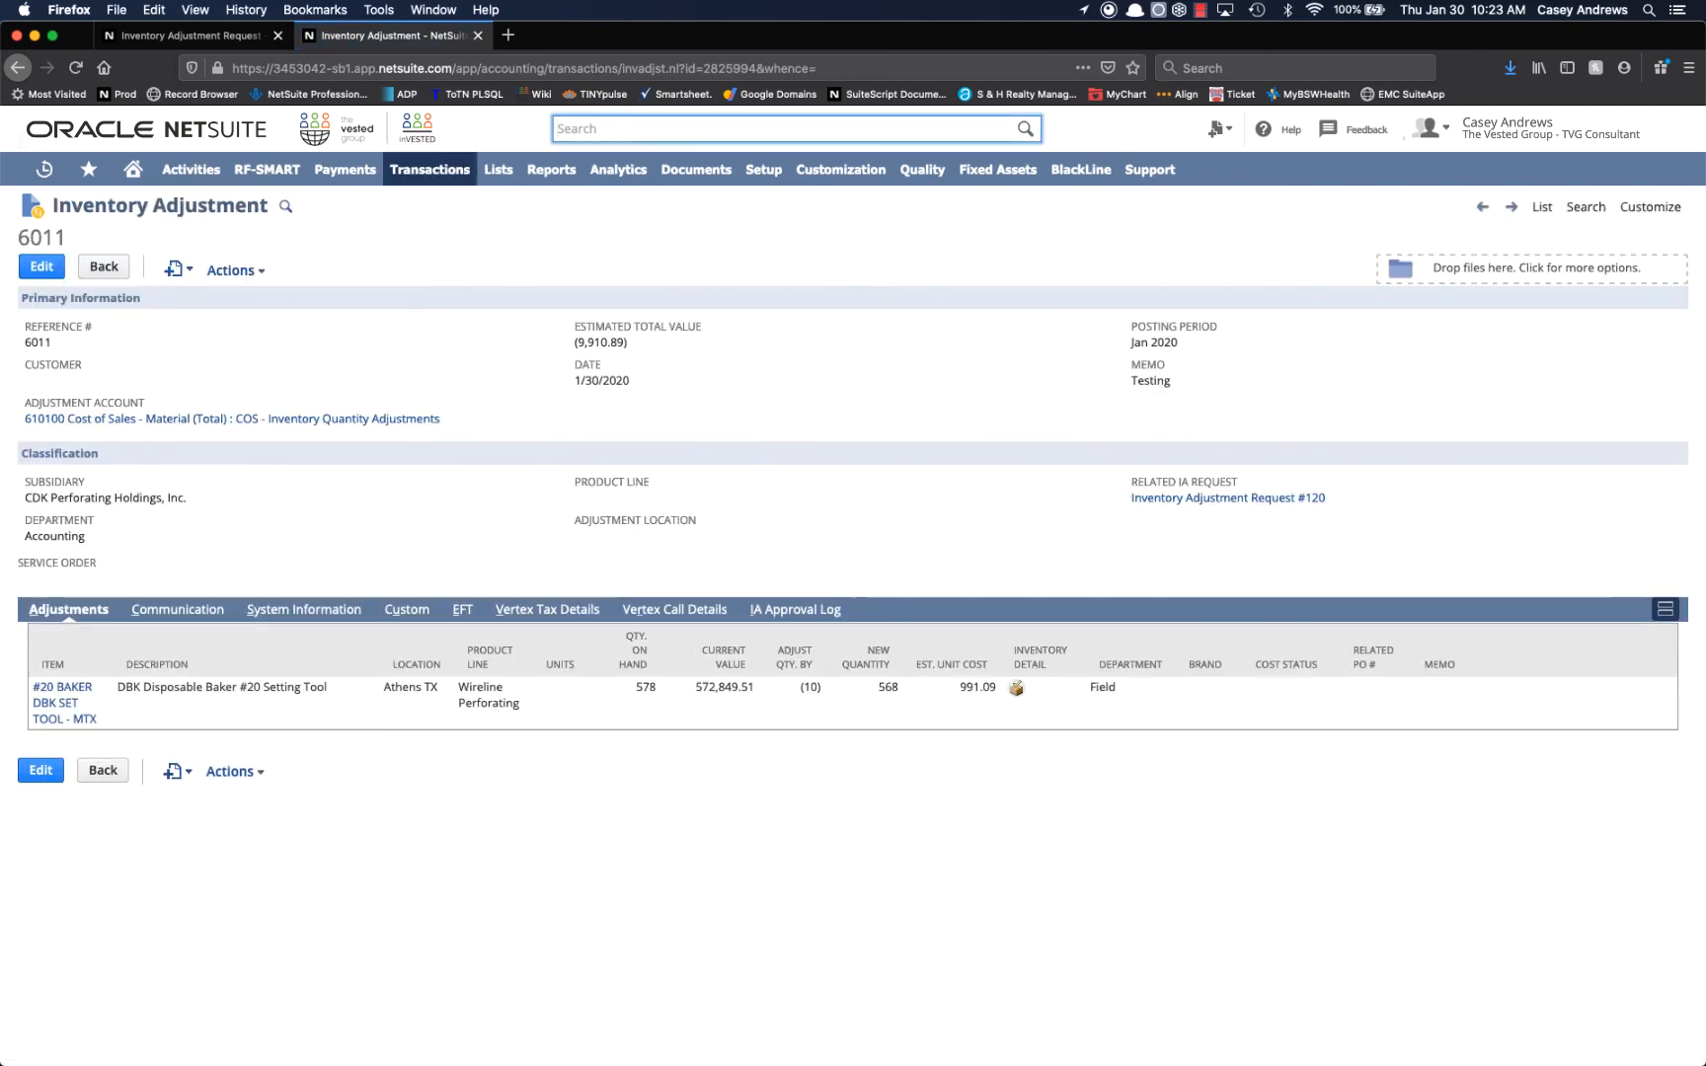
{"action": "type", "text": "tvg suppo"}
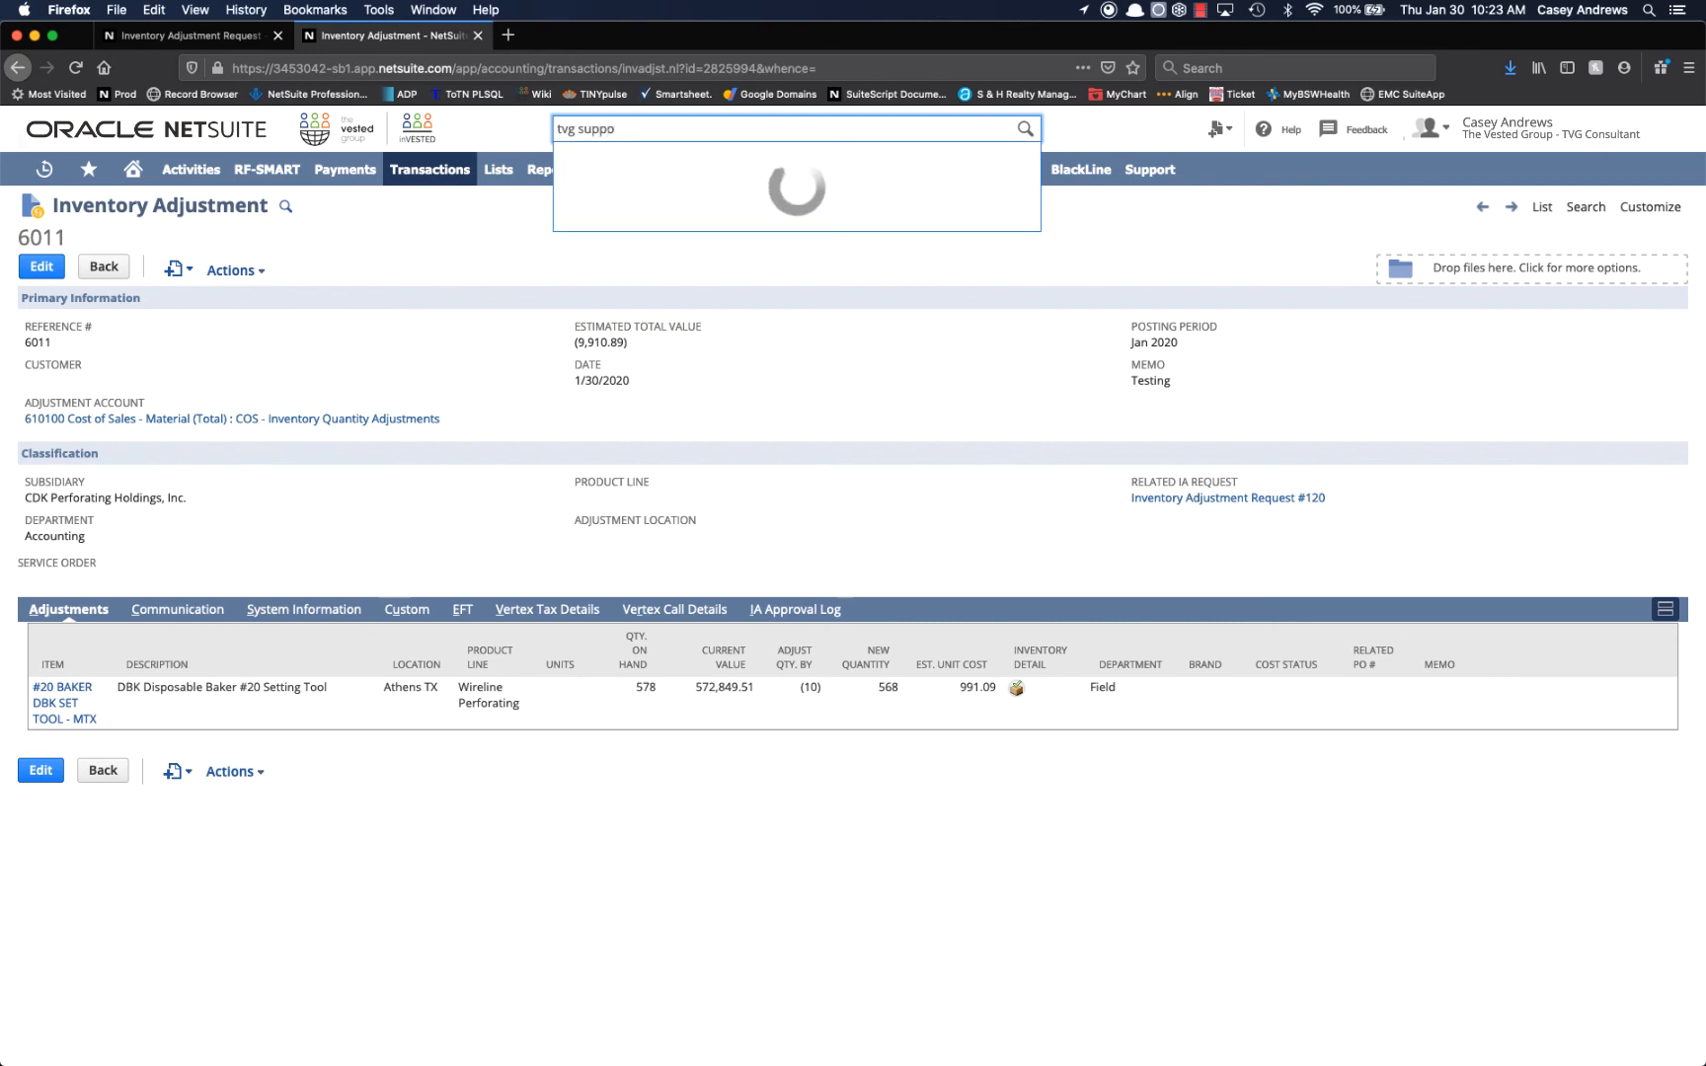
{"action": "type", "text": "rt"}
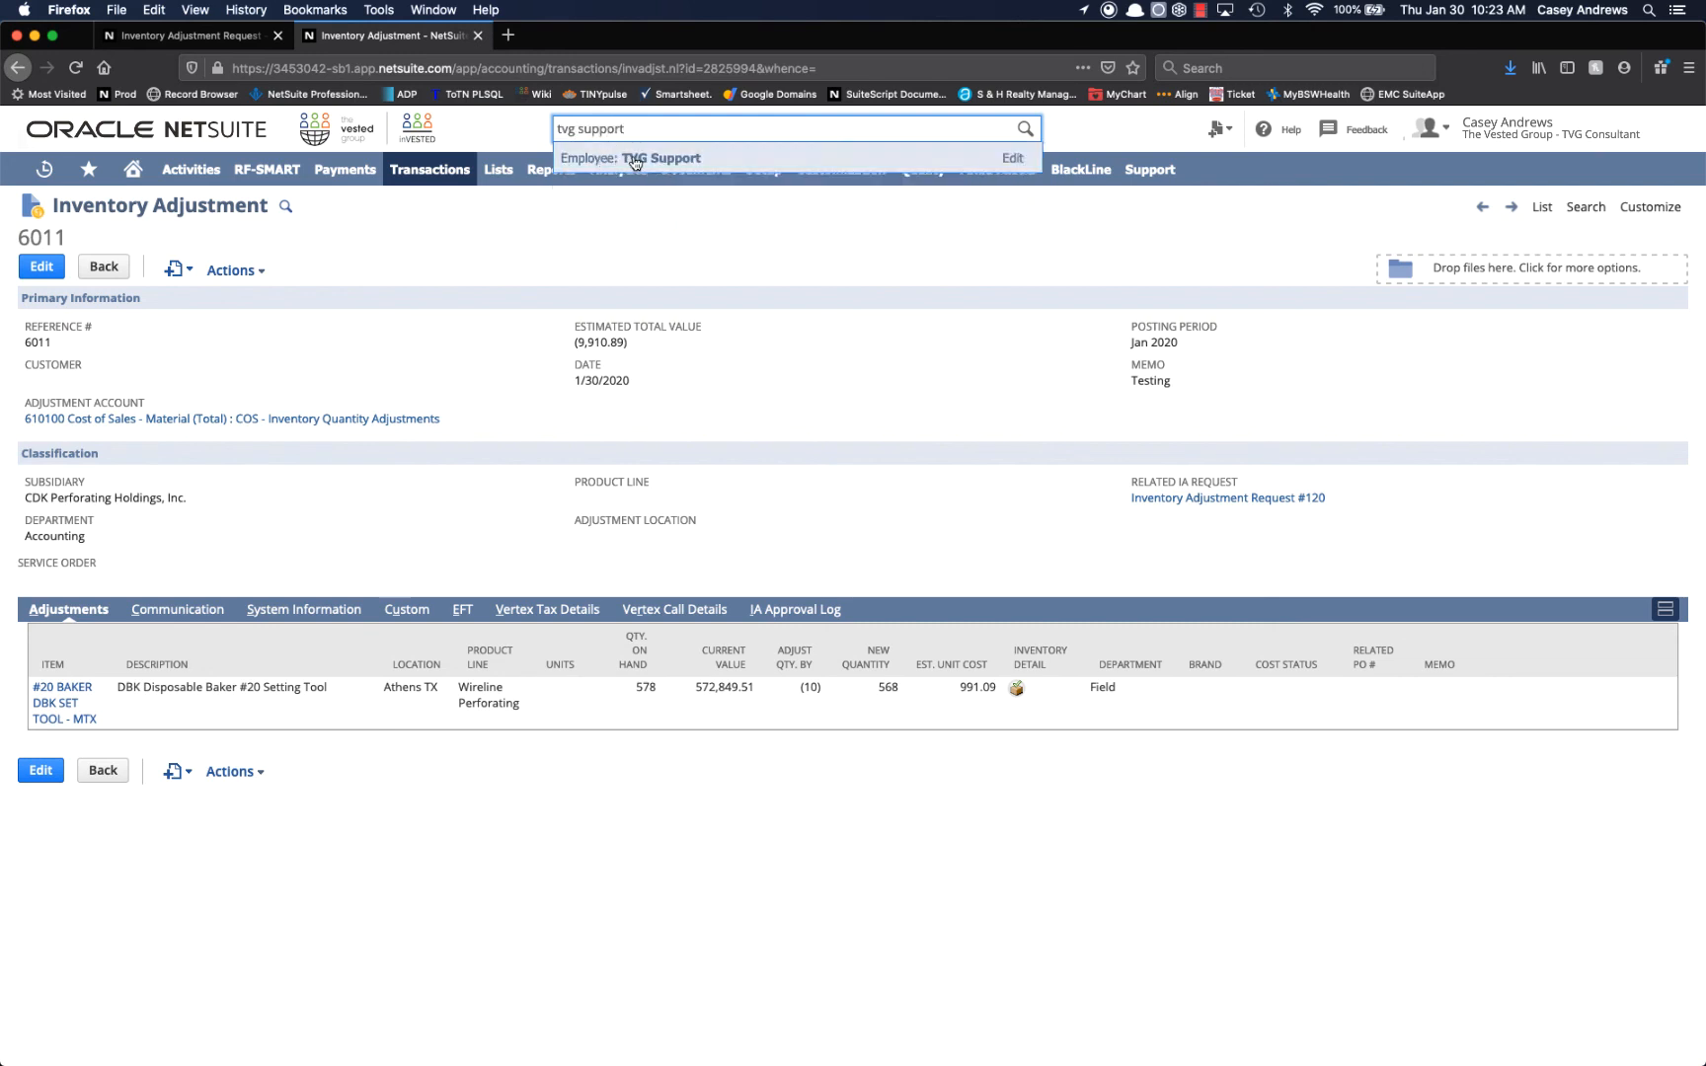
{"action": "right_click", "coordinate": [635, 163]}
{"action": "left_click", "coordinate": [656, 175]}
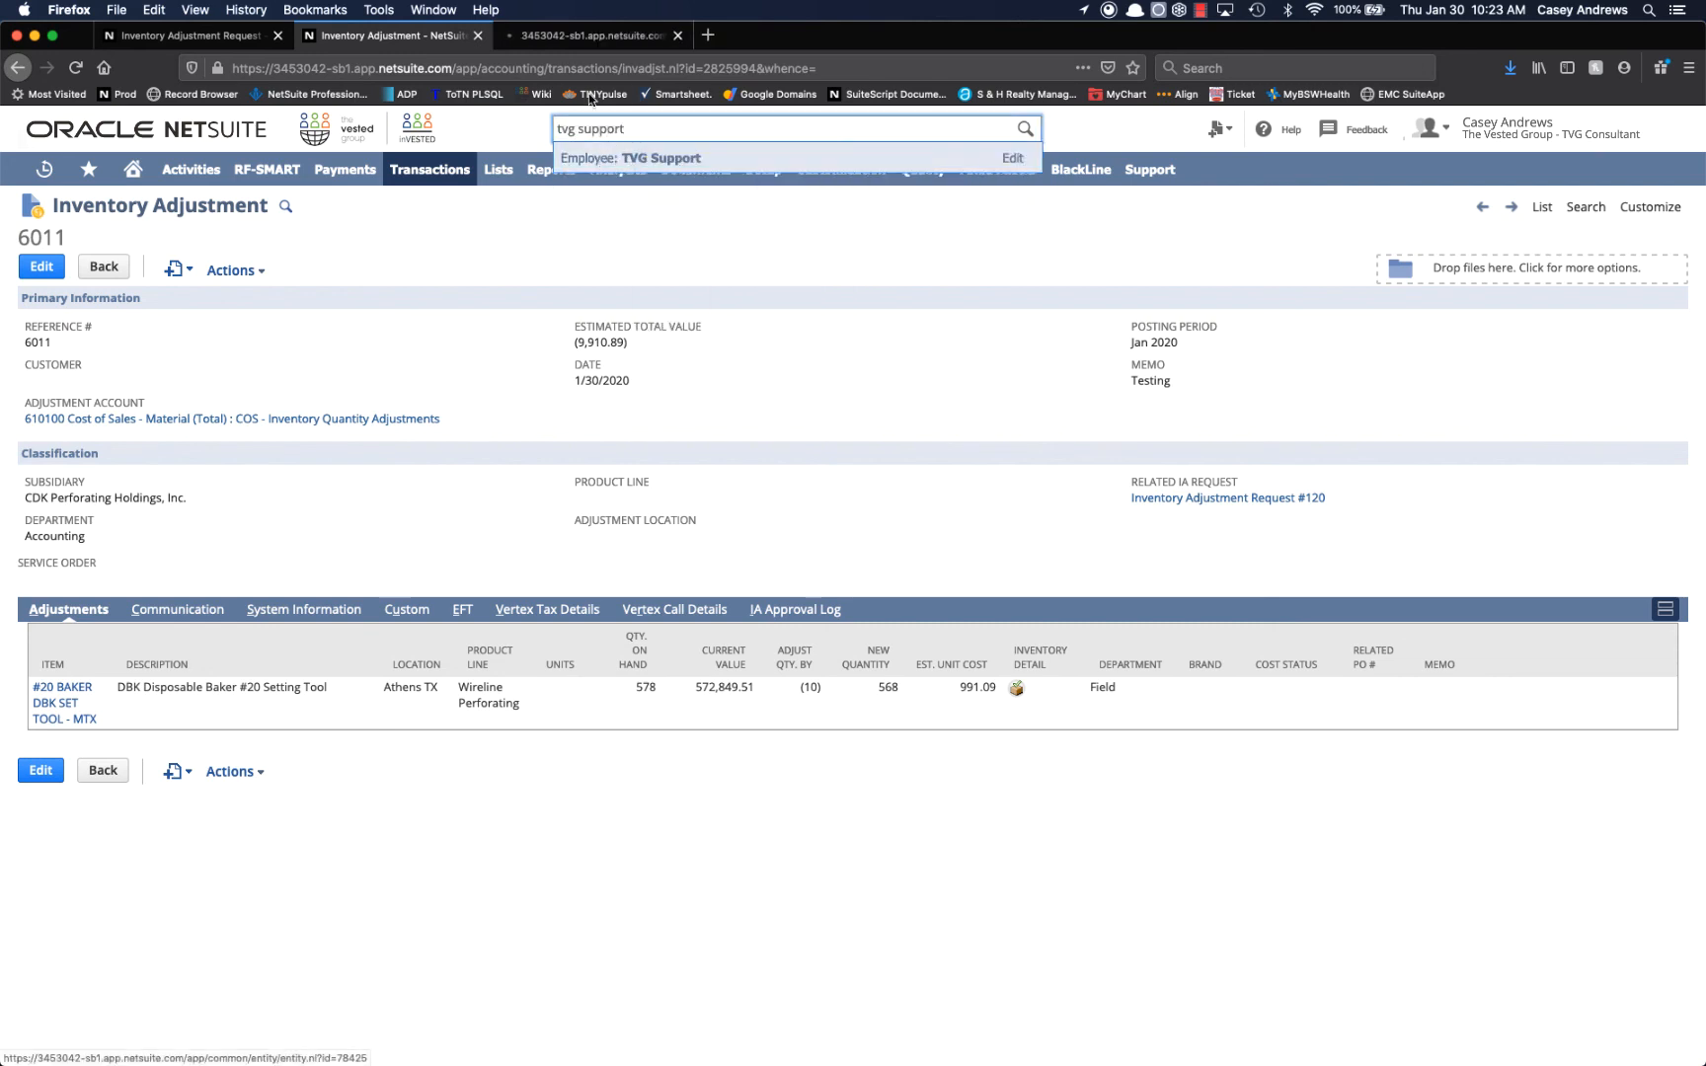
{"action": "left_click", "coordinate": [542, 29]}
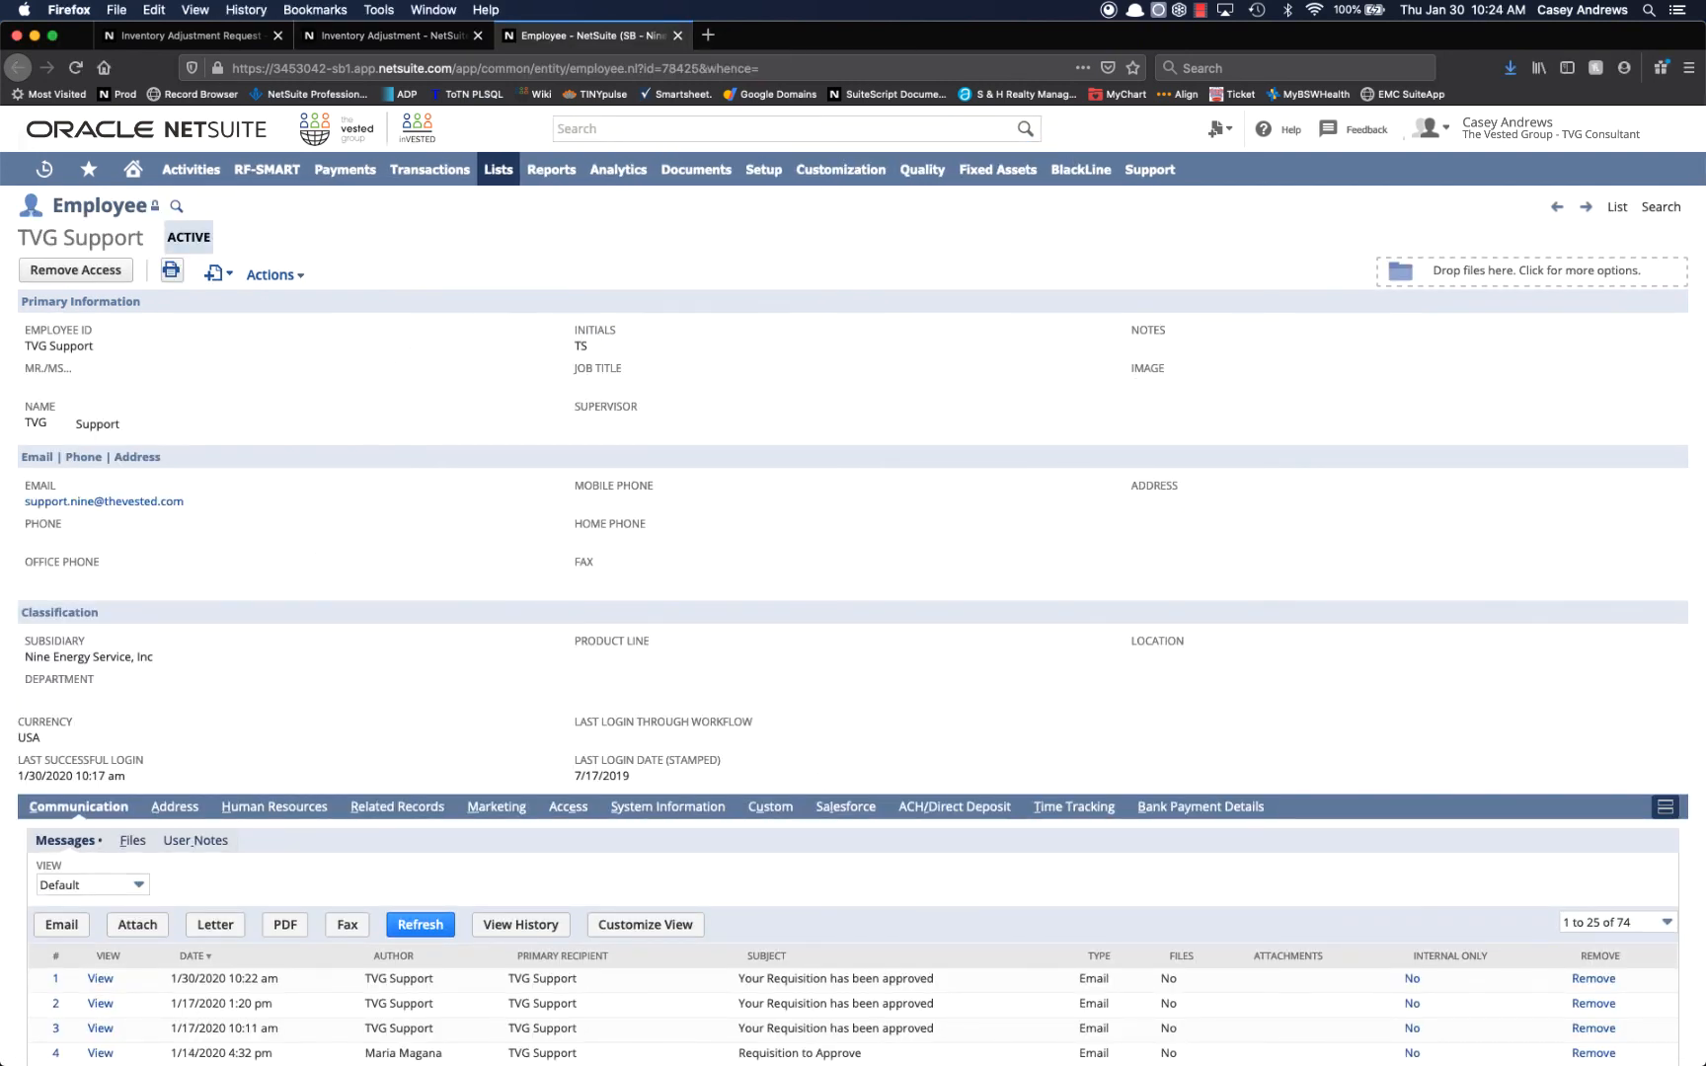
Review the employee's inventory adjustment limit, approval limit and approver in the human resources details.
{"action": "scroll", "coordinate": [430, 948], "scroll_direction": "down", "scroll_amount": 3}
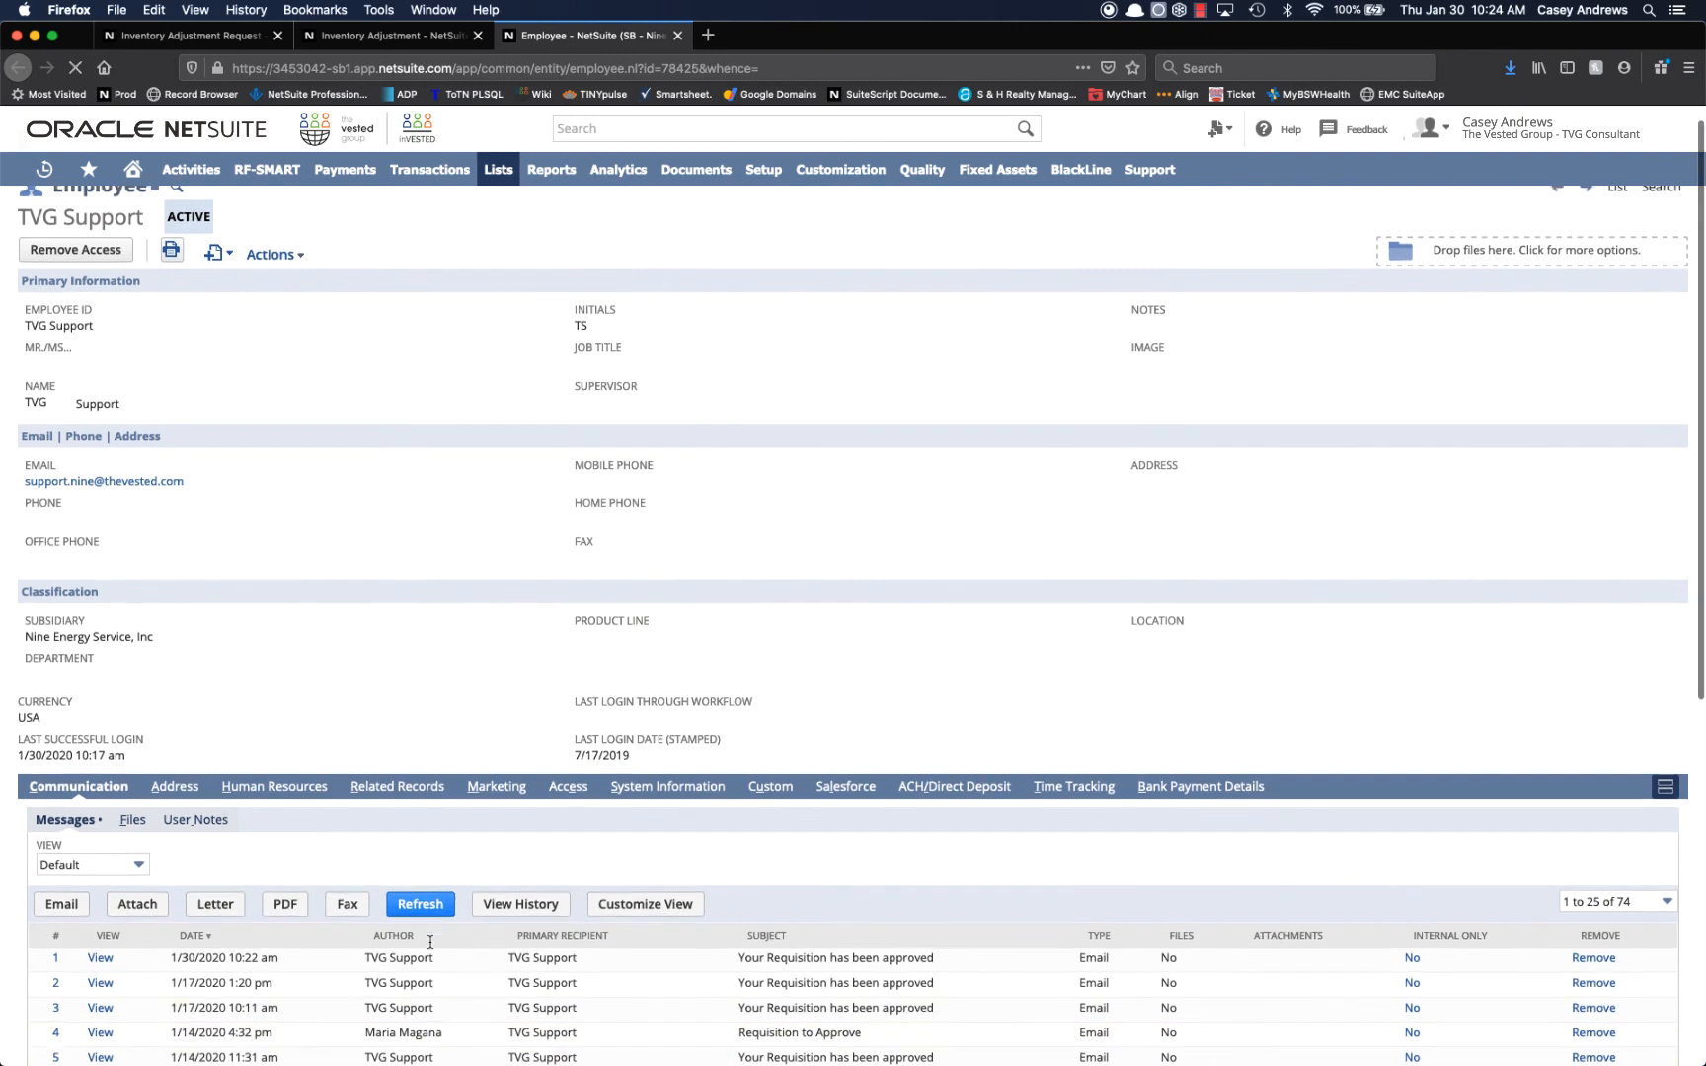
{"action": "left_click", "coordinate": [287, 667]}
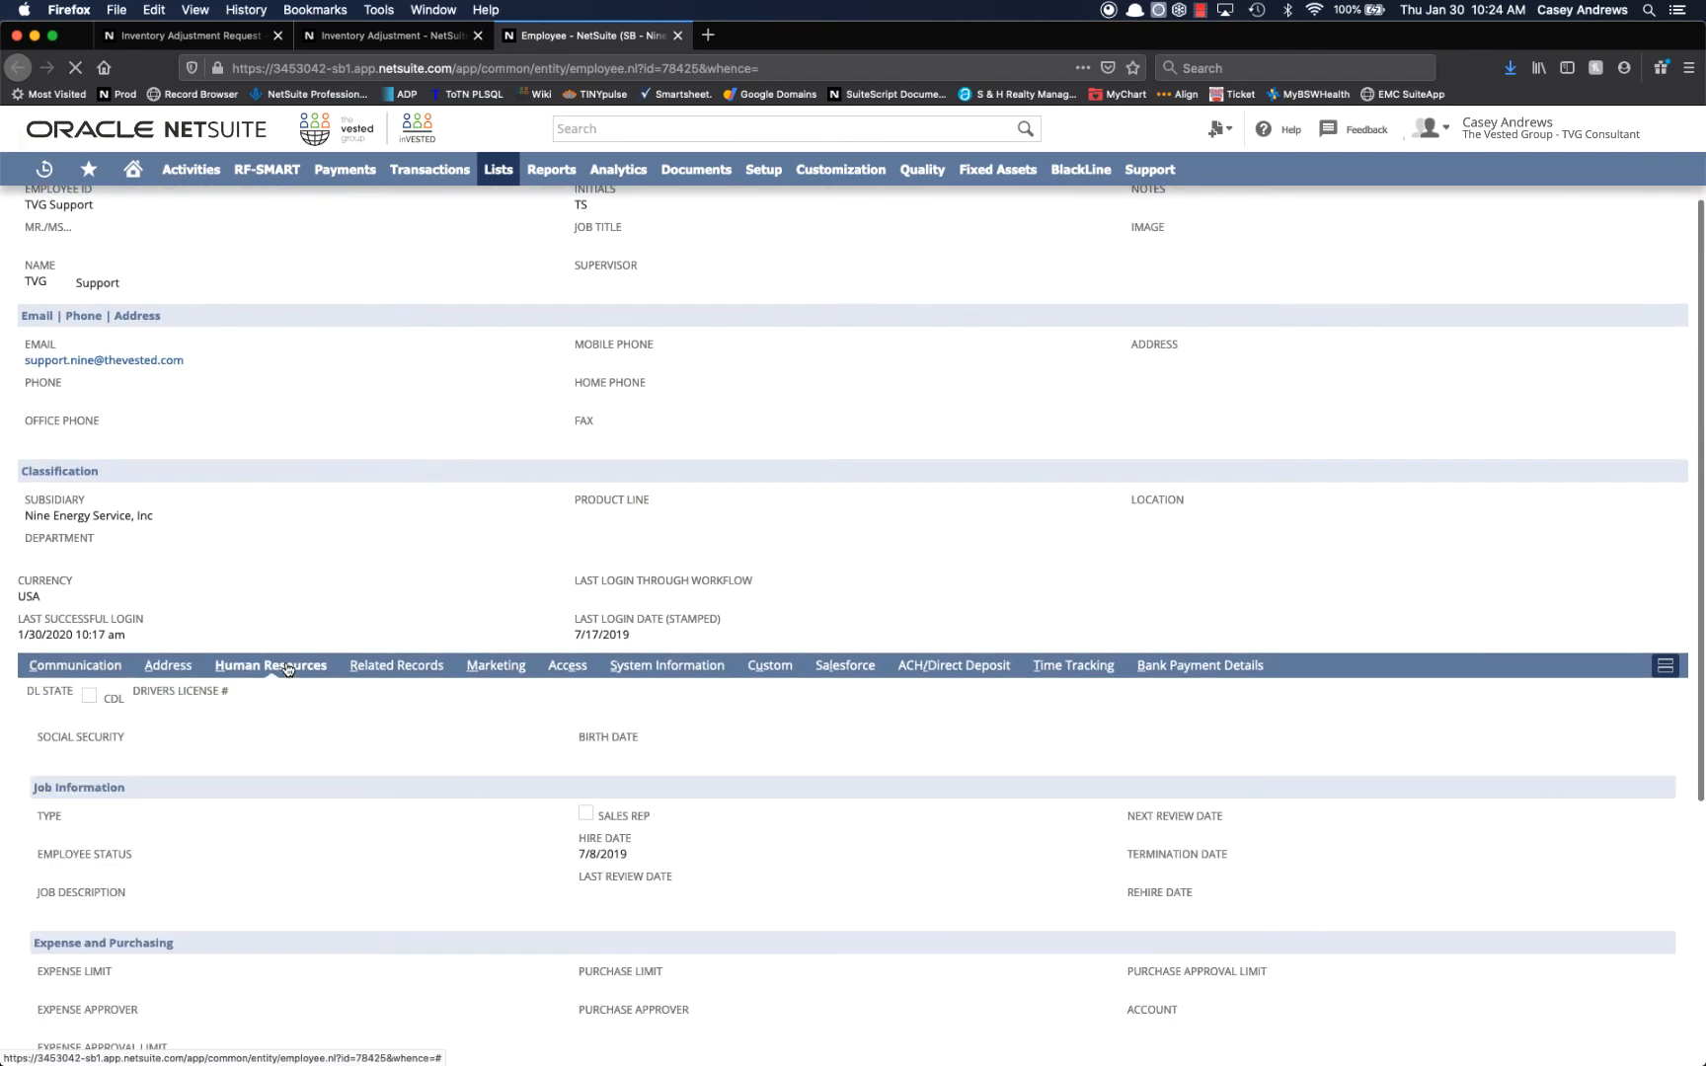
{"action": "scroll", "coordinate": [305, 894], "scroll_direction": "down", "scroll_amount": 4}
{"action": "scroll", "coordinate": [303, 893], "scroll_direction": "down", "scroll_amount": 3}
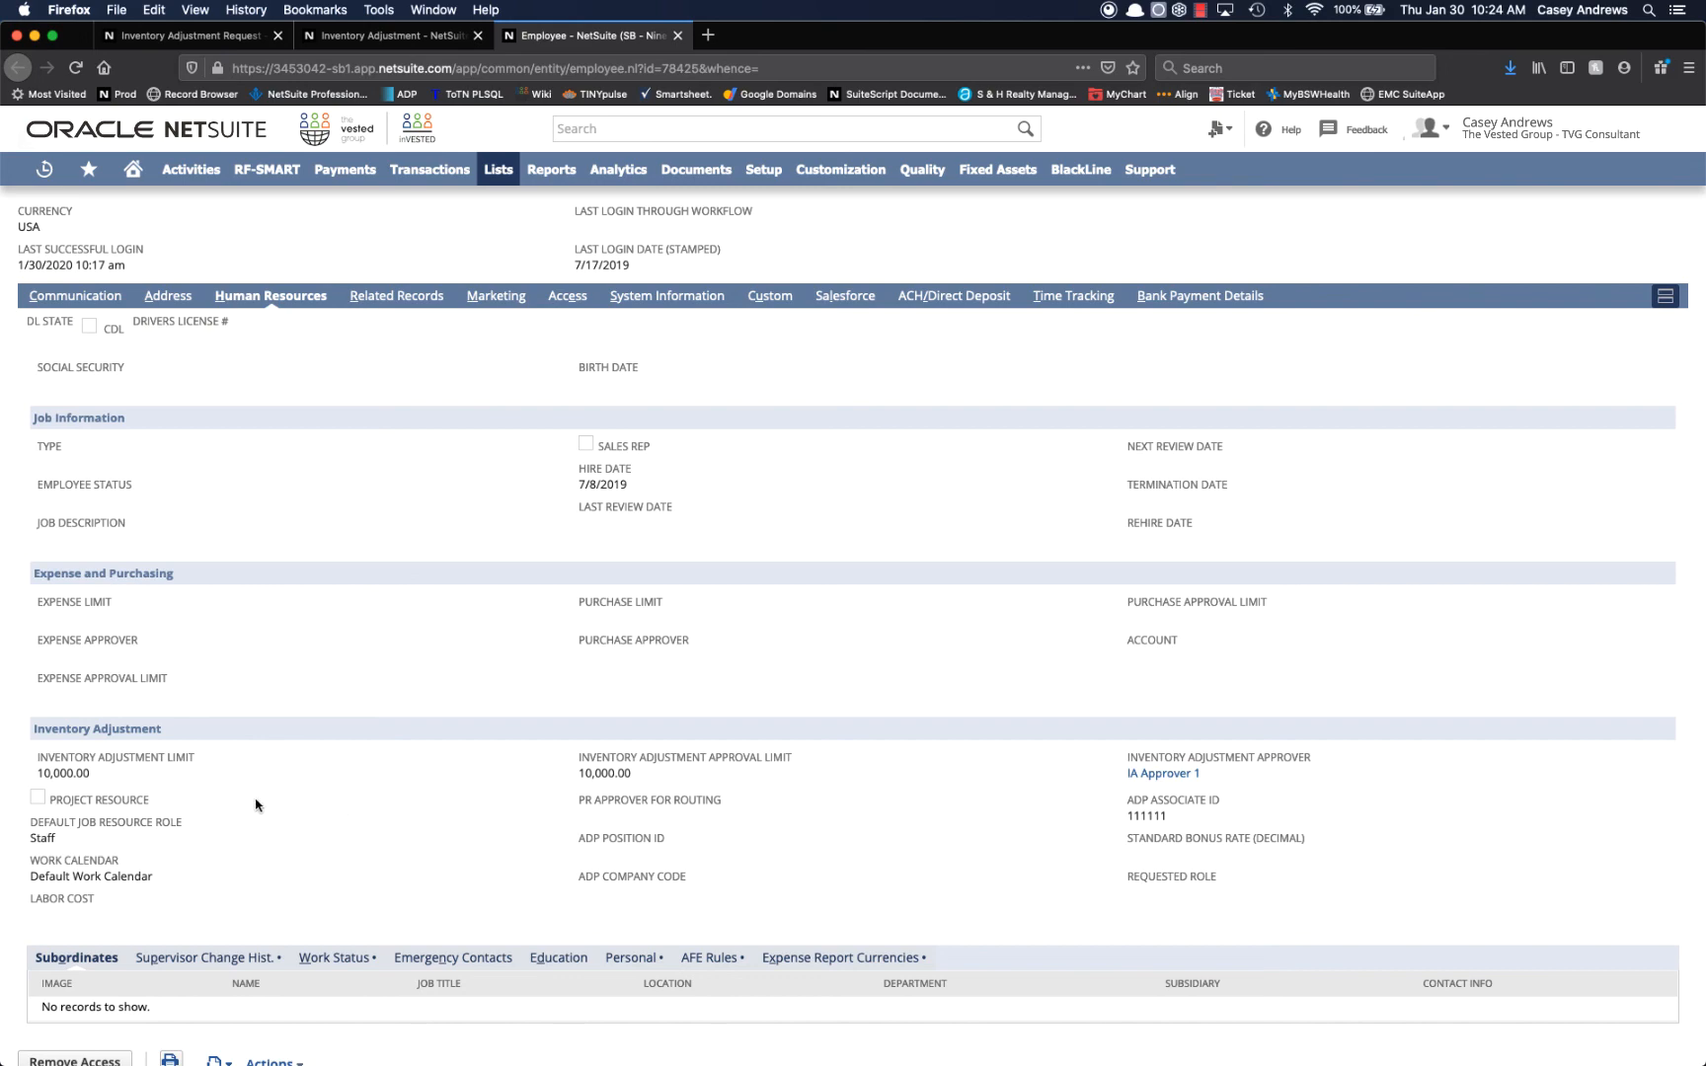
{"action": "scroll", "coordinate": [256, 805], "scroll_direction": "up", "scroll_amount": 5}
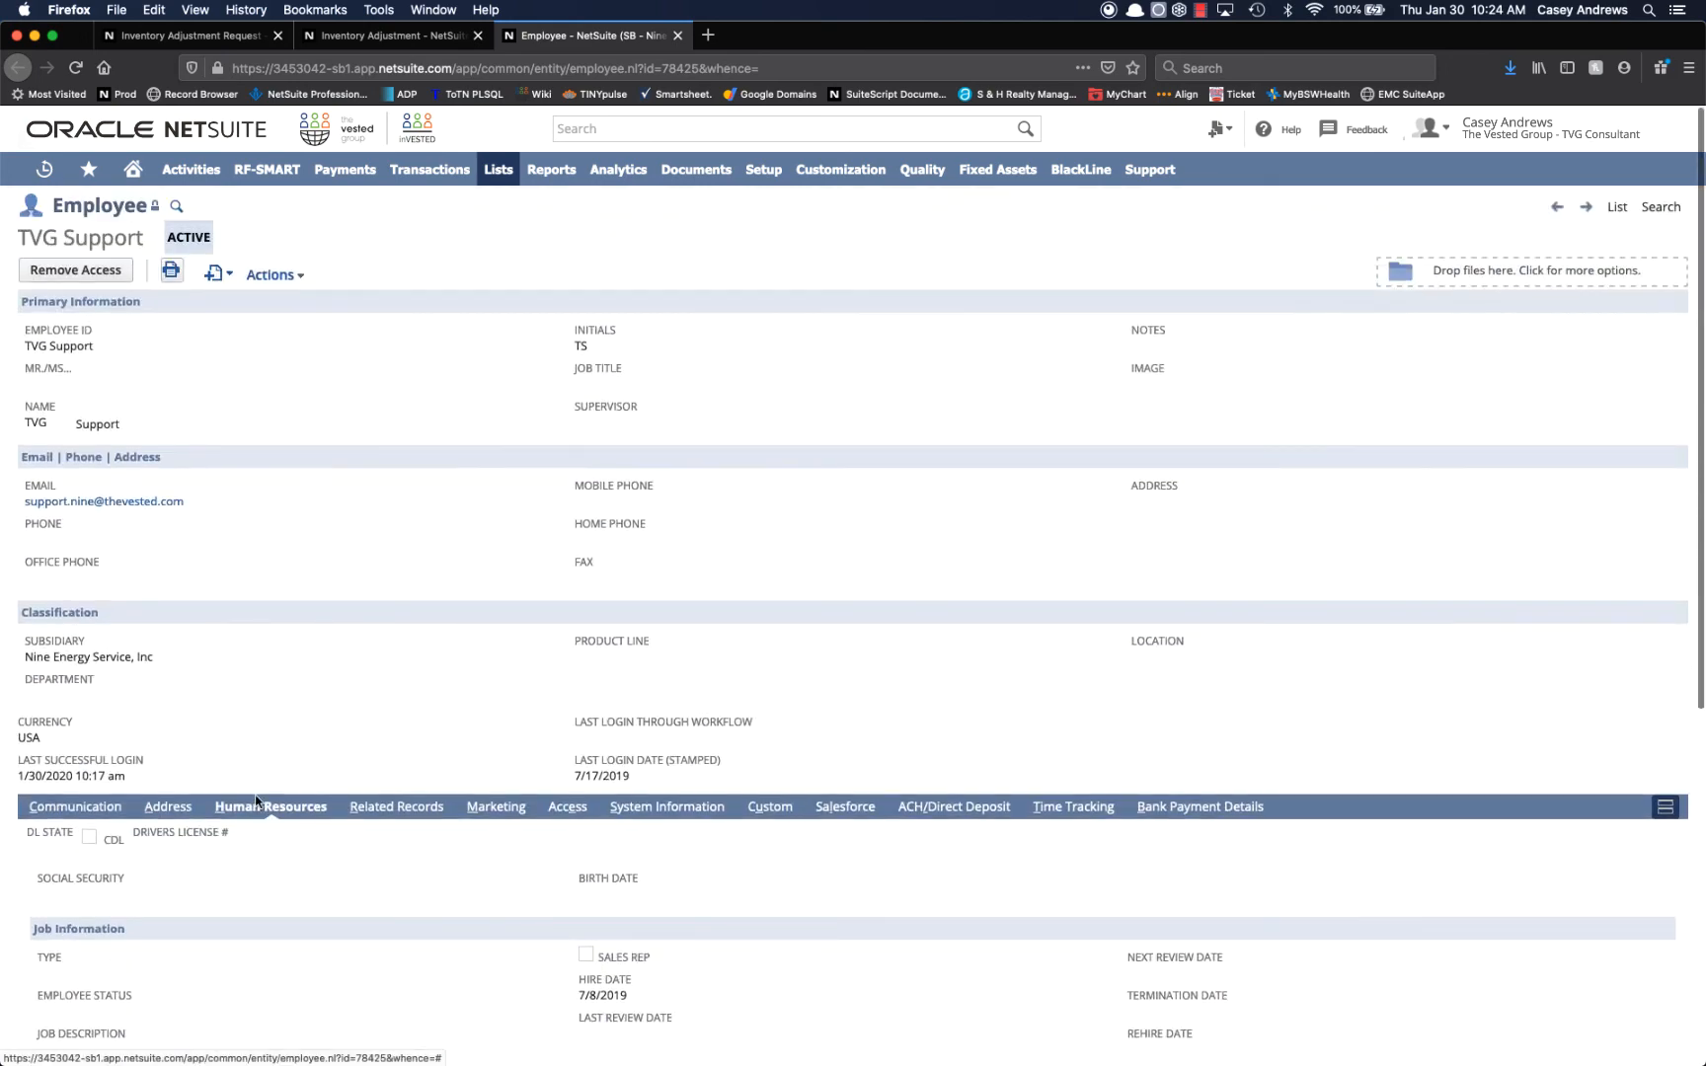